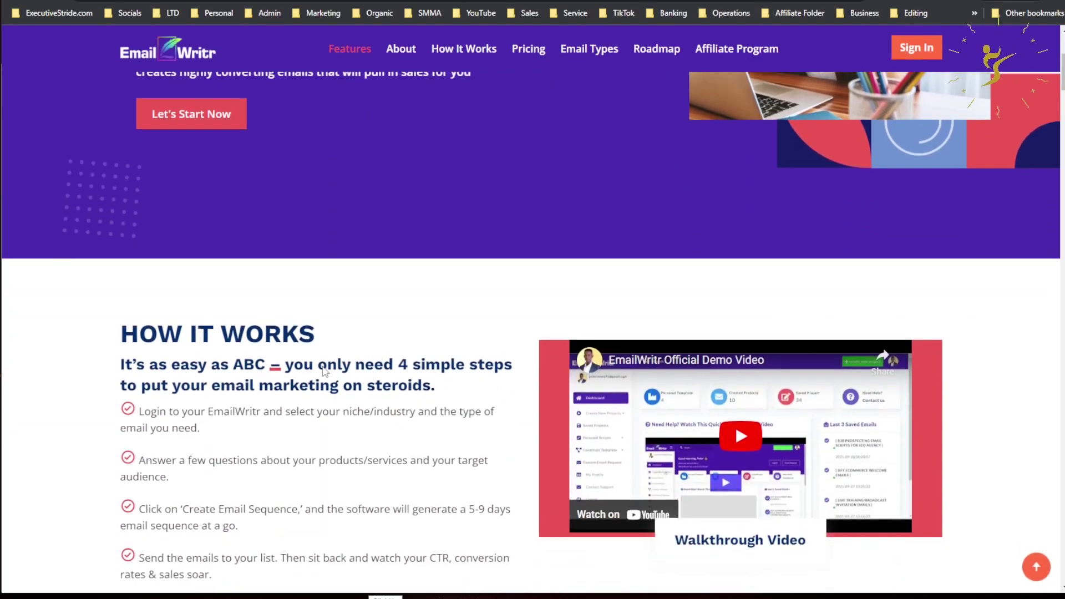
- Scroll to the Ecommerce email types and highlight Post Purchase, Black Friday and Product Of the Week & Month
{"action": "scroll", "coordinate": [633, 278], "scroll_direction": "down", "scroll_amount": 1}
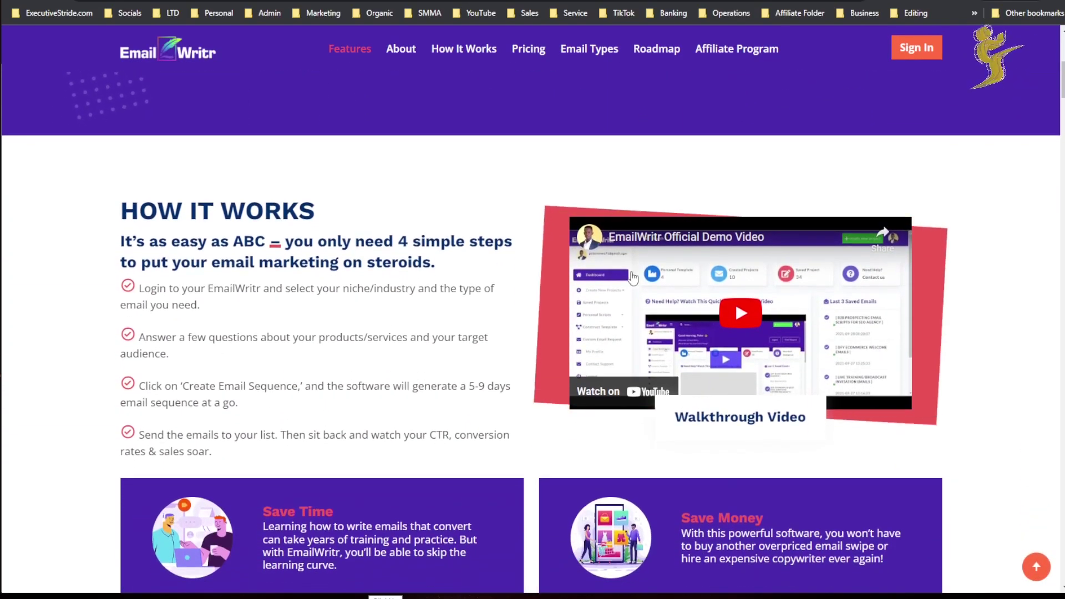
{"action": "scroll", "coordinate": [418, 299], "scroll_direction": "down", "scroll_amount": 6}
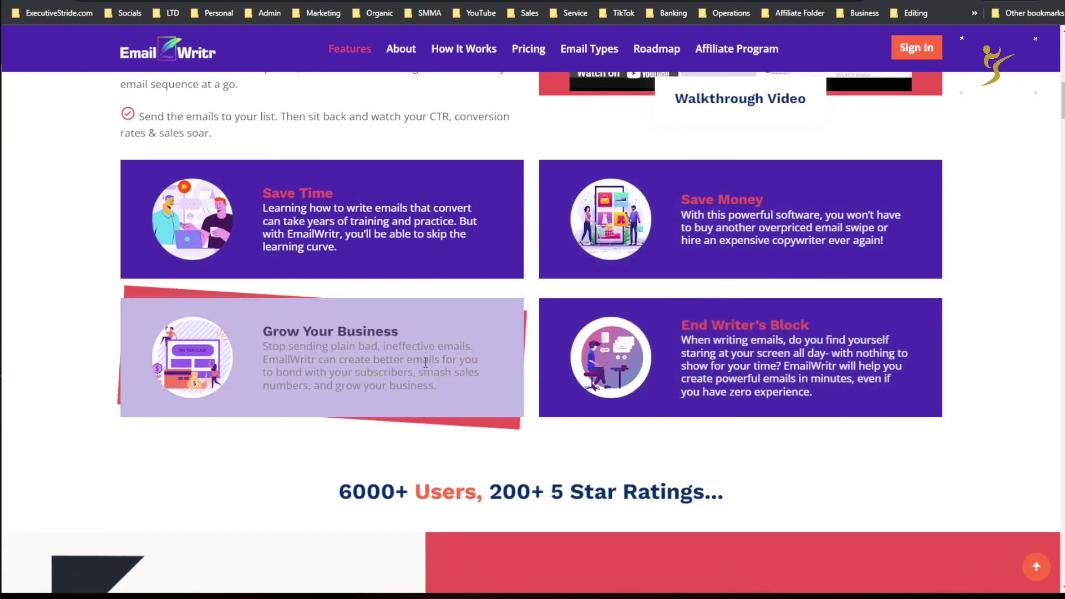
{"action": "scroll", "coordinate": [710, 333], "scroll_direction": "down", "scroll_amount": 6}
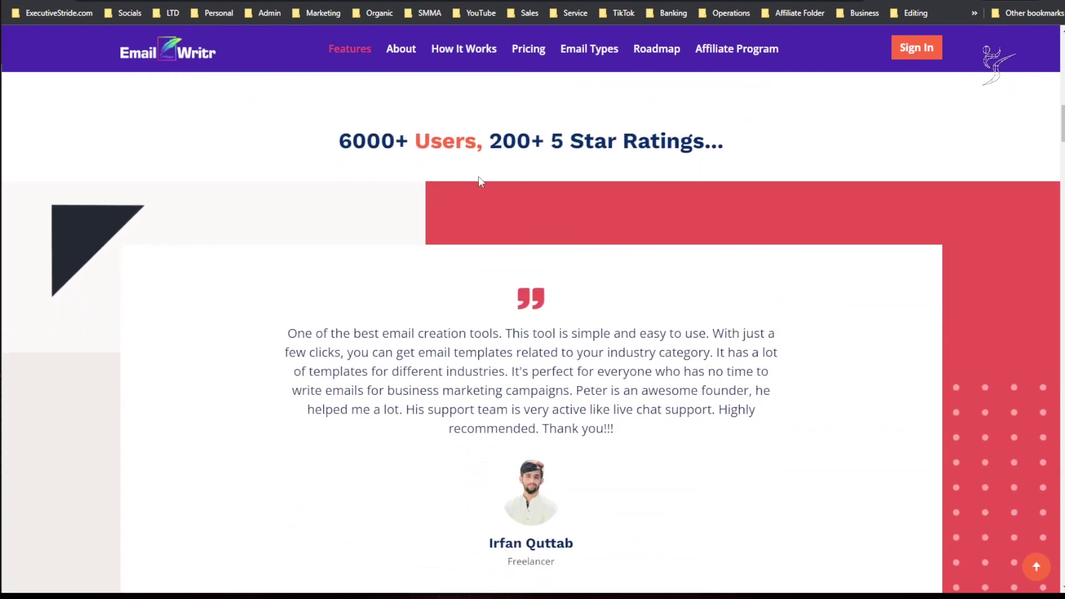
{"action": "scroll", "coordinate": [502, 203], "scroll_direction": "down", "scroll_amount": 6}
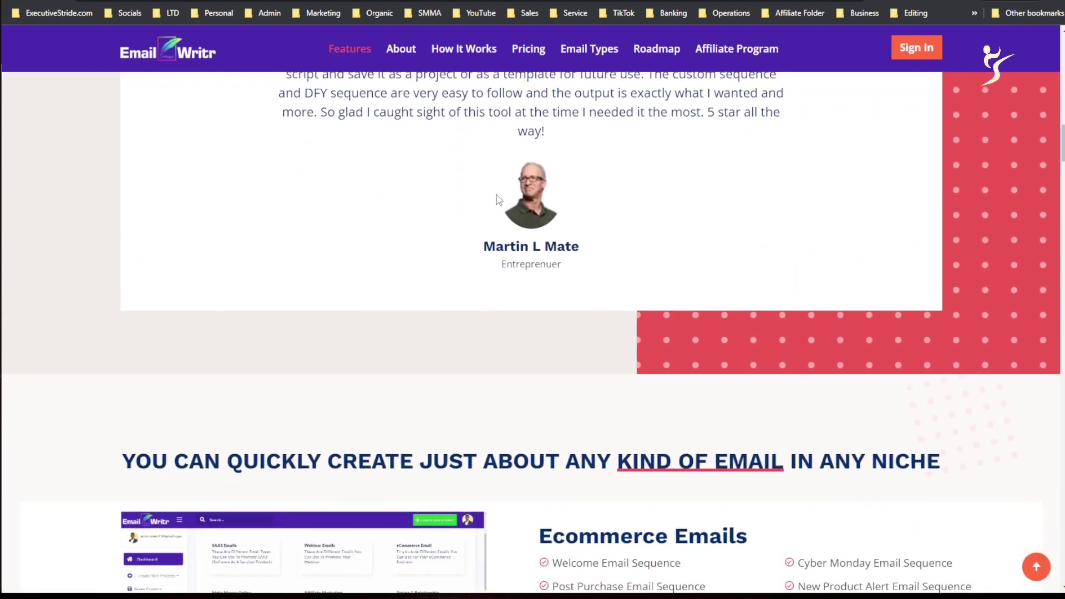
{"action": "scroll", "coordinate": [587, 227], "scroll_direction": "down", "scroll_amount": 6}
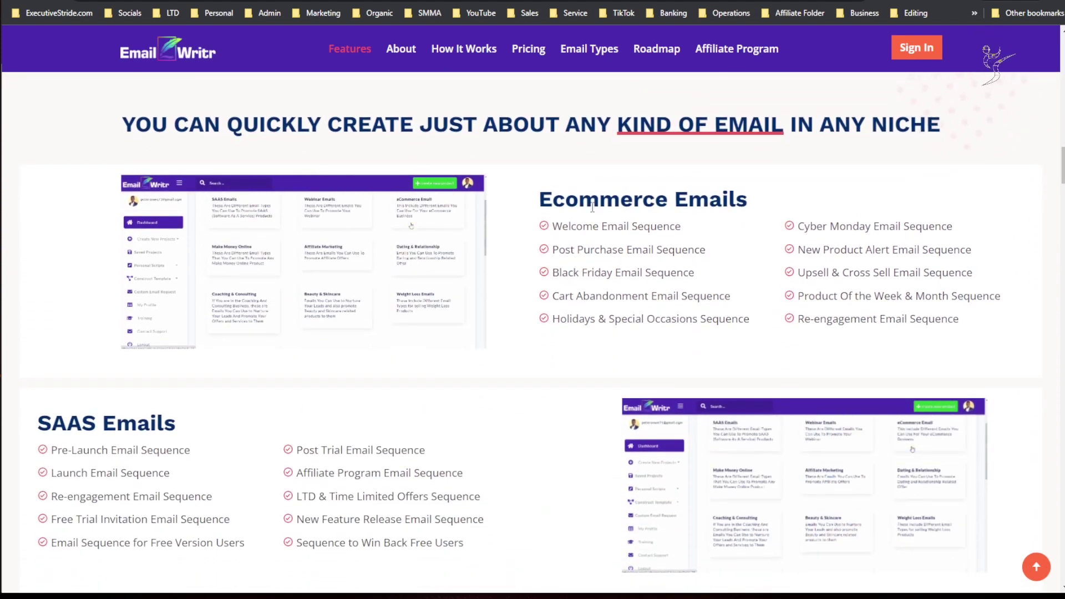
{"action": "left_click_drag", "start_coordinate": [597, 212], "coordinate": [694, 273]}
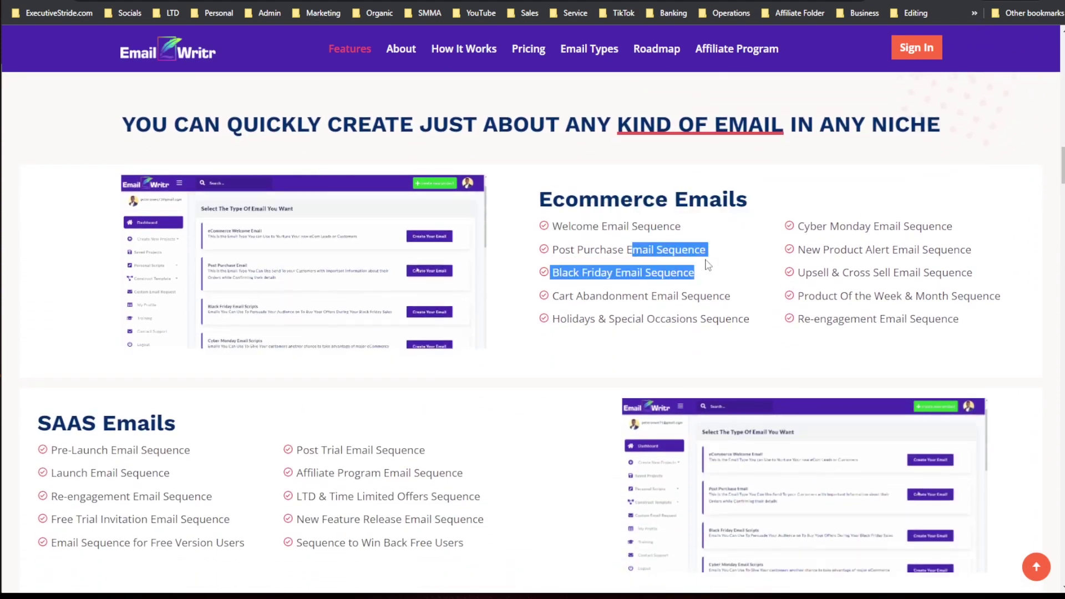
{"action": "left_click", "coordinate": [611, 265]}
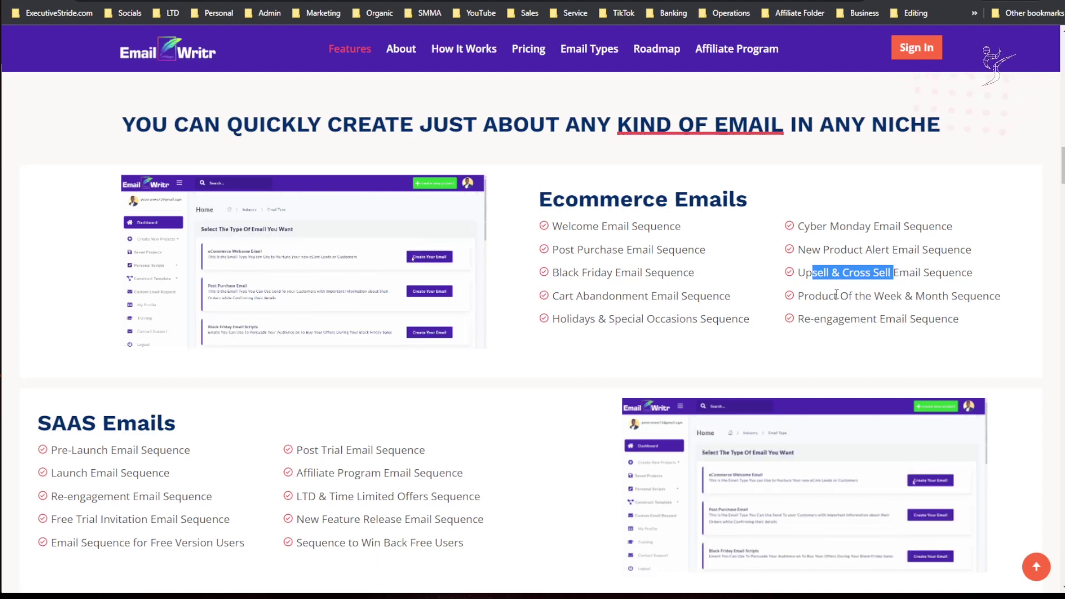
{"action": "left_click_drag", "start_coordinate": [848, 295], "coordinate": [863, 303]}
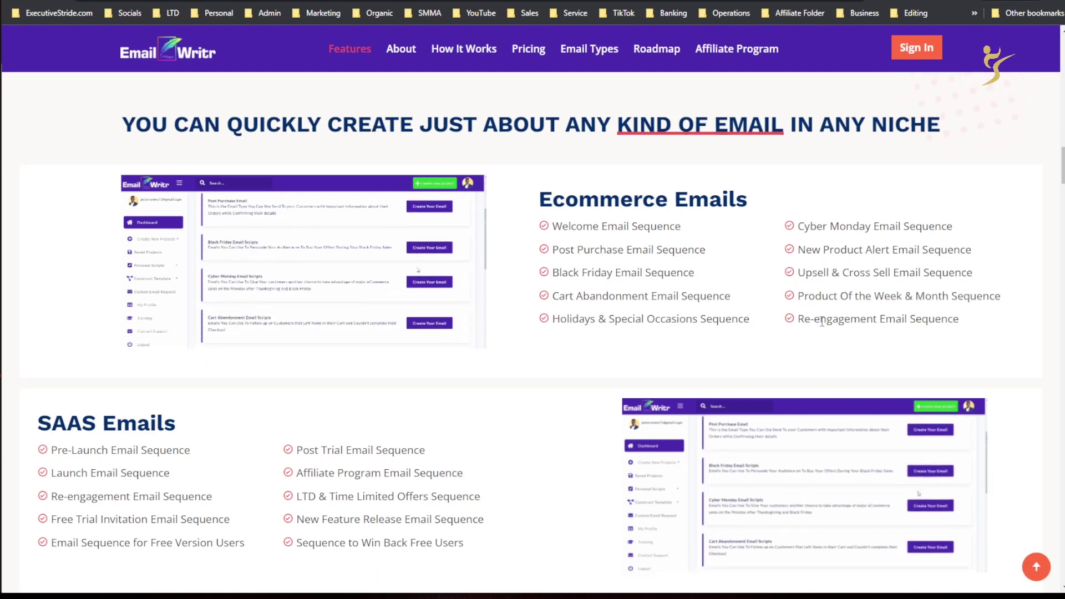
{"action": "scroll", "coordinate": [797, 353], "scroll_direction": "down", "scroll_amount": 8}
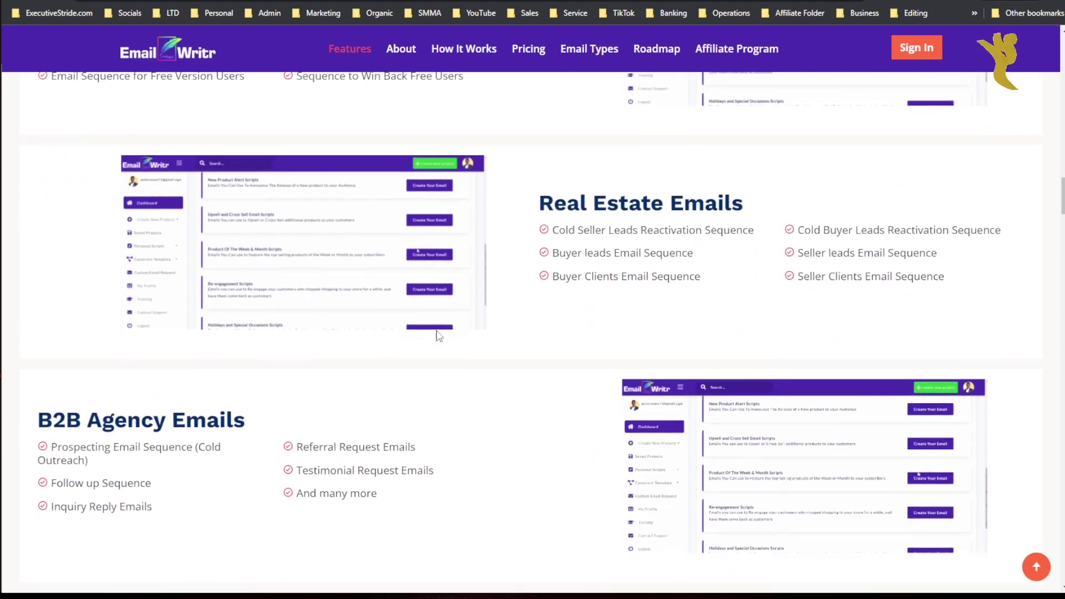
- Highlight the Affiliate Program and LTD sequences in the SAAS email list
{"action": "scroll", "coordinate": [444, 311], "scroll_direction": "up", "scroll_amount": 5}
{"action": "scroll", "coordinate": [204, 252], "scroll_direction": "up", "scroll_amount": 2}
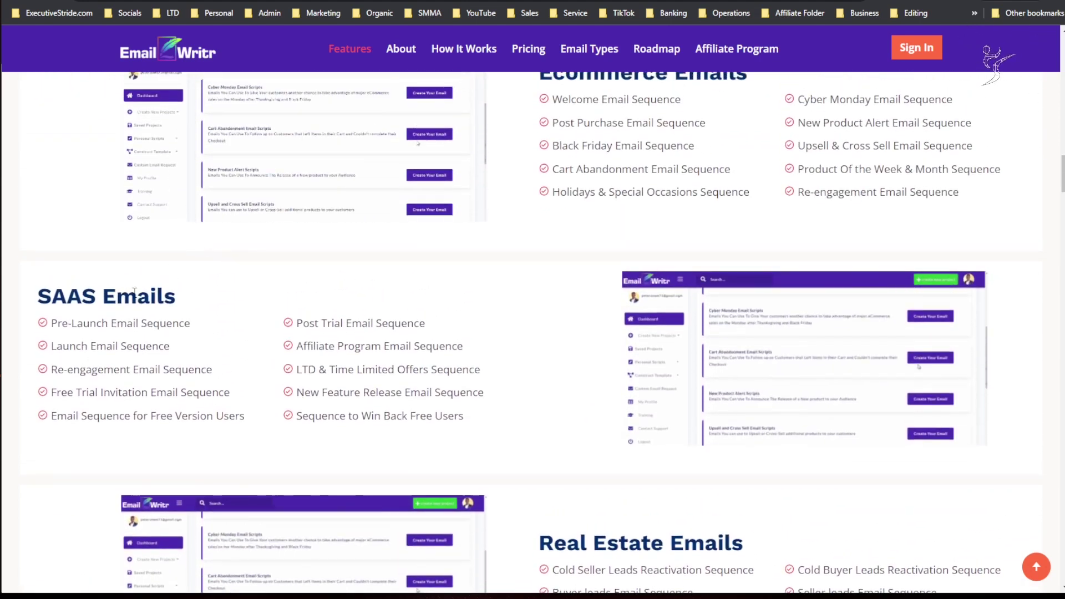
{"action": "left_click_drag", "start_coordinate": [116, 295], "coordinate": [177, 294]}
{"action": "scroll", "coordinate": [282, 295], "scroll_direction": "down", "scroll_amount": 1}
{"action": "left_click_drag", "start_coordinate": [282, 295], "coordinate": [427, 304]}
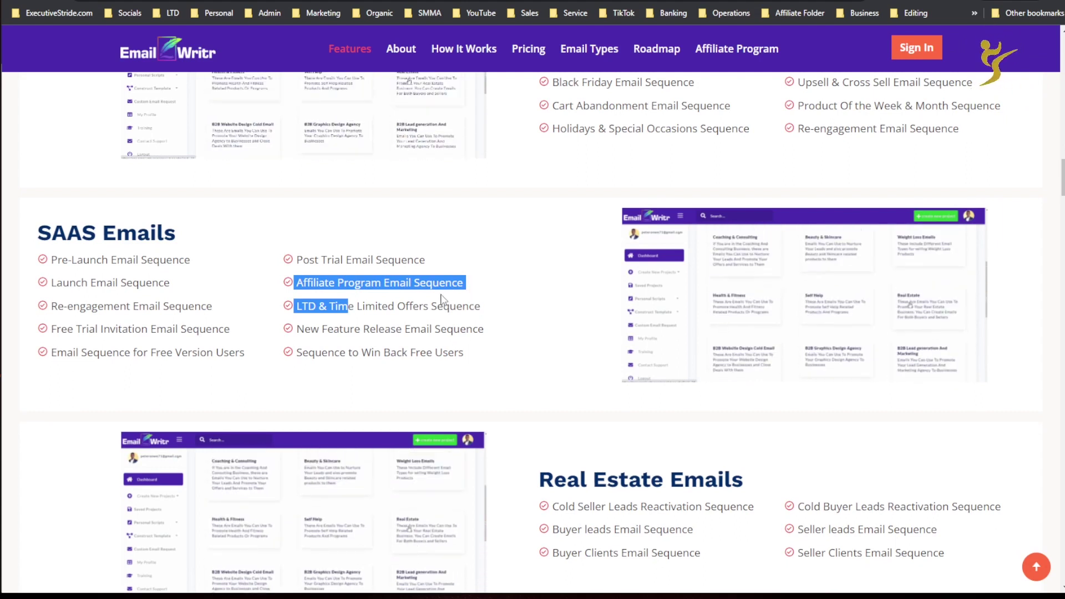
- Highlight several sequences in the Real Estate email types list
{"action": "scroll", "coordinate": [443, 301], "scroll_direction": "down", "scroll_amount": 2}
{"action": "scroll", "coordinate": [442, 300], "scroll_direction": "down", "scroll_amount": 2}
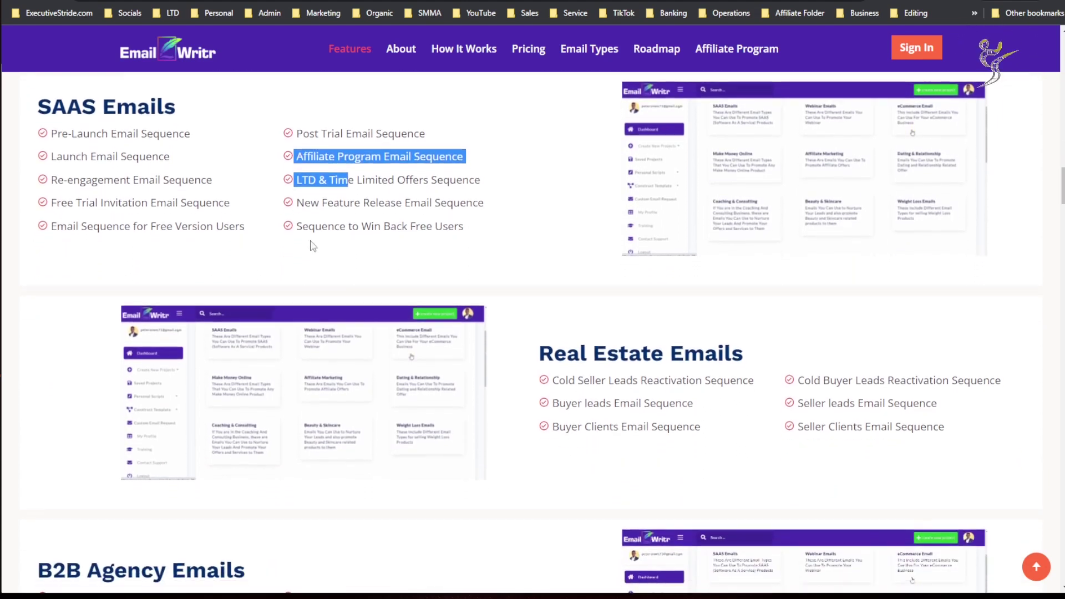
{"action": "left_click_drag", "start_coordinate": [347, 226], "coordinate": [436, 225]}
{"action": "left_click_drag", "start_coordinate": [129, 225], "coordinate": [284, 222]}
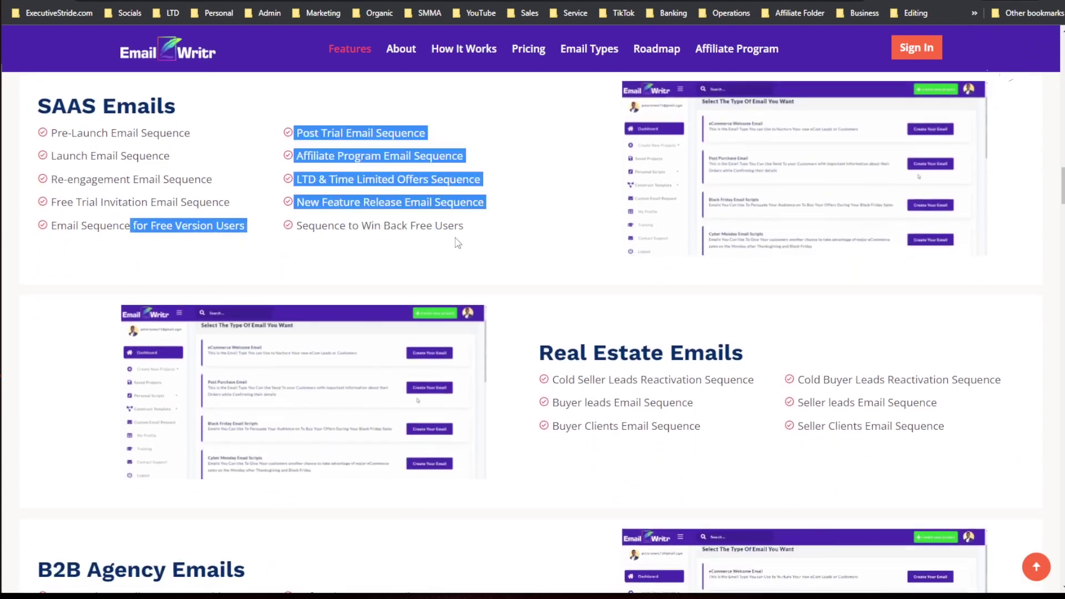
{"action": "left_click", "coordinate": [284, 222]}
{"action": "scroll", "coordinate": [366, 296], "scroll_direction": "down", "scroll_amount": 2}
{"action": "scroll", "coordinate": [367, 296], "scroll_direction": "down", "scroll_amount": 1}
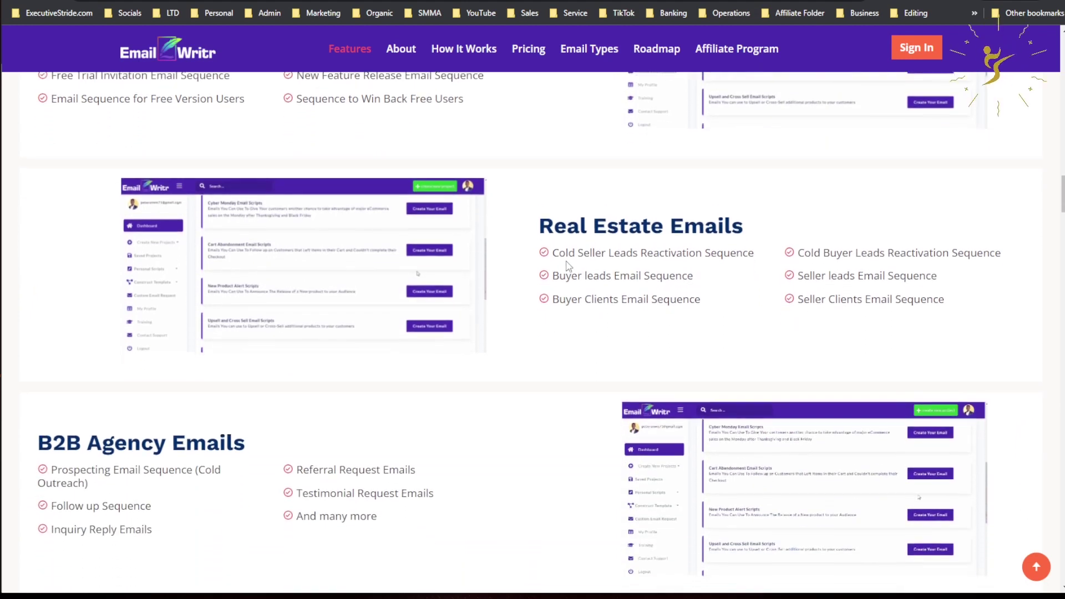
{"action": "left_click_drag", "start_coordinate": [583, 253], "coordinate": [696, 253]}
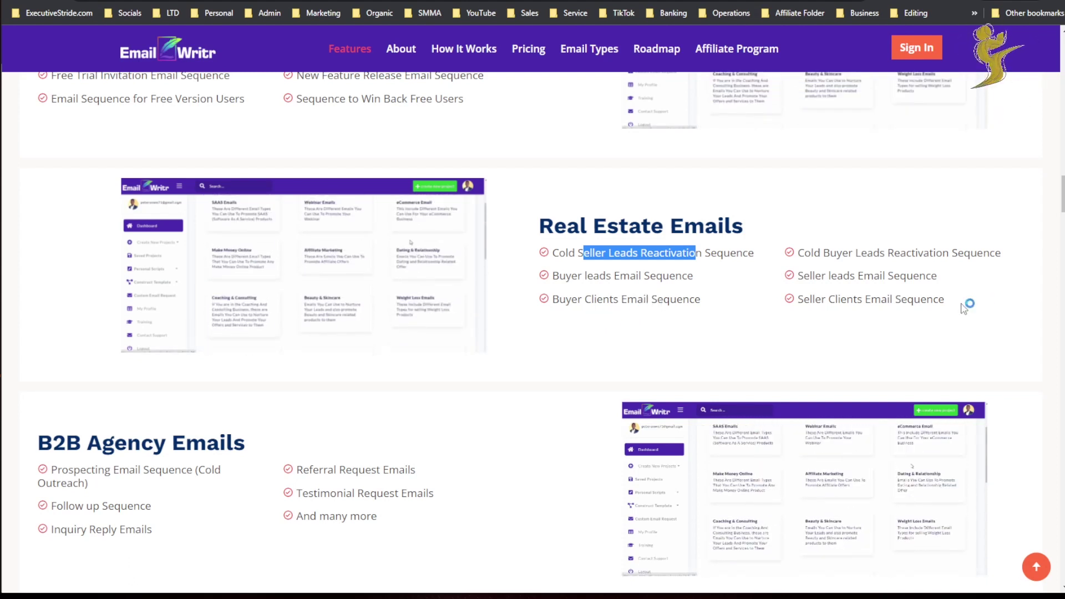
{"action": "scroll", "coordinate": [837, 304], "scroll_direction": "down", "scroll_amount": 5}
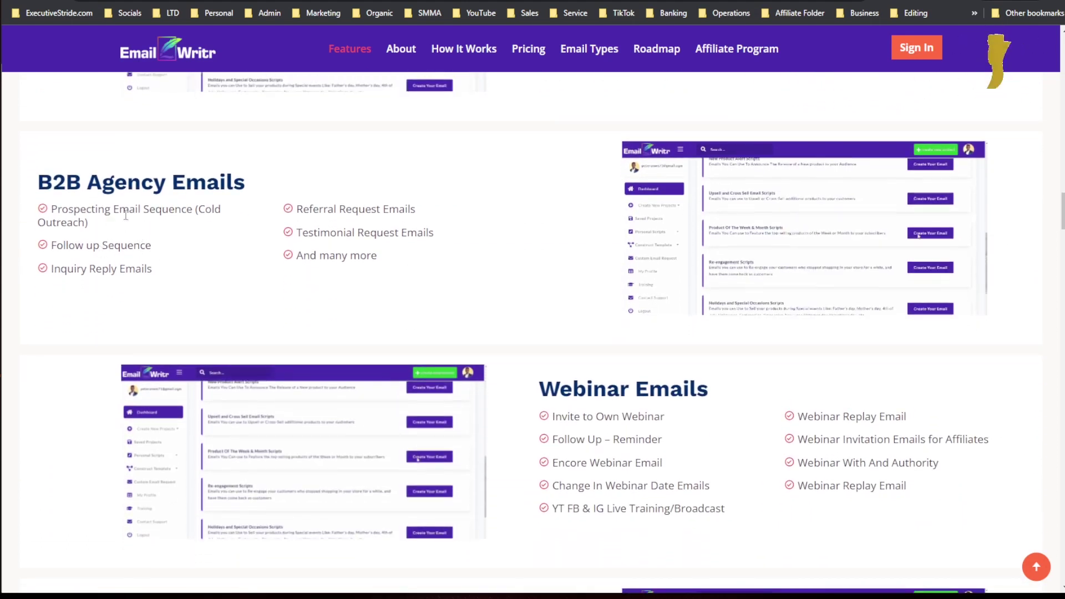
- Highlight the B2B Agency email types
{"action": "left_click_drag", "start_coordinate": [143, 210], "coordinate": [281, 210]}
{"action": "left_click", "coordinate": [421, 232]}
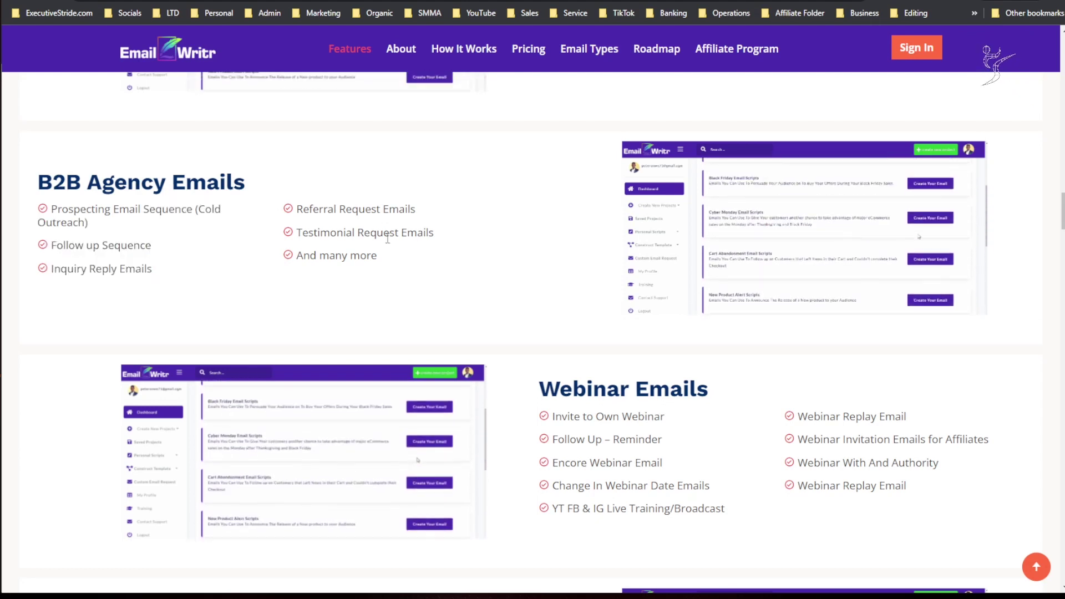
{"action": "scroll", "coordinate": [442, 309], "scroll_direction": "down", "scroll_amount": 2}
{"action": "scroll", "coordinate": [442, 308], "scroll_direction": "down", "scroll_amount": 4}
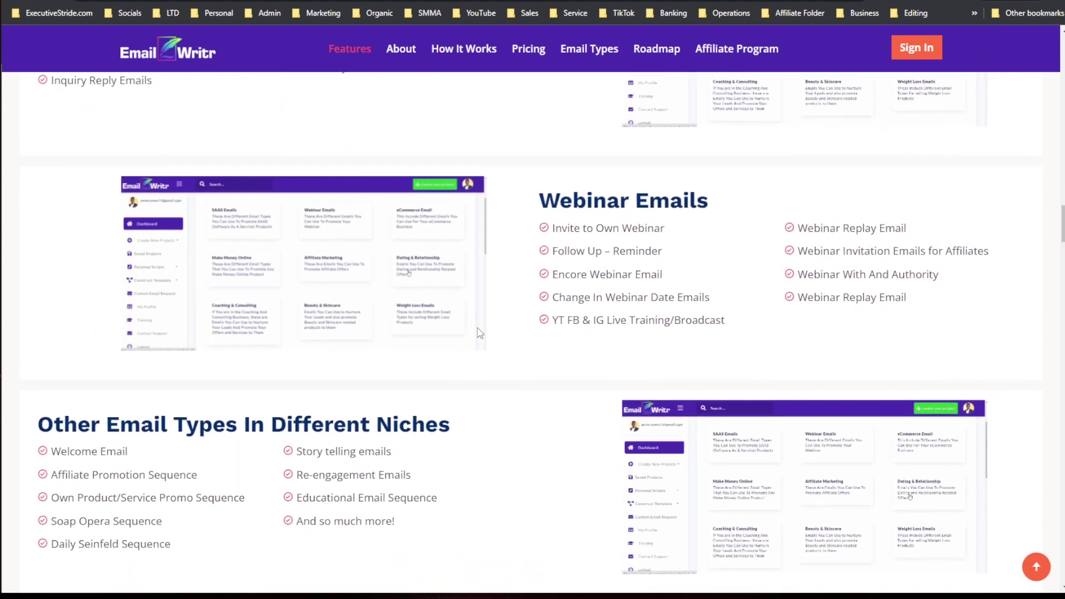
- Highlight the webinar invite and follow-up emails
{"action": "left_click_drag", "start_coordinate": [603, 163], "coordinate": [557, 206]}
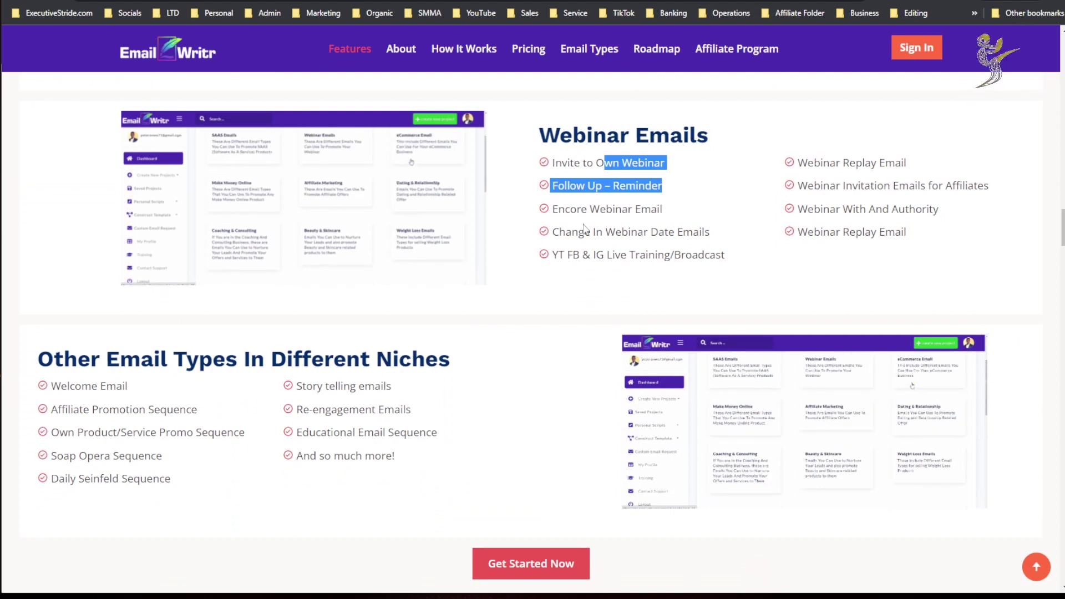
{"action": "left_click_drag", "start_coordinate": [78, 359], "coordinate": [335, 385]}
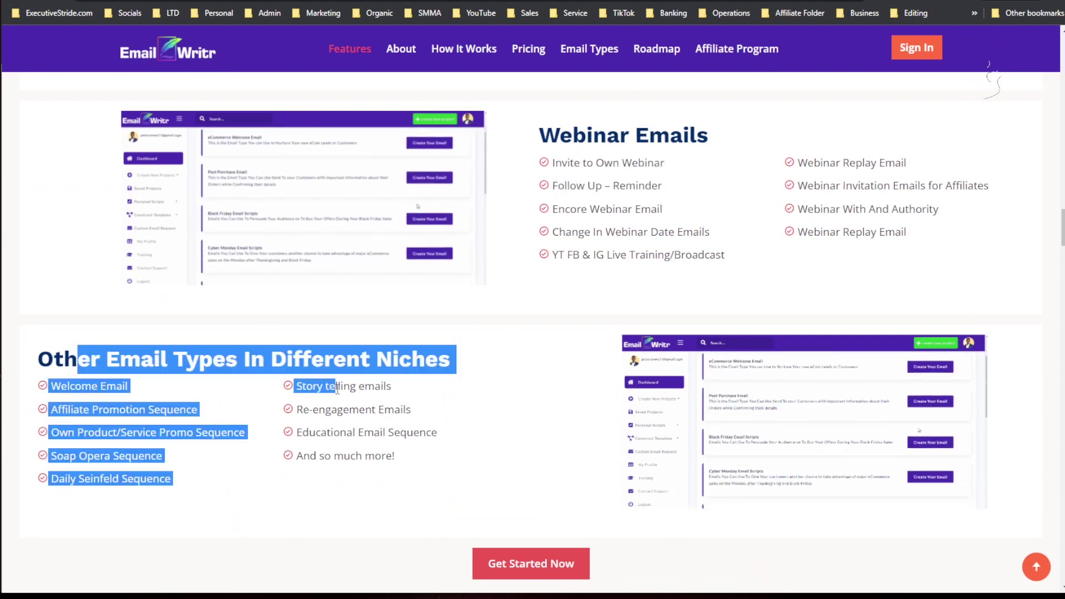
{"action": "scroll", "coordinate": [336, 386], "scroll_direction": "down", "scroll_amount": 5}
{"action": "left_click", "coordinate": [324, 350]}
- Highlight Story telling, Educational Email Sequence and Affiliate Promotion Sequence among the Other email types
{"action": "scroll", "coordinate": [325, 351], "scroll_direction": "up", "scroll_amount": 2}
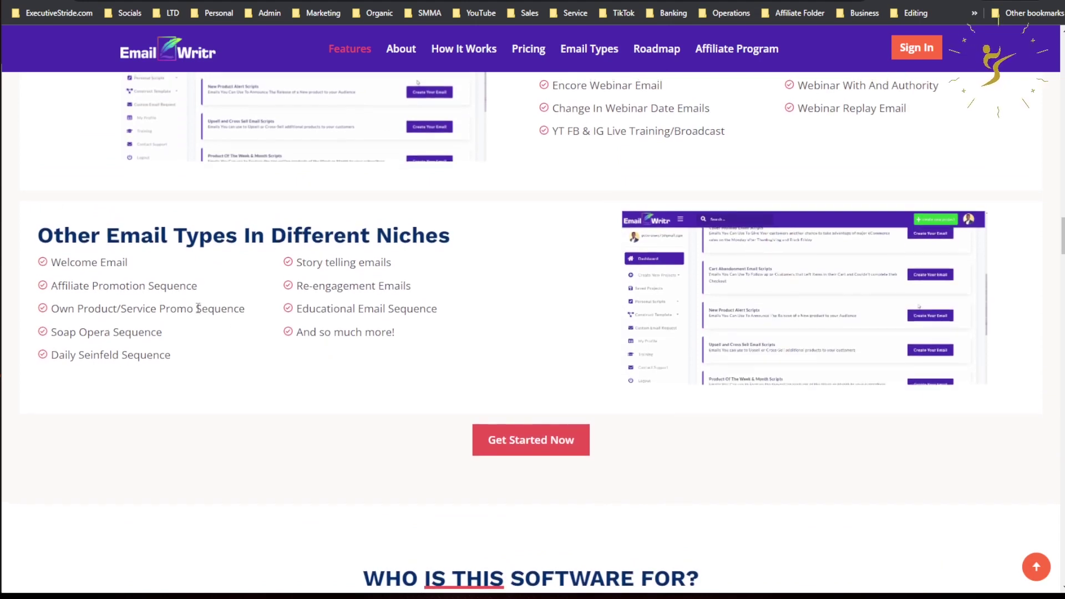
{"action": "left_click_drag", "start_coordinate": [322, 263], "coordinate": [365, 263]}
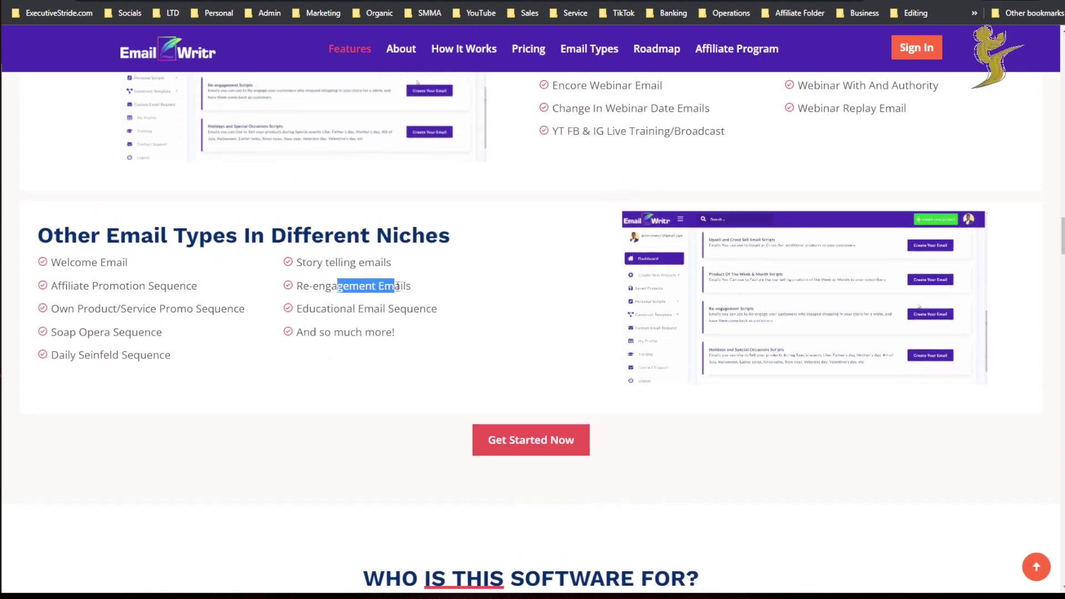
{"action": "left_click_drag", "start_coordinate": [339, 309], "coordinate": [431, 329]}
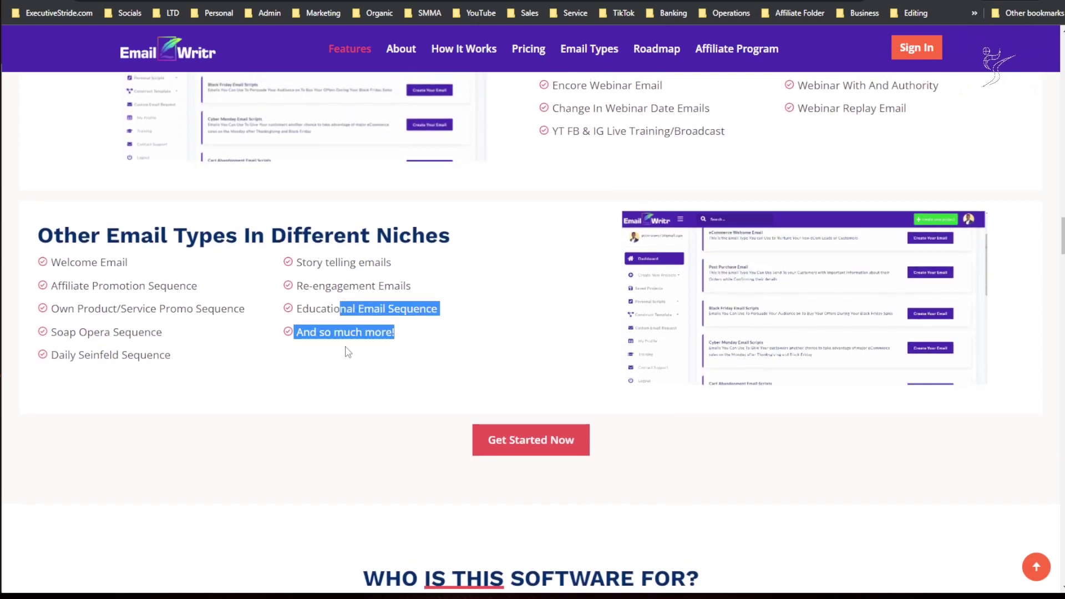
{"action": "left_click_drag", "start_coordinate": [58, 287], "coordinate": [73, 287]}
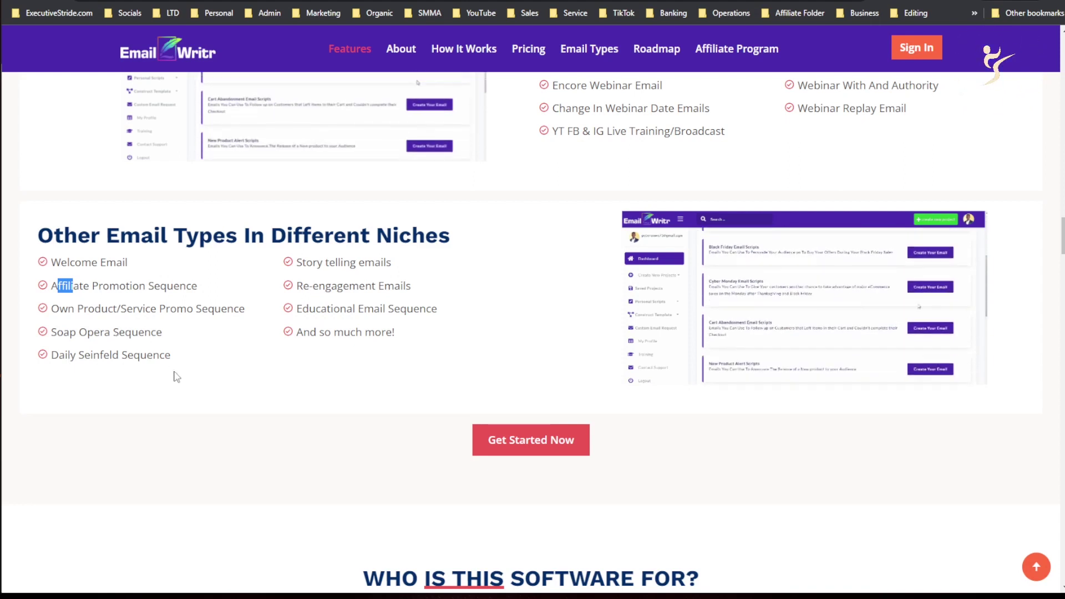
{"action": "scroll", "coordinate": [530, 331], "scroll_direction": "down", "scroll_amount": 3}
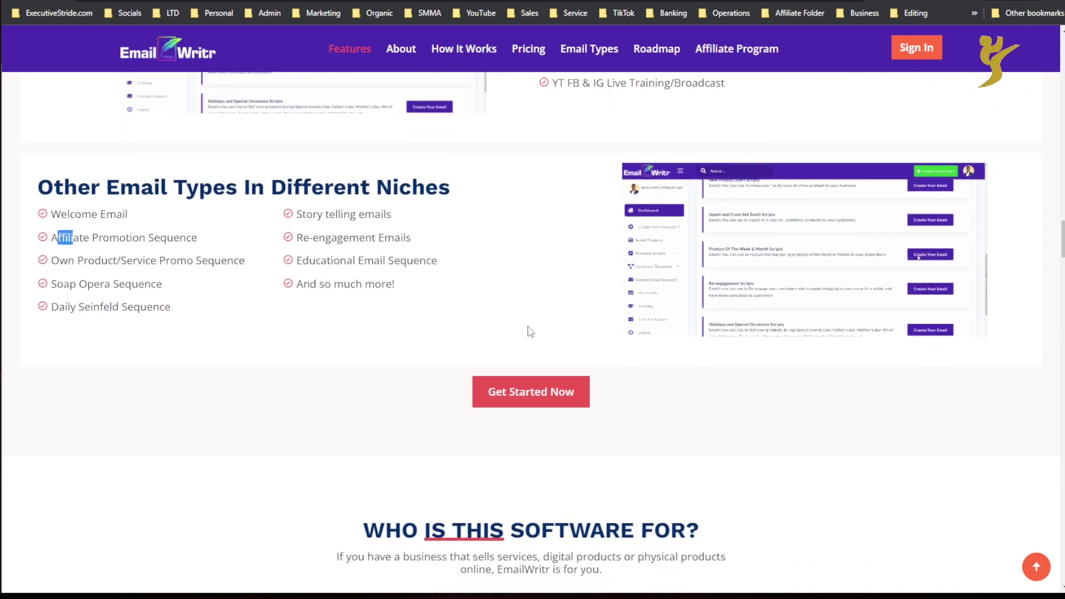
{"action": "scroll", "coordinate": [530, 331], "scroll_direction": "down", "scroll_amount": 8}
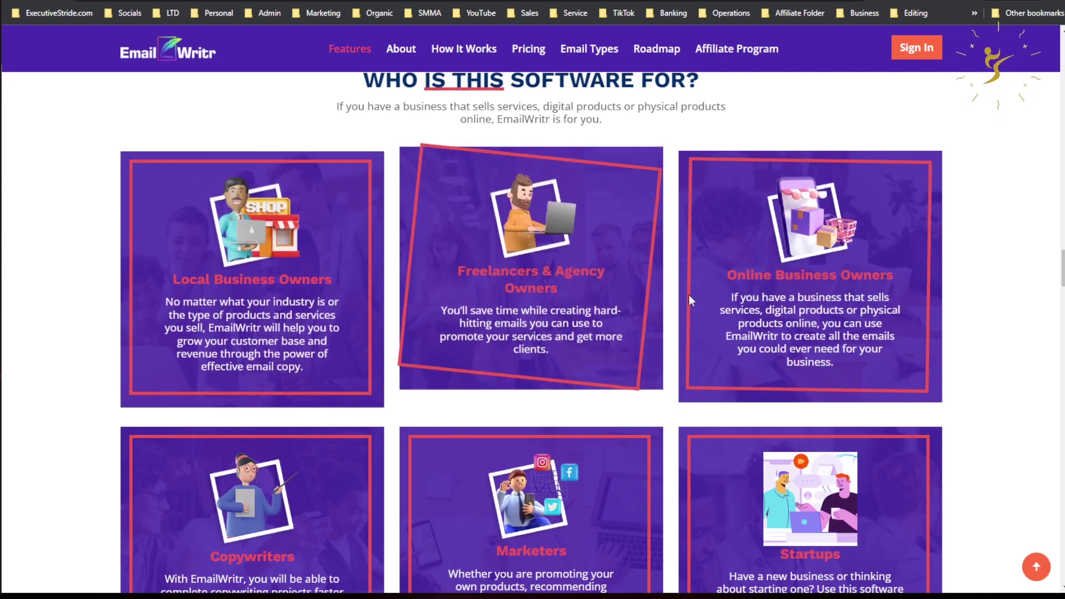
- Scroll past the features and FAQ to the Premium $29, Expert $39 and Enterprise $49 plans
{"action": "scroll", "coordinate": [826, 284], "scroll_direction": "down", "scroll_amount": 4}
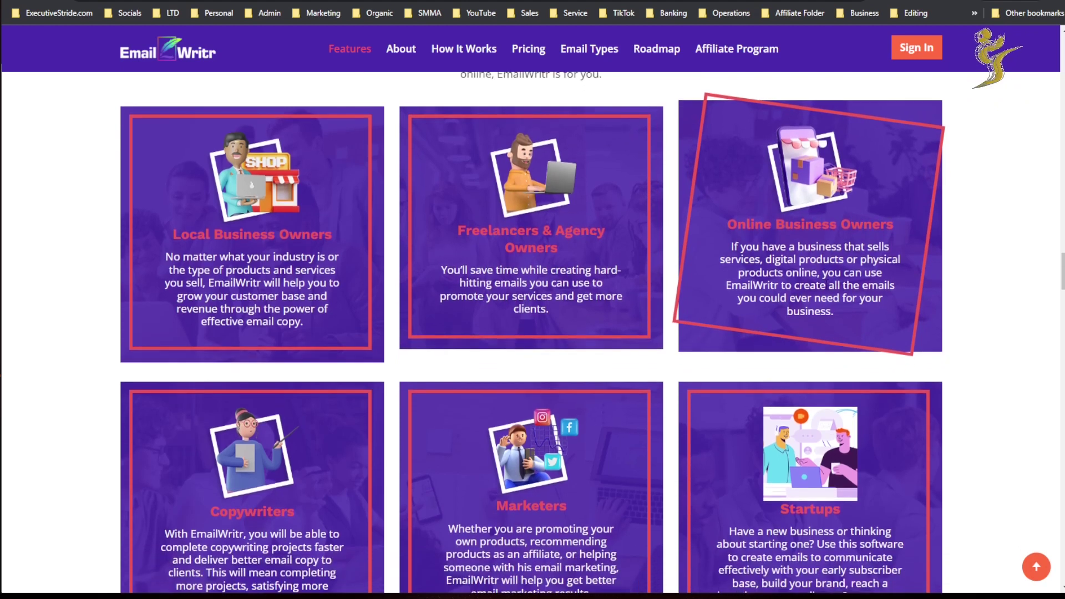
{"action": "scroll", "coordinate": [533, 311], "scroll_direction": "down", "scroll_amount": 10}
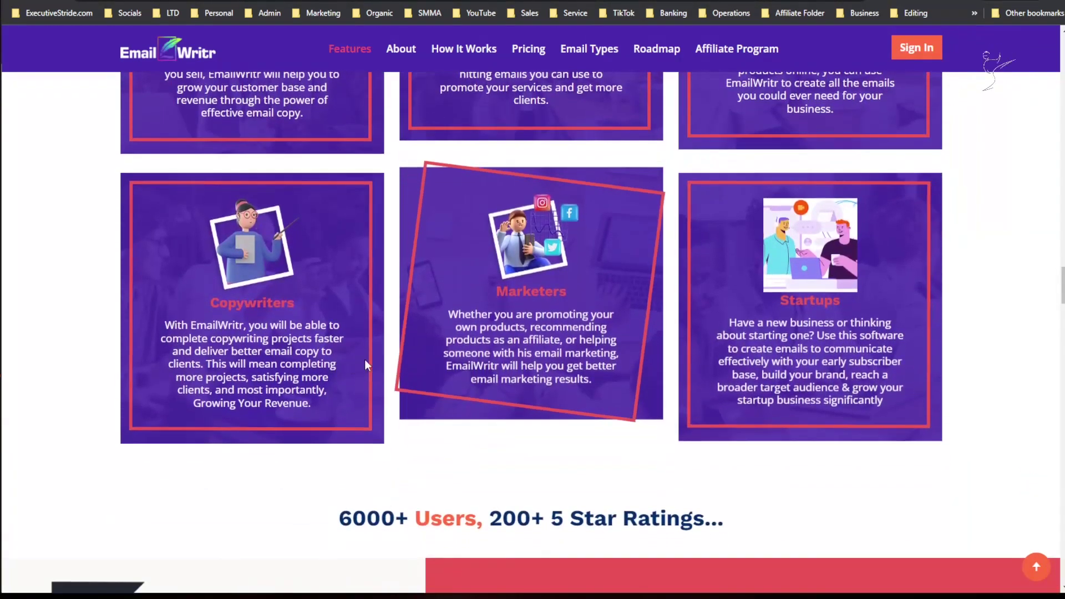
{"action": "scroll", "coordinate": [438, 352], "scroll_direction": "down", "scroll_amount": 13}
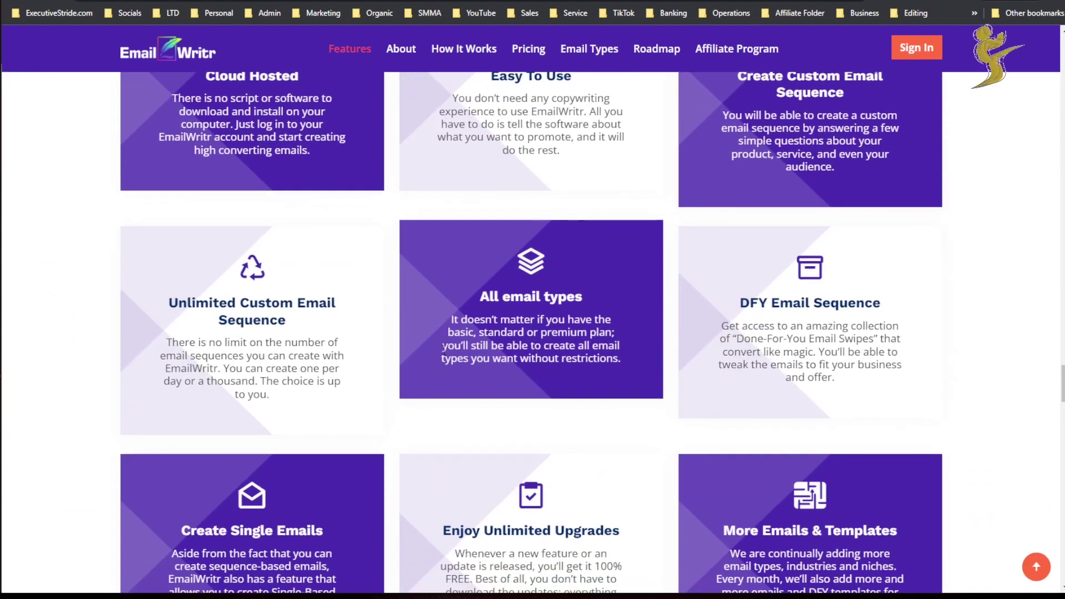
{"action": "scroll", "coordinate": [606, 308], "scroll_direction": "up", "scroll_amount": 1}
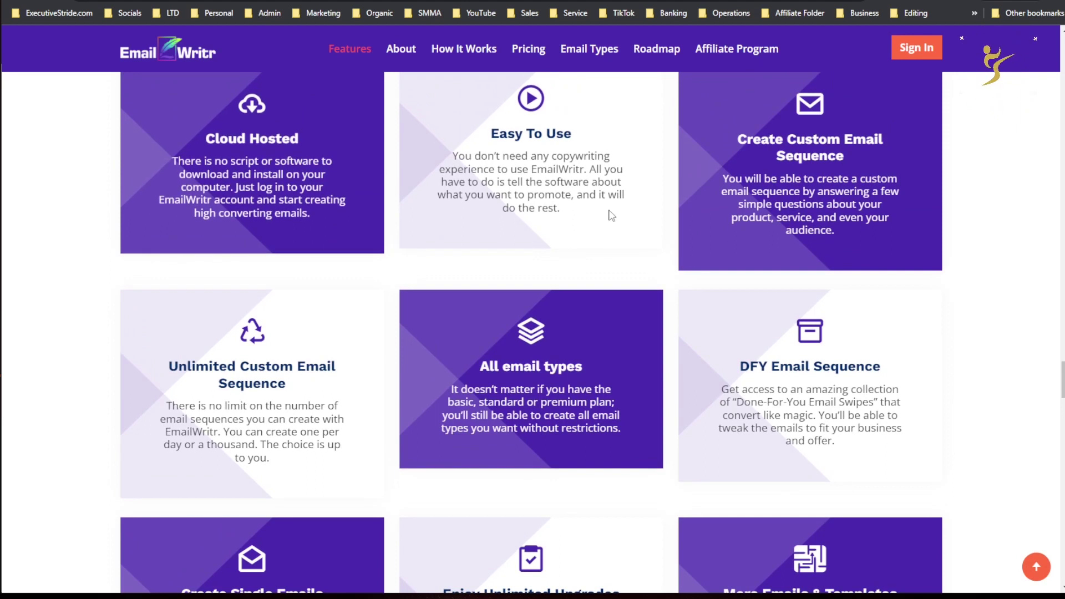
{"action": "scroll", "coordinate": [418, 324], "scroll_direction": "down", "scroll_amount": 4}
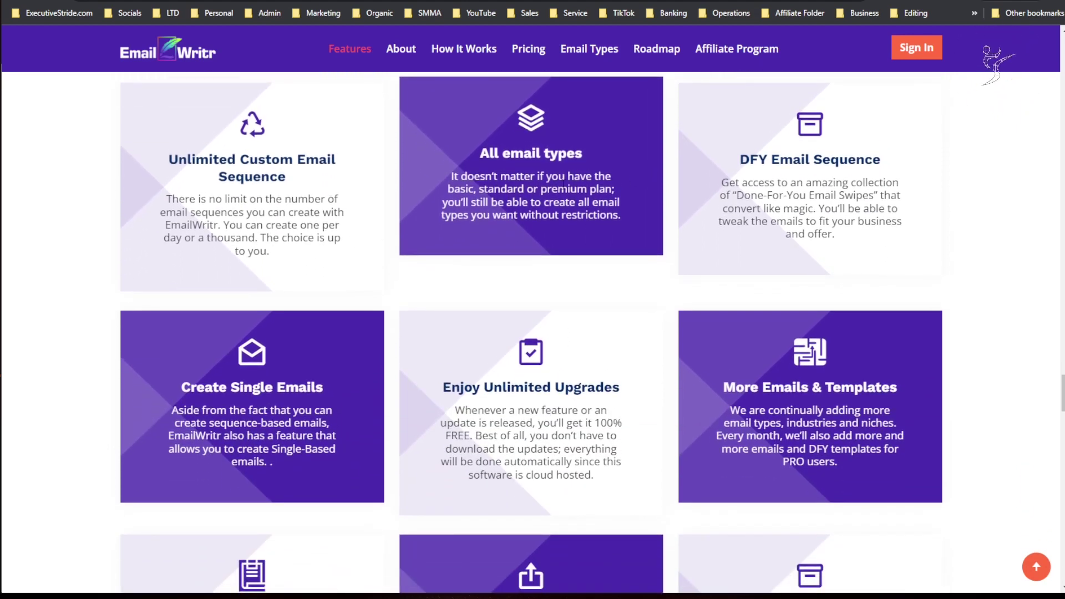
{"action": "scroll", "coordinate": [813, 199], "scroll_direction": "down", "scroll_amount": 2}
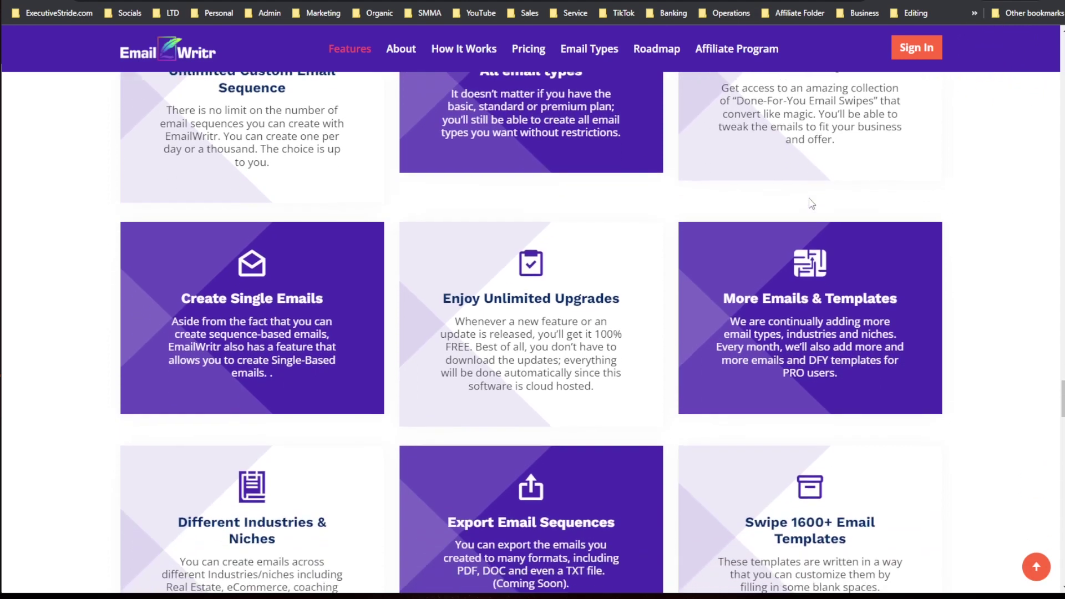
{"action": "scroll", "coordinate": [893, 267], "scroll_direction": "down", "scroll_amount": 1}
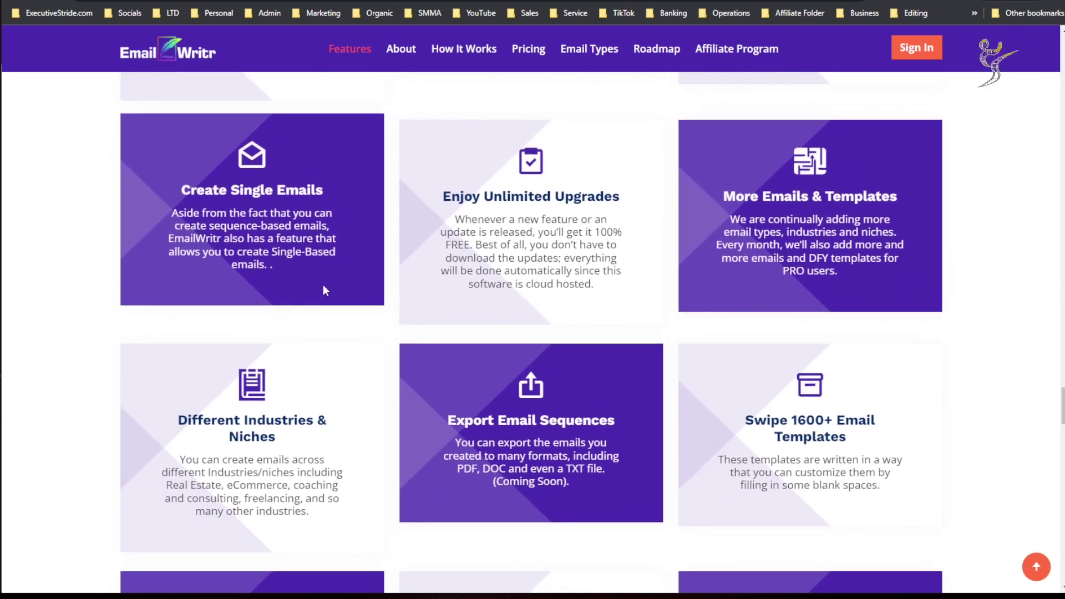
{"action": "scroll", "coordinate": [324, 286], "scroll_direction": "down", "scroll_amount": 2}
{"action": "scroll", "coordinate": [324, 290], "scroll_direction": "down", "scroll_amount": 1}
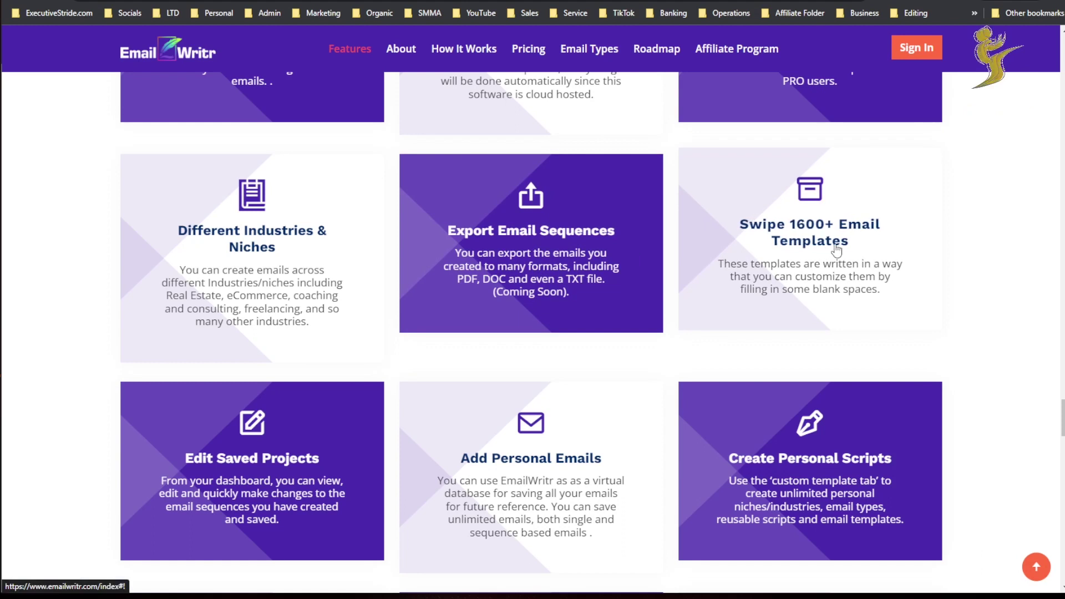
{"action": "scroll", "coordinate": [556, 257], "scroll_direction": "down", "scroll_amount": 4}
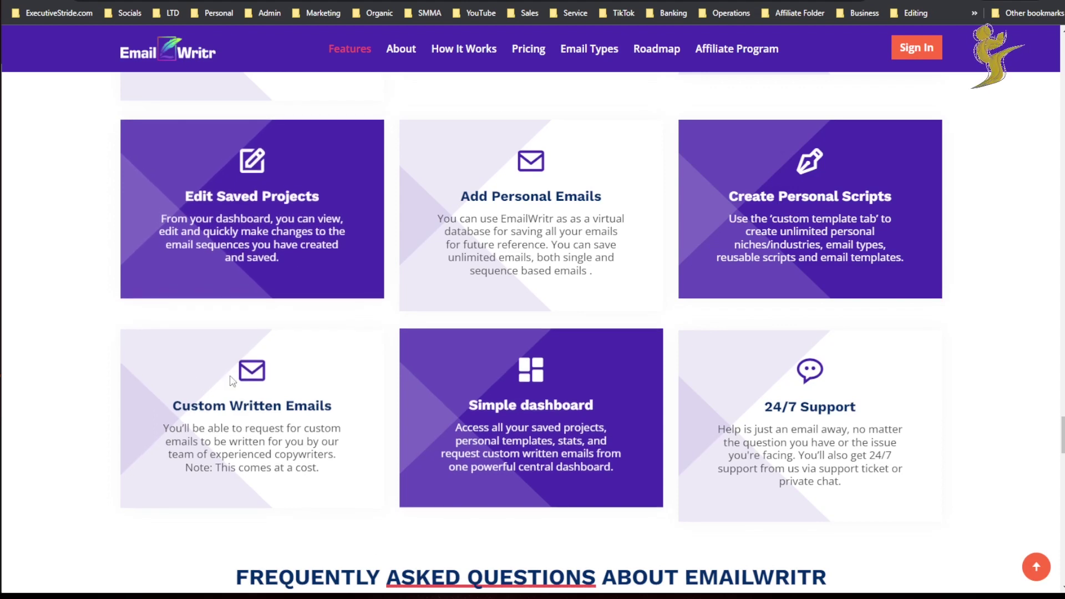
{"action": "scroll", "coordinate": [718, 335], "scroll_direction": "down", "scroll_amount": 4}
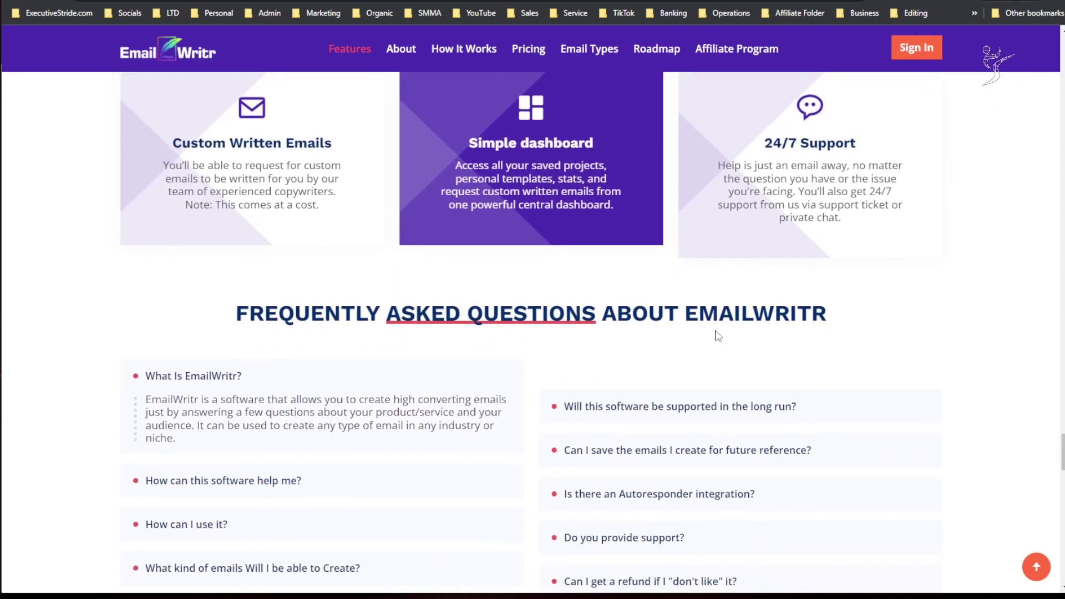
{"action": "scroll", "coordinate": [716, 338], "scroll_direction": "down", "scroll_amount": 5}
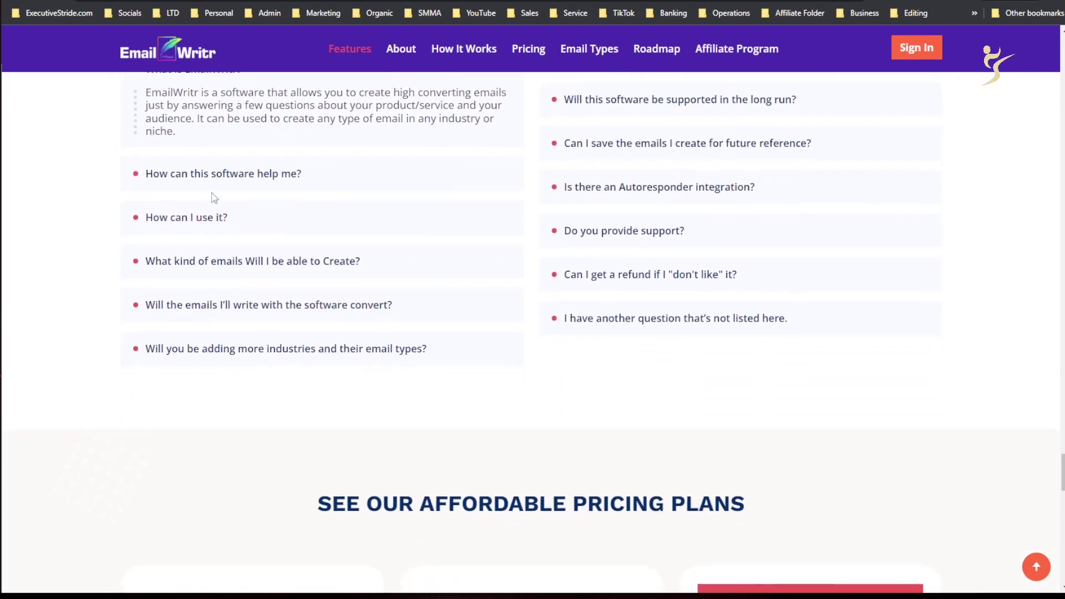
{"action": "scroll", "coordinate": [563, 295], "scroll_direction": "down", "scroll_amount": 7}
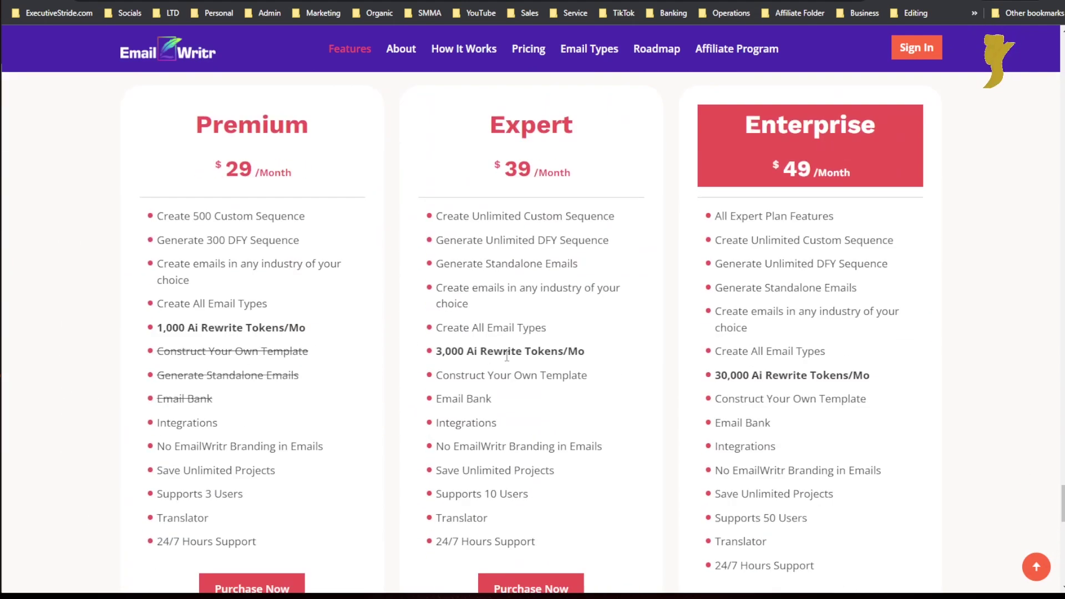
- Highlight the Expert plan's AI rewrite tokens, Construct Your Own Template, Email Bank and 10 users
{"action": "scroll", "coordinate": [475, 338], "scroll_direction": "up", "scroll_amount": 3}
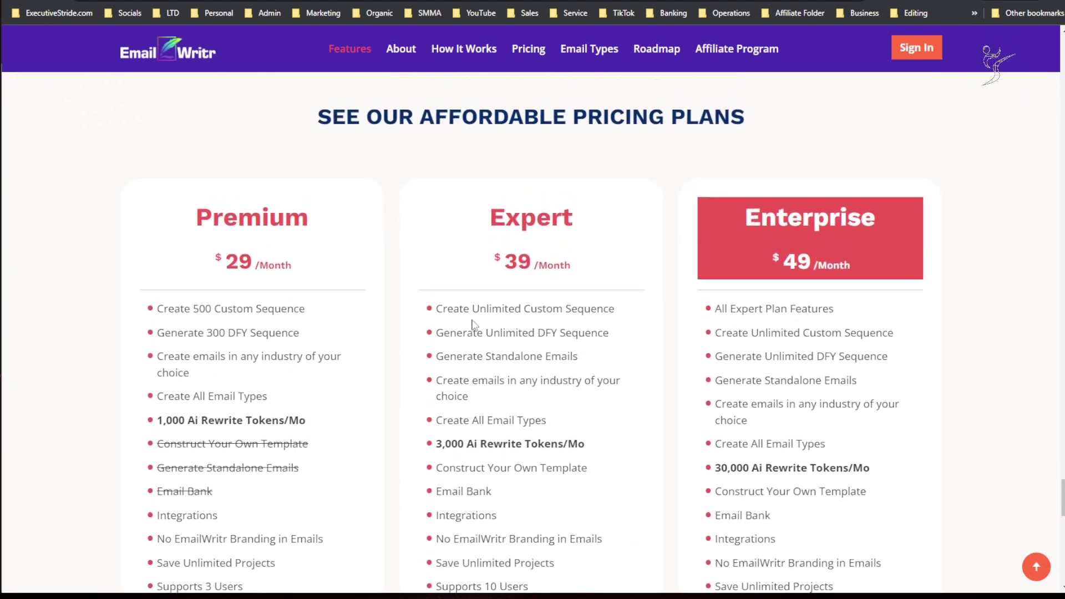
{"action": "scroll", "coordinate": [466, 345], "scroll_direction": "down", "scroll_amount": 2}
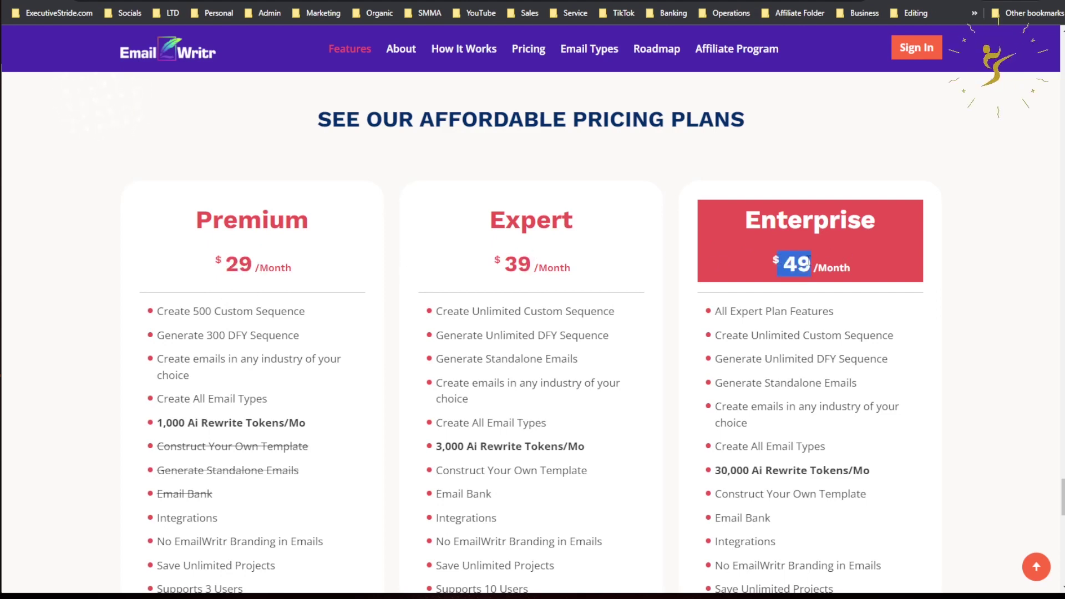
{"action": "scroll", "coordinate": [810, 263], "scroll_direction": "down", "scroll_amount": 2}
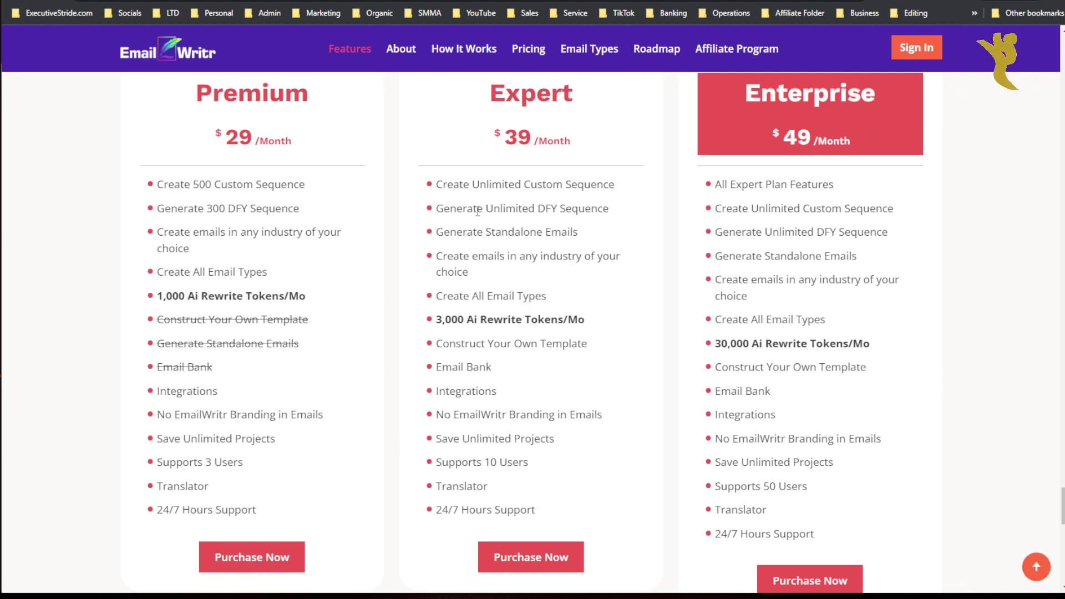
{"action": "left_click_drag", "start_coordinate": [464, 318], "coordinate": [586, 328]}
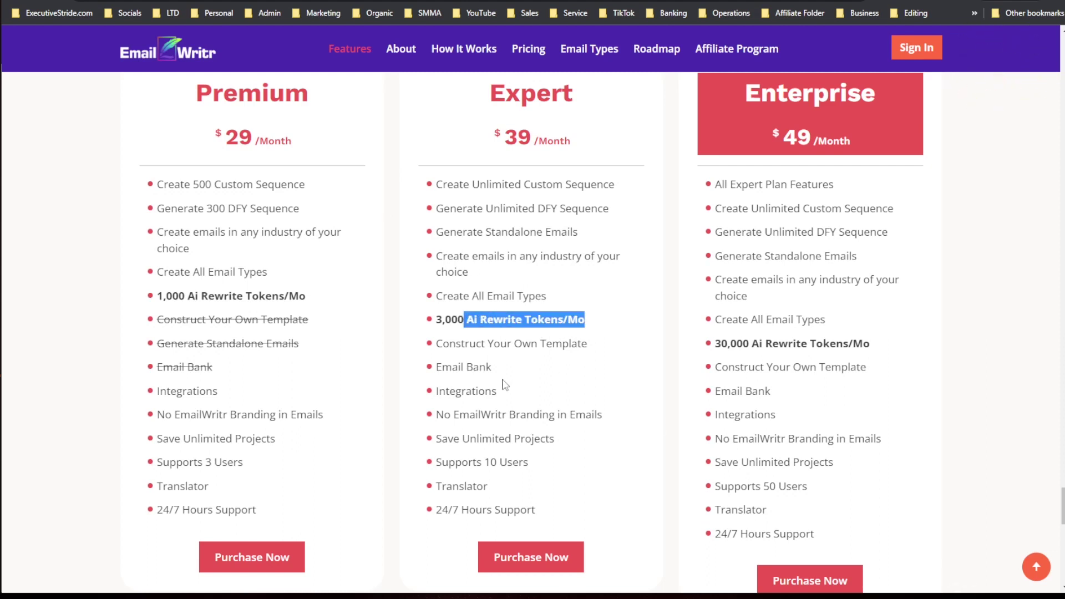
{"action": "left_click_drag", "start_coordinate": [470, 345], "coordinate": [549, 347]}
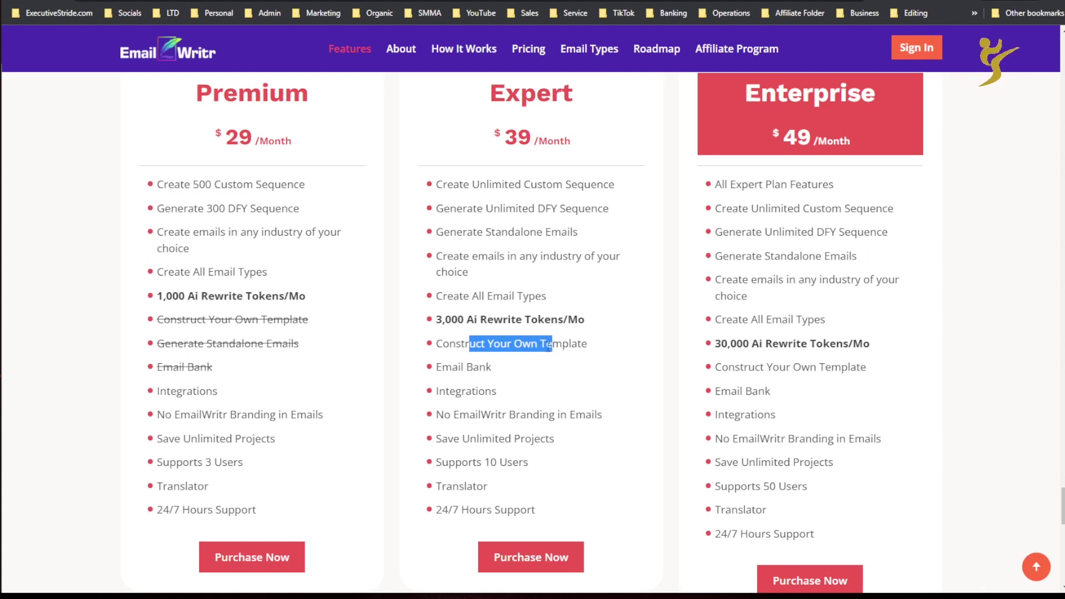
{"action": "left_click_drag", "start_coordinate": [459, 367], "coordinate": [453, 389]}
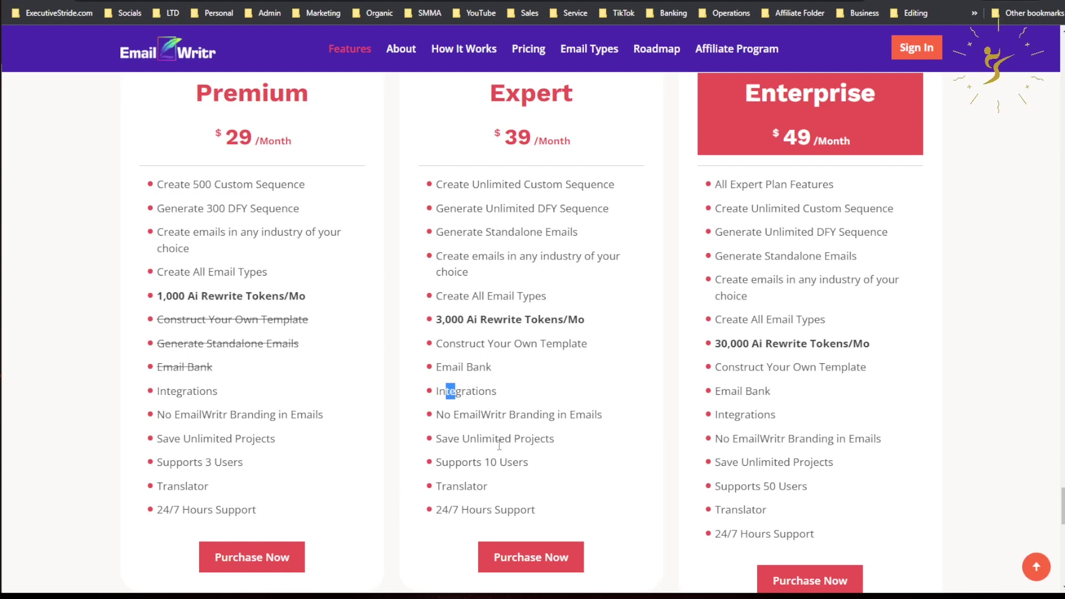
{"action": "left_click_drag", "start_coordinate": [448, 463], "coordinate": [530, 464]}
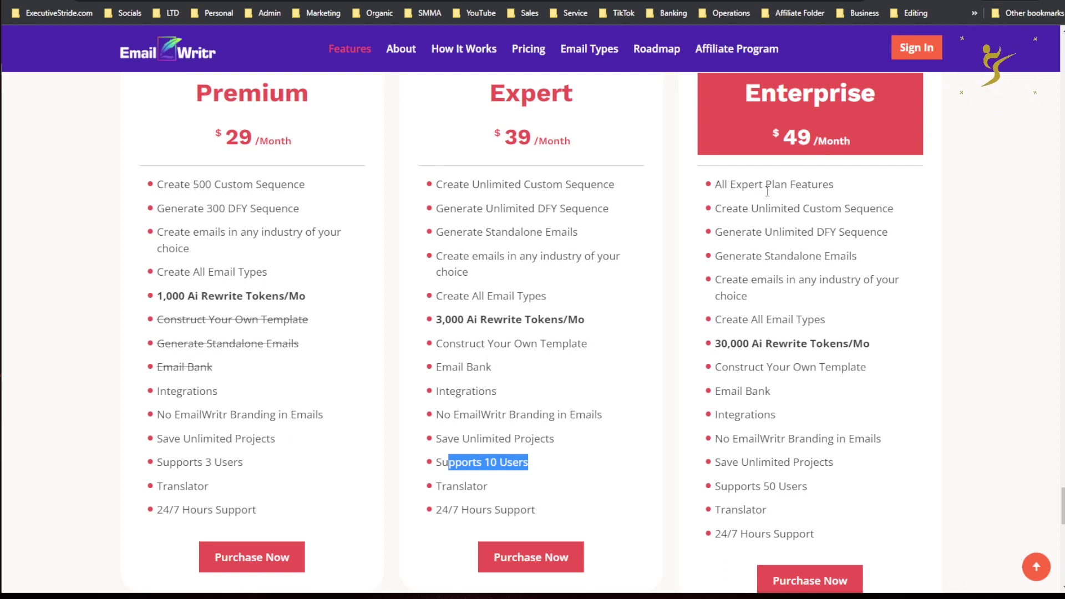
- Highlight the Enterprise plan's unlimited custom sequences, standalone emails, 30,000 AI rewrite tokens and 50 users
{"action": "left_click_drag", "start_coordinate": [793, 209], "coordinate": [888, 233]}
{"action": "left_click_drag", "start_coordinate": [748, 257], "coordinate": [857, 257]}
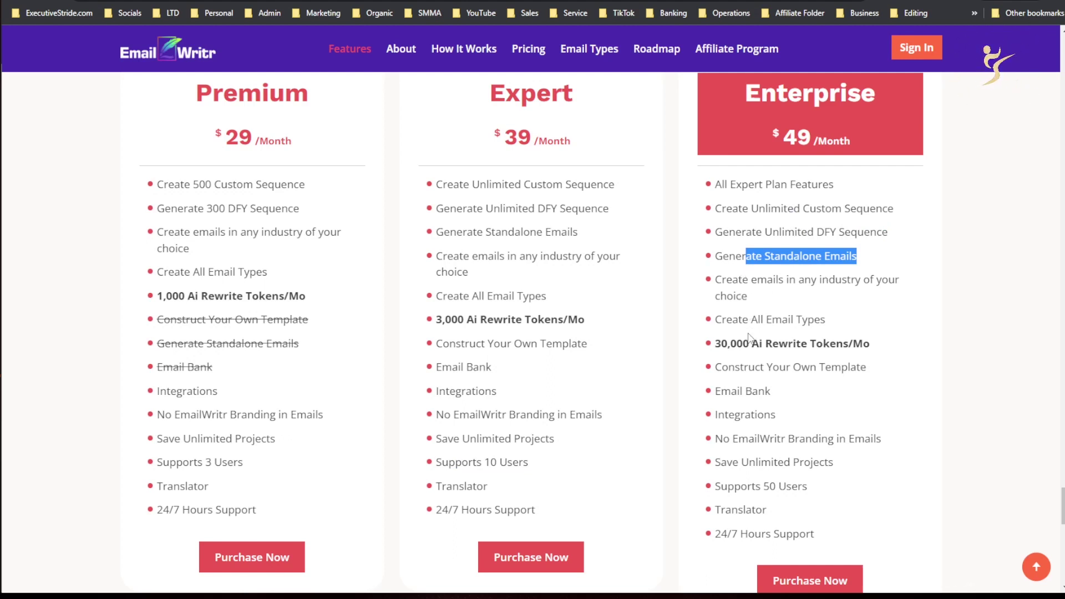
{"action": "mouse_move", "coordinate": [749, 337]}
{"action": "left_mouse_down"}
{"action": "mouse_move", "coordinate": [722, 347]}
{"action": "mouse_move", "coordinate": [733, 350]}
{"action": "left_mouse_up"}
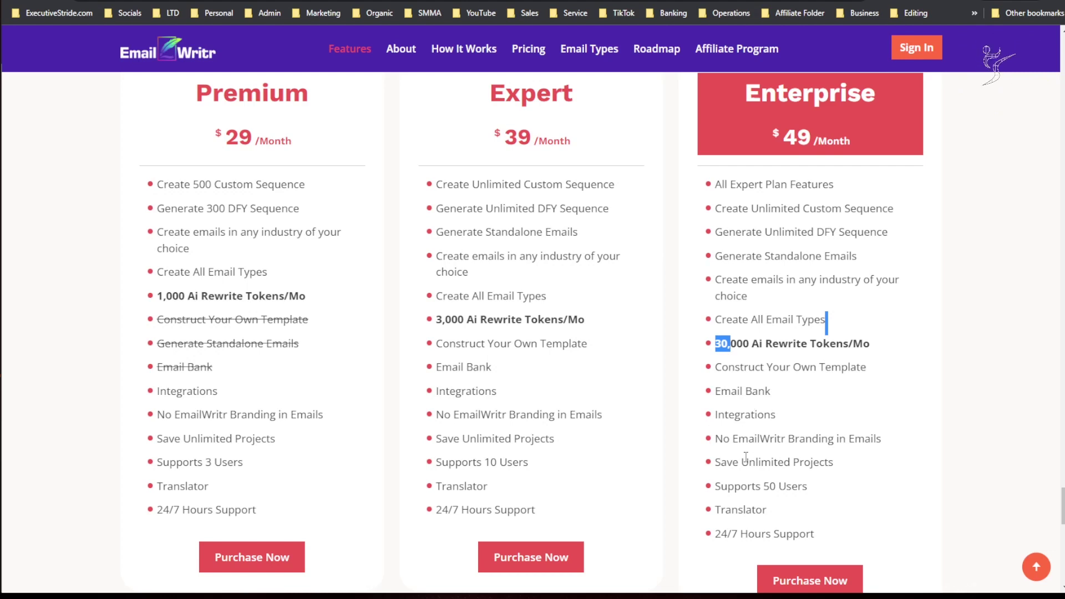
{"action": "left_click_drag", "start_coordinate": [787, 494], "coordinate": [809, 498]}
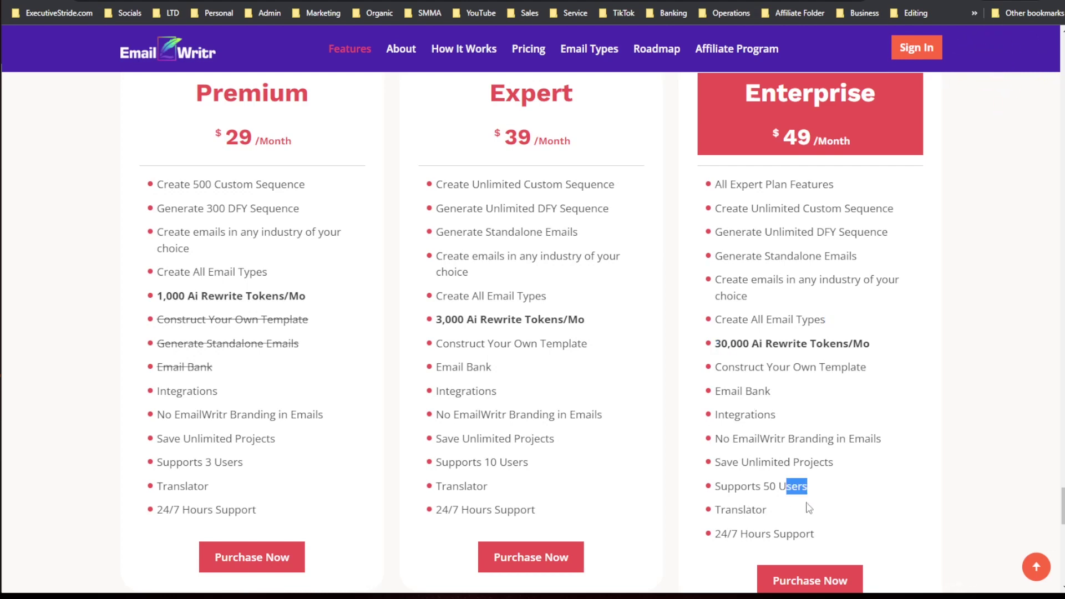
{"action": "scroll", "coordinate": [809, 508], "scroll_direction": "down", "scroll_amount": 15}
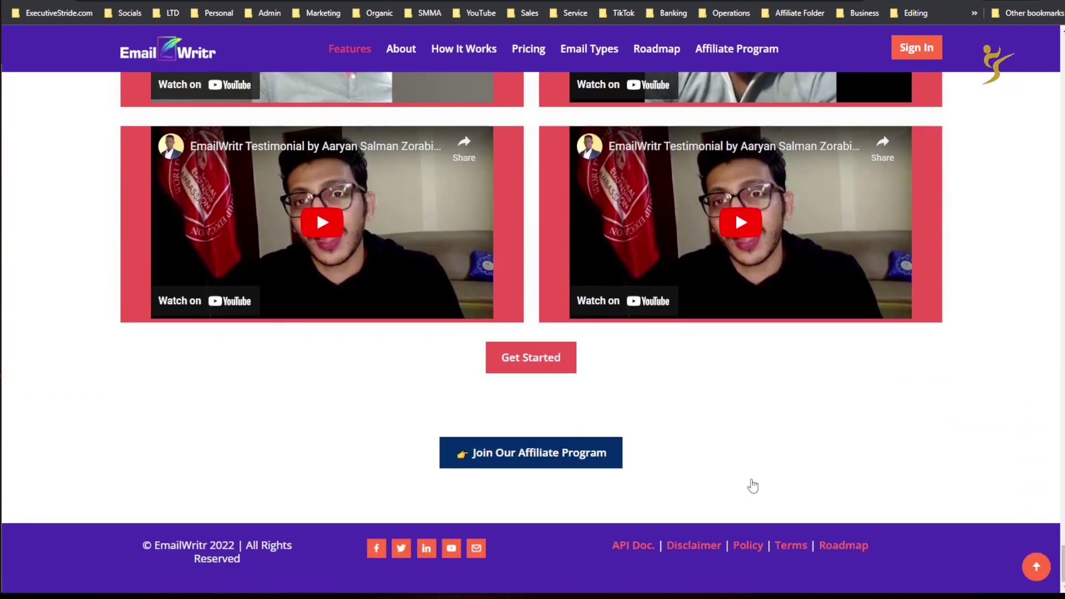
{"action": "scroll", "coordinate": [753, 484], "scroll_direction": "up", "scroll_amount": 15}
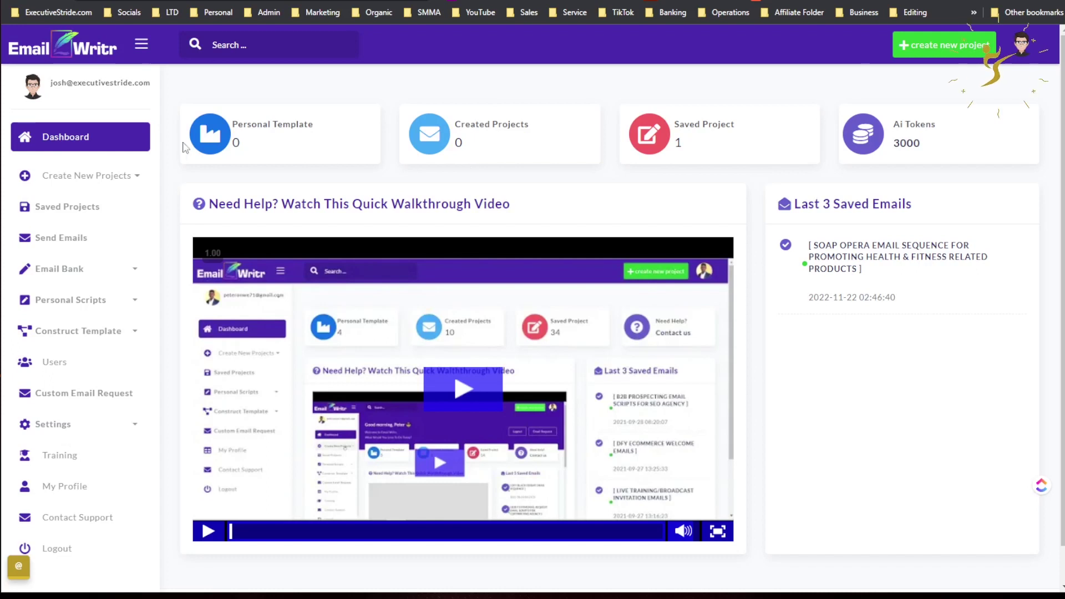
- Play the dashboard's walkthrough video and switch it to full screen
{"action": "scroll", "coordinate": [143, 179], "scroll_direction": "down", "scroll_amount": 1}
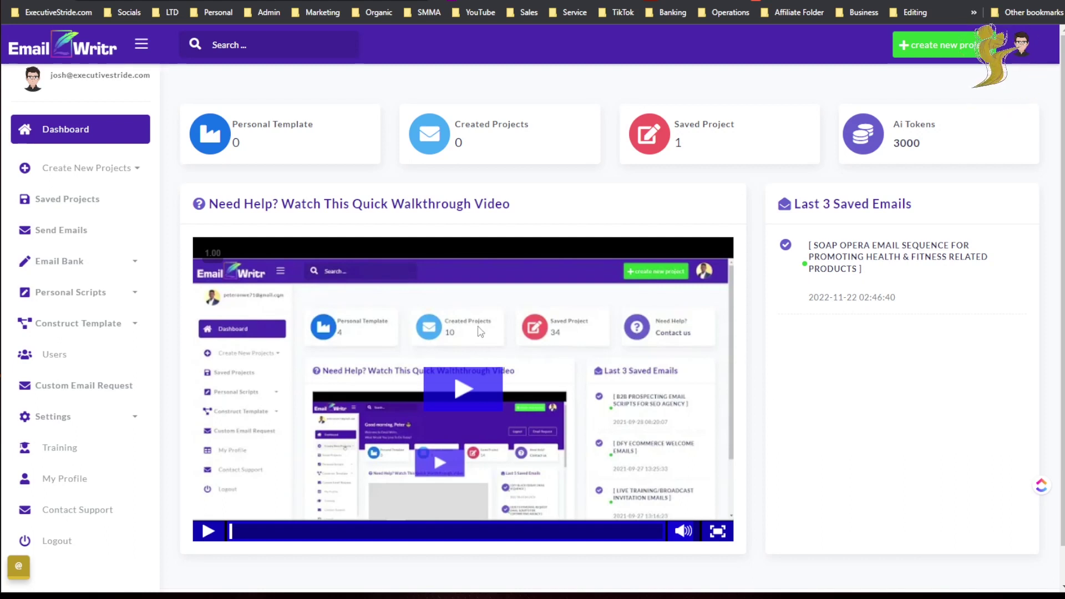
{"action": "left_click", "coordinate": [464, 389]}
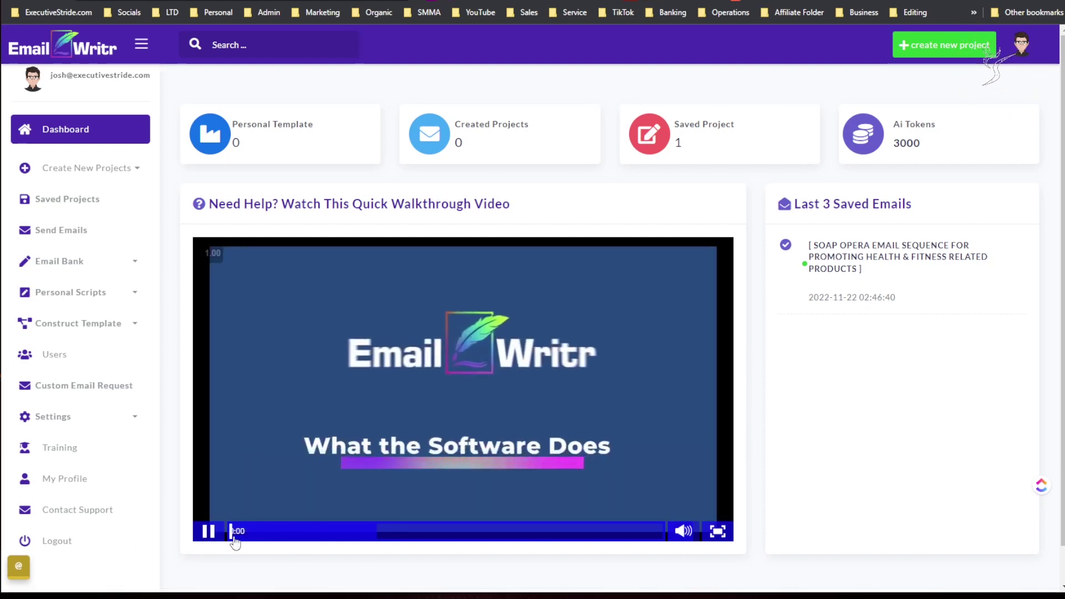
{"action": "left_click", "coordinate": [209, 534]}
{"action": "left_click", "coordinate": [209, 533]}
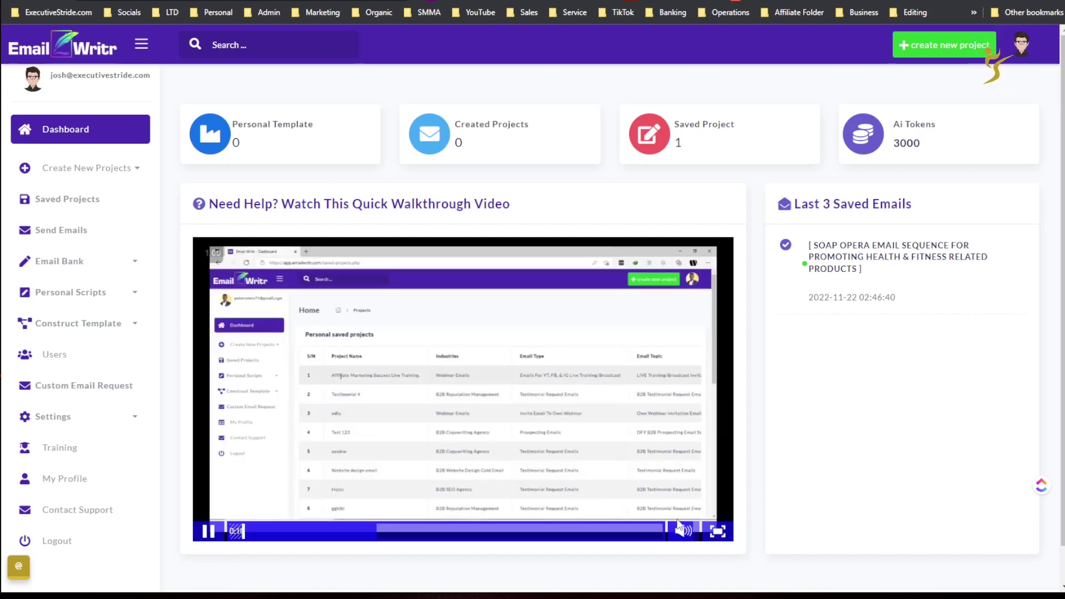
{"action": "left_click", "coordinate": [718, 532]}
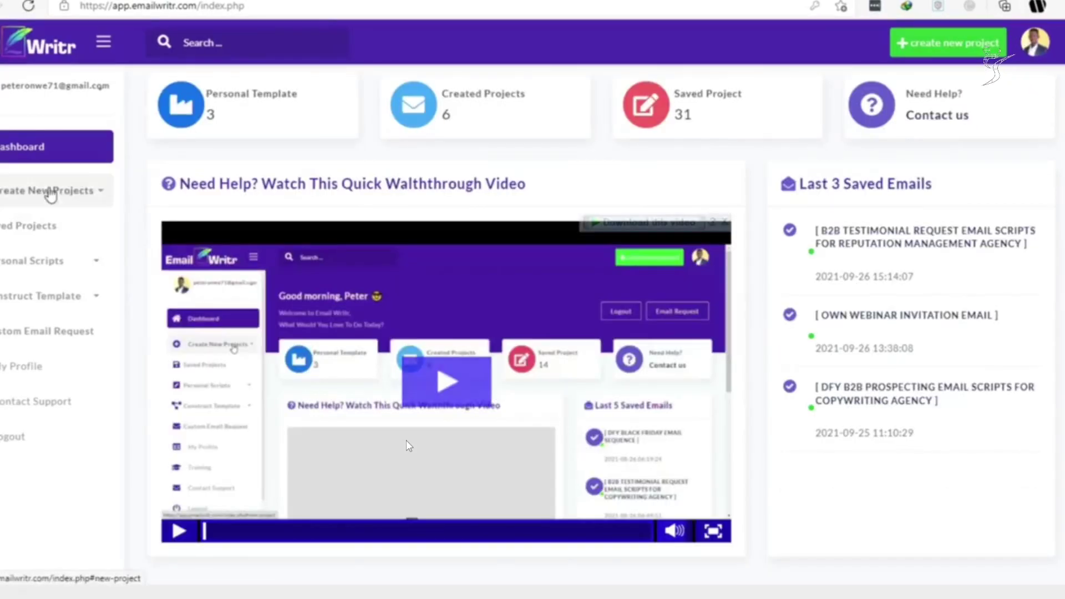
- Enter 'with Affiliate Marketing', then leave full screen with the walkthrough paused at 1:13
{"action": "left_click", "coordinate": [49, 191]}
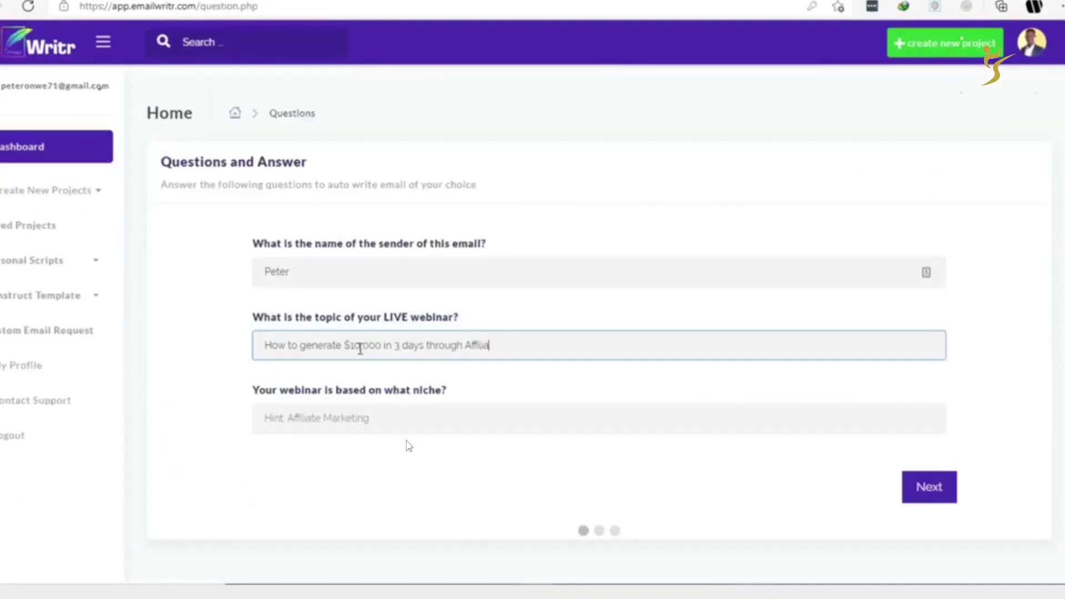
{"action": "type", "text": "te marketing"}
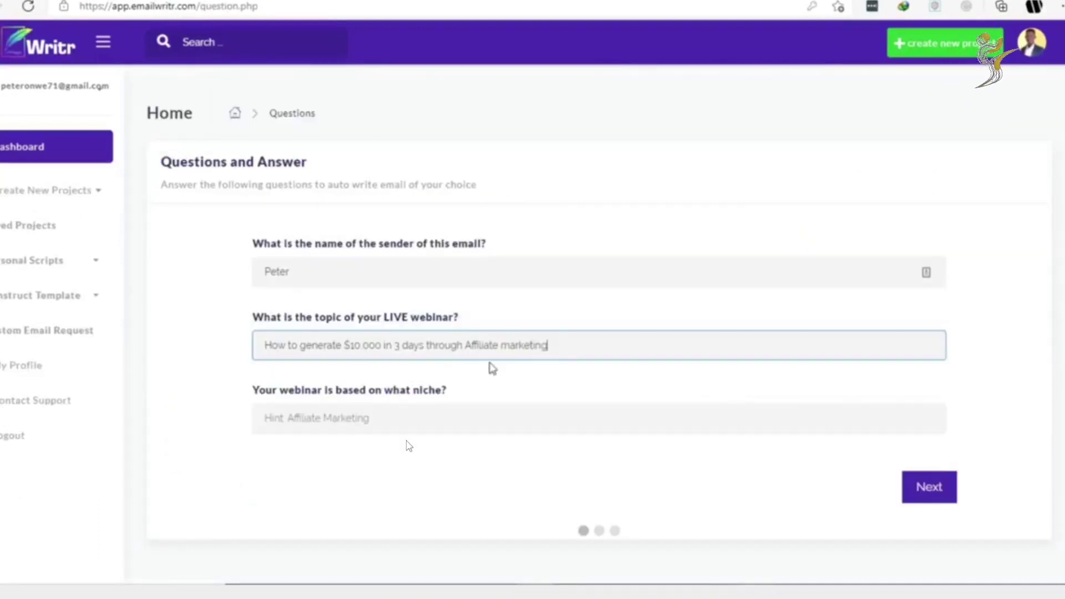
{"action": "key", "text": "ctrl+BackSpace"}
{"action": "key", "text": "ctrl+BackSpace"}
{"action": "key", "text": "ctrl+BackSpace"}
{"action": "type", "text": "wit"}
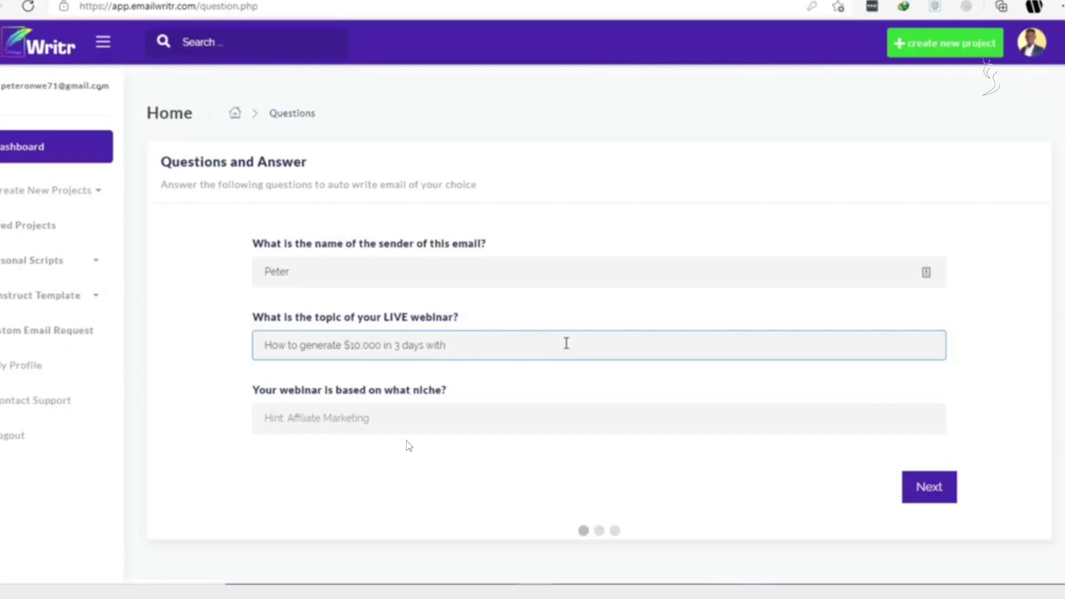
{"action": "type", "text": "h Affiliate Marketing"}
{"action": "left_click", "coordinate": [468, 419]}
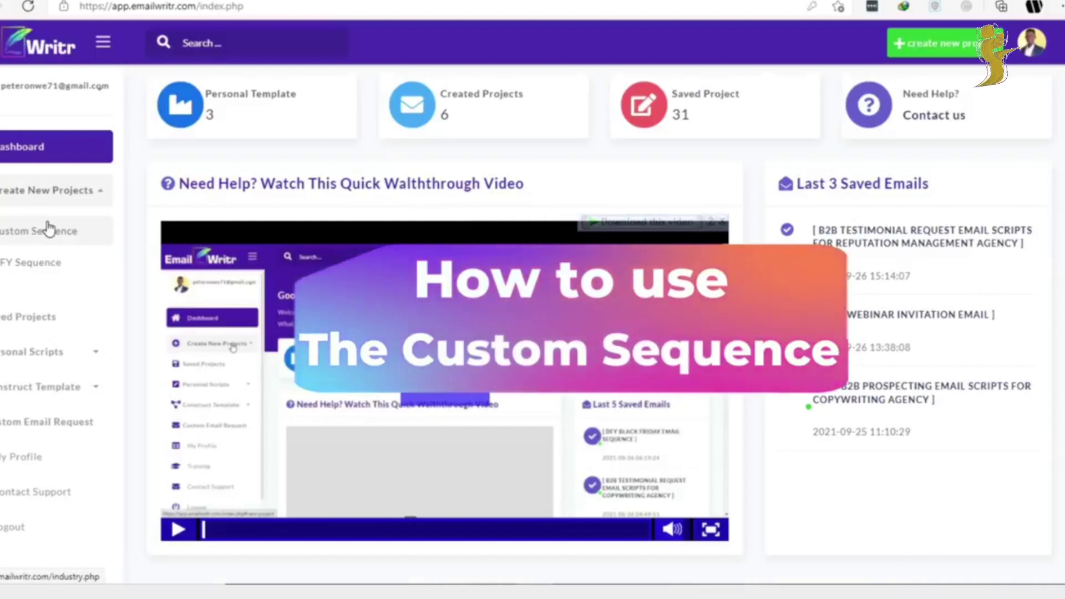
{"action": "left_click", "coordinate": [47, 233]}
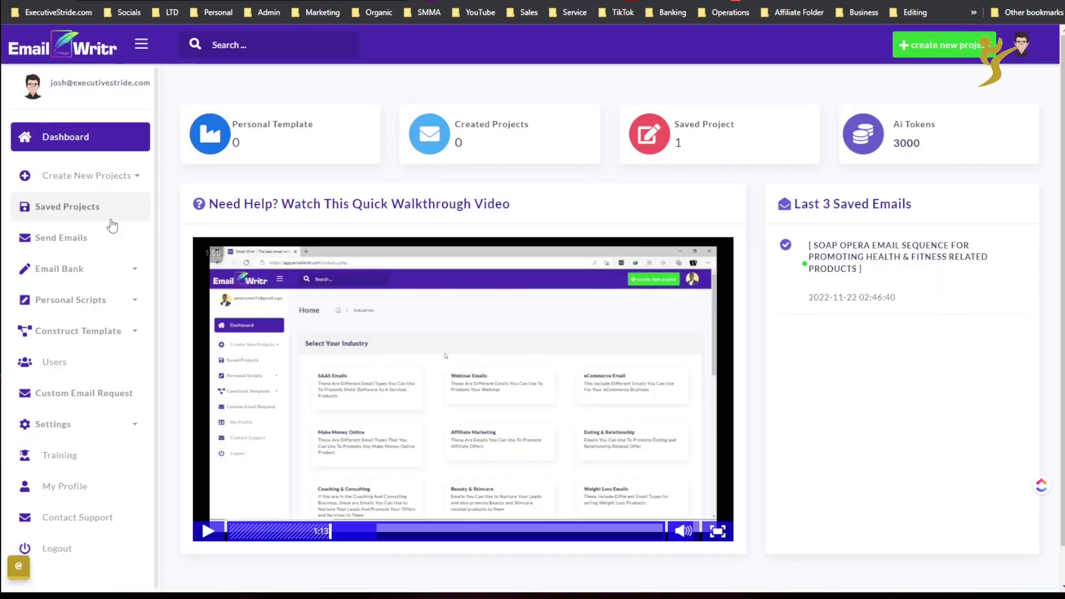
- Expand the New Project, Saved Projects and Email Bank sidebar menus
{"action": "left_click", "coordinate": [114, 178]}
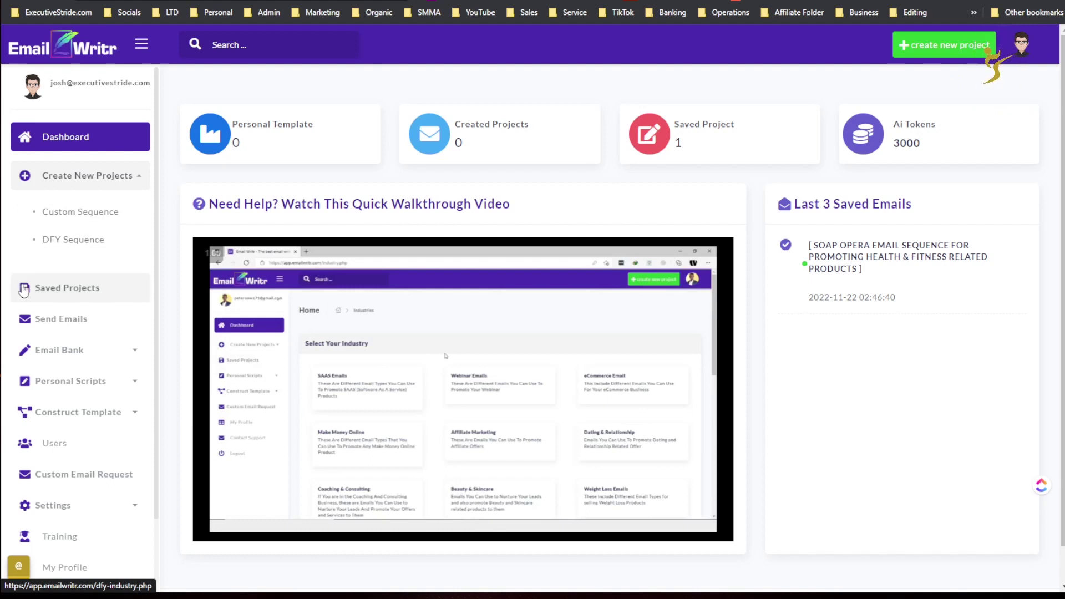
{"action": "scroll", "coordinate": [81, 294], "scroll_direction": "down", "scroll_amount": 1}
{"action": "left_click", "coordinate": [79, 250]}
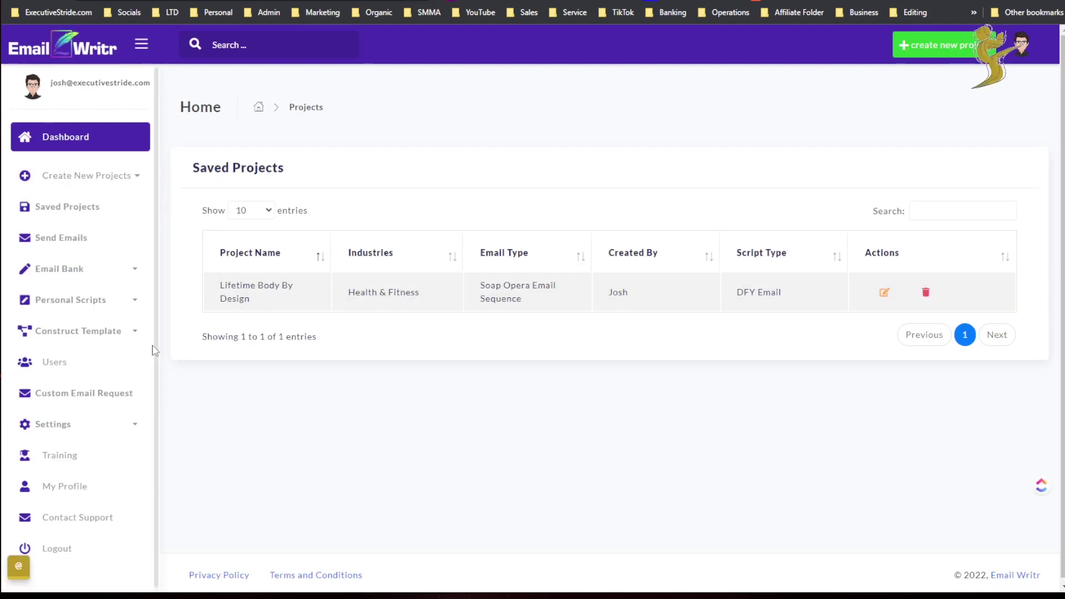
{"action": "left_click", "coordinate": [62, 281]}
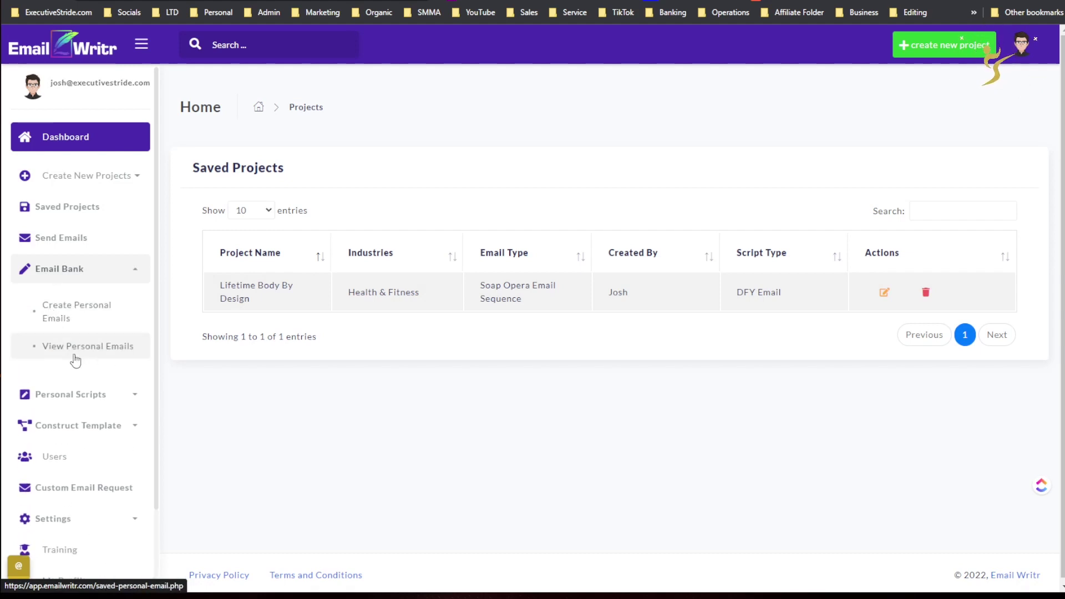
- Expand the Personal Scripts and Construct Template sidebar menus
{"action": "left_click", "coordinate": [48, 398]}
{"action": "scroll", "coordinate": [51, 386], "scroll_direction": "down", "scroll_amount": 2}
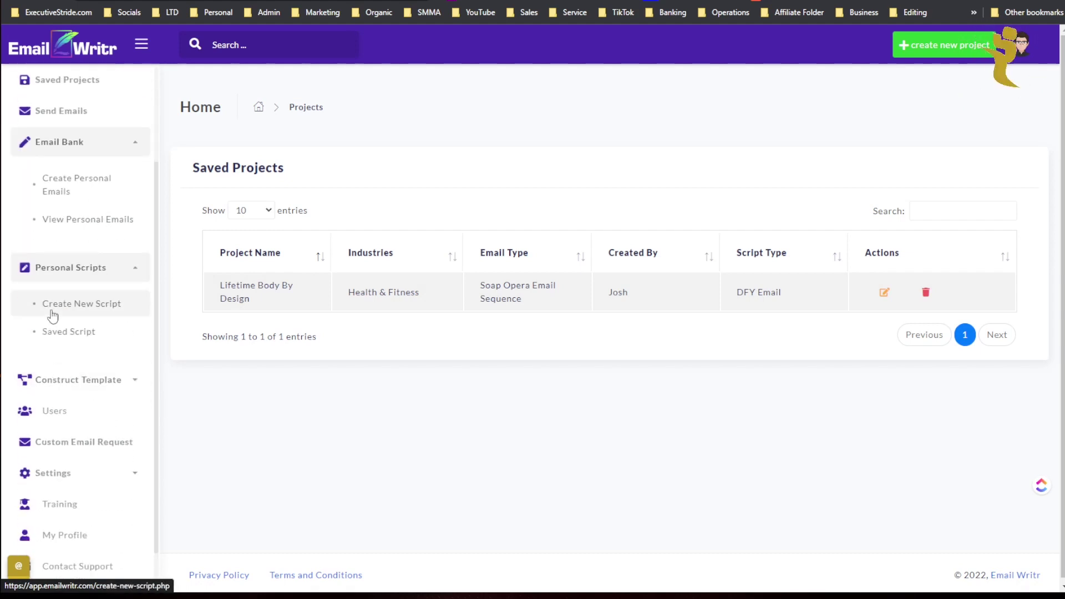
{"action": "left_click", "coordinate": [59, 388]}
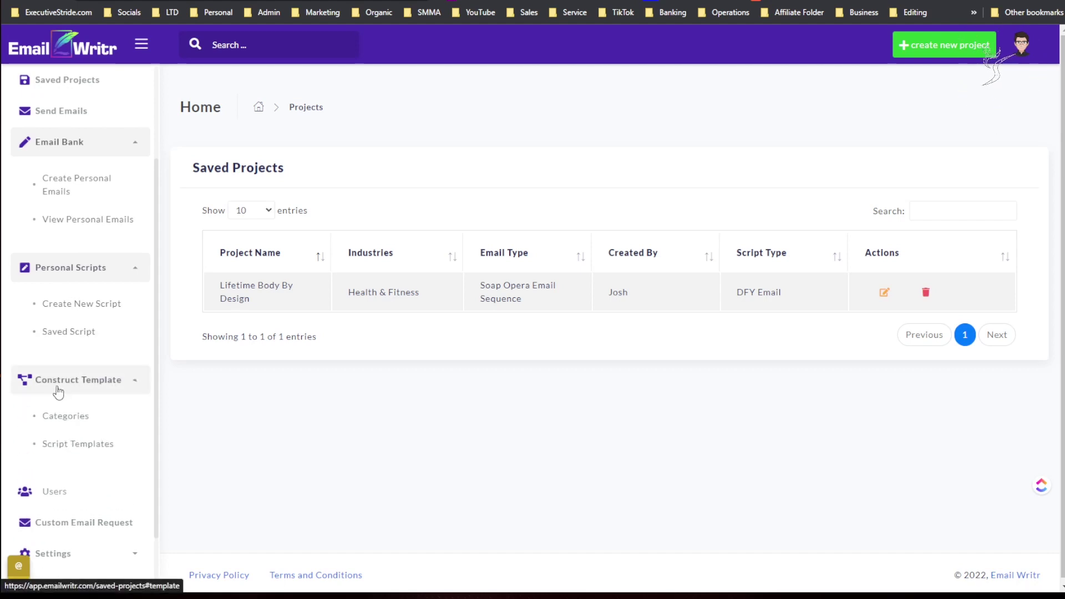
{"action": "scroll", "coordinate": [56, 388], "scroll_direction": "down", "scroll_amount": 2}
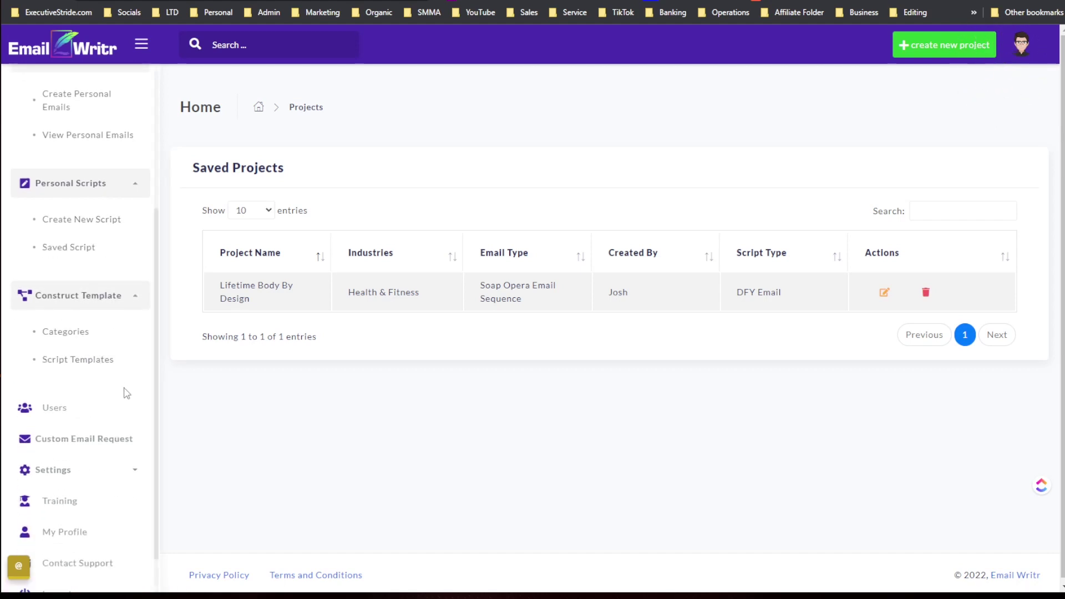
{"action": "scroll", "coordinate": [123, 383], "scroll_direction": "down", "scroll_amount": 1}
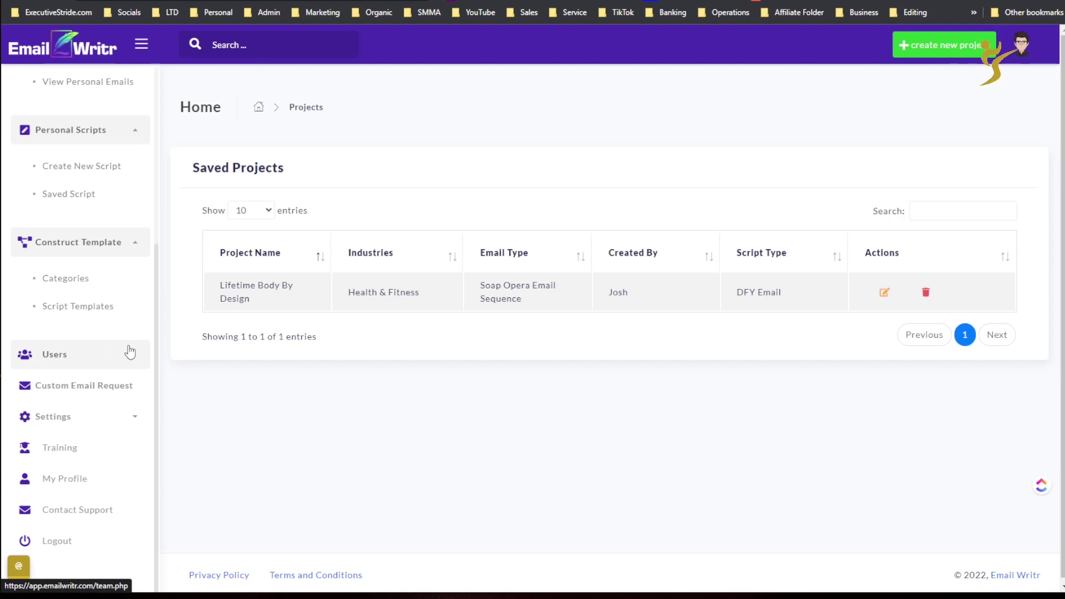
{"action": "scroll", "coordinate": [117, 378], "scroll_direction": "down", "scroll_amount": 1}
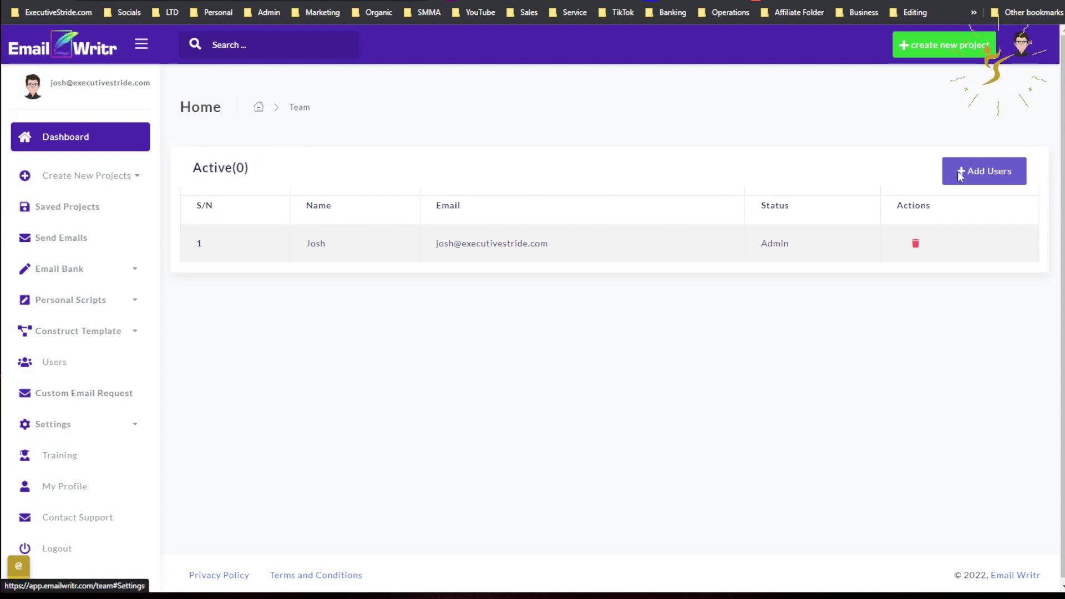
- Open the Custom Email Request form
{"action": "scroll", "coordinate": [122, 485], "scroll_direction": "down", "scroll_amount": 1}
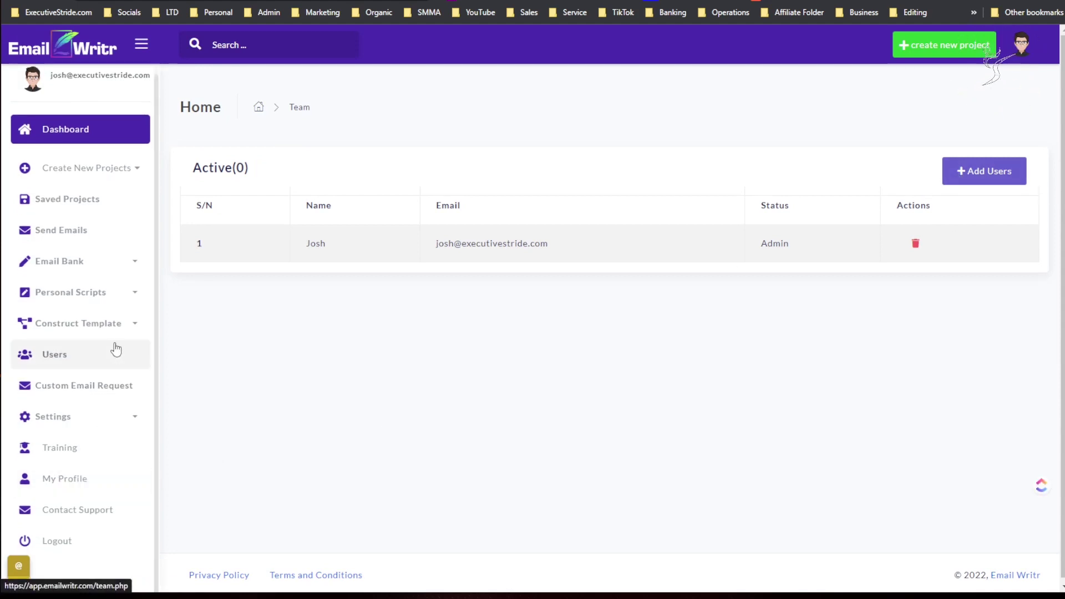
{"action": "left_click", "coordinate": [95, 384]}
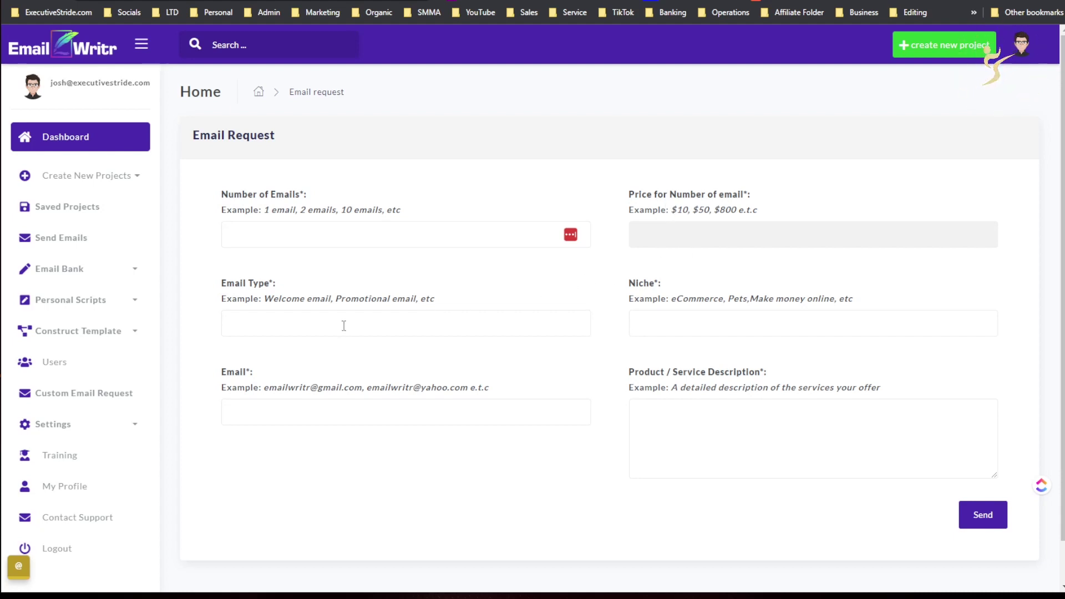
{"action": "scroll", "coordinate": [344, 326], "scroll_direction": "down", "scroll_amount": 1}
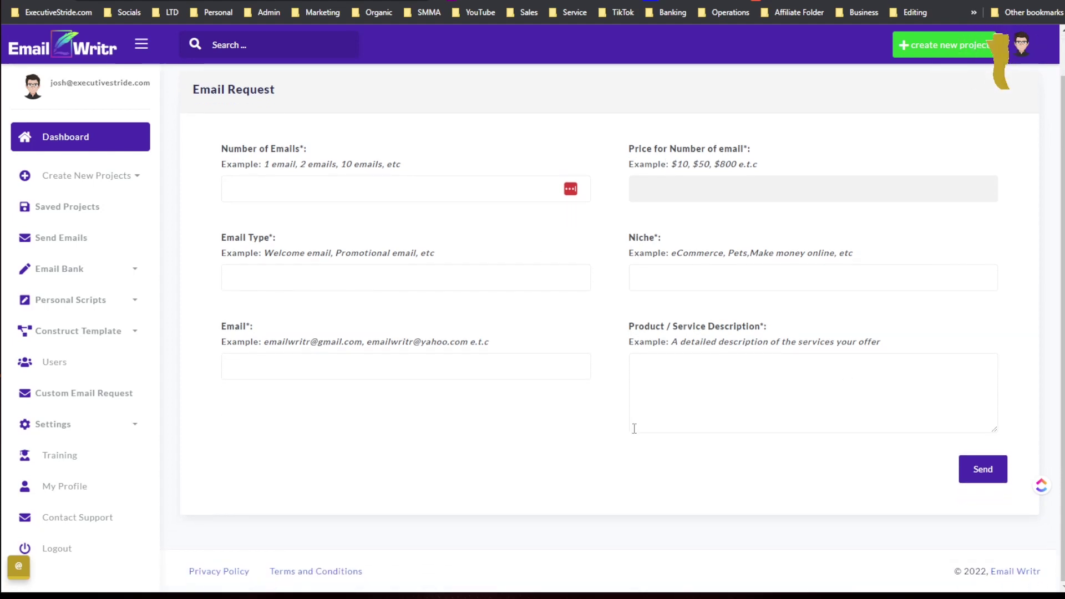
{"action": "scroll", "coordinate": [143, 405], "scroll_direction": "down", "scroll_amount": 1}
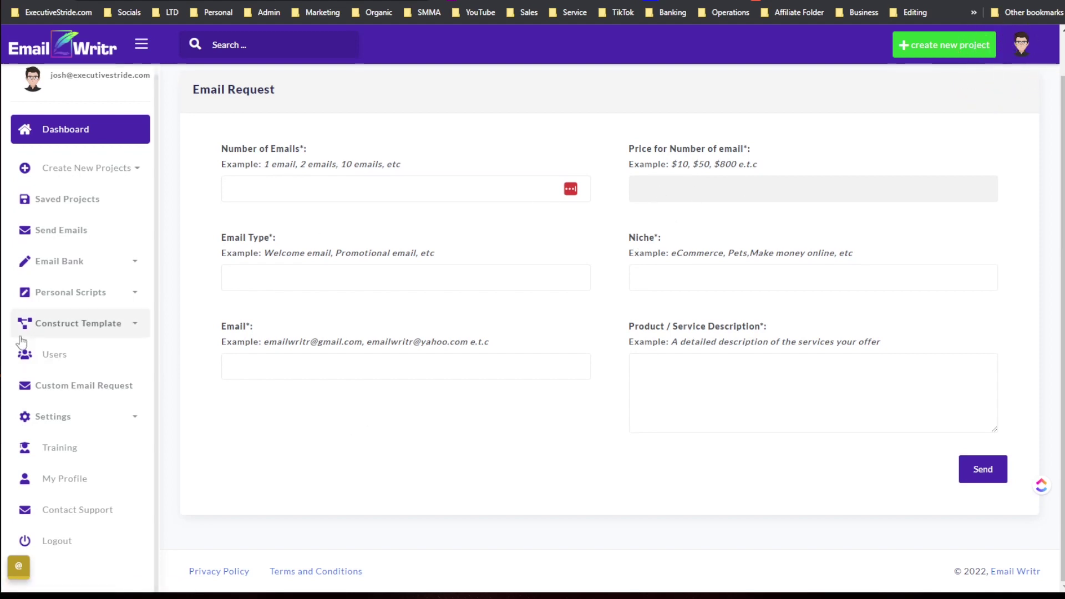
- Visit the Settings > Integrations page and the Training videos
{"action": "left_click", "coordinate": [52, 420]}
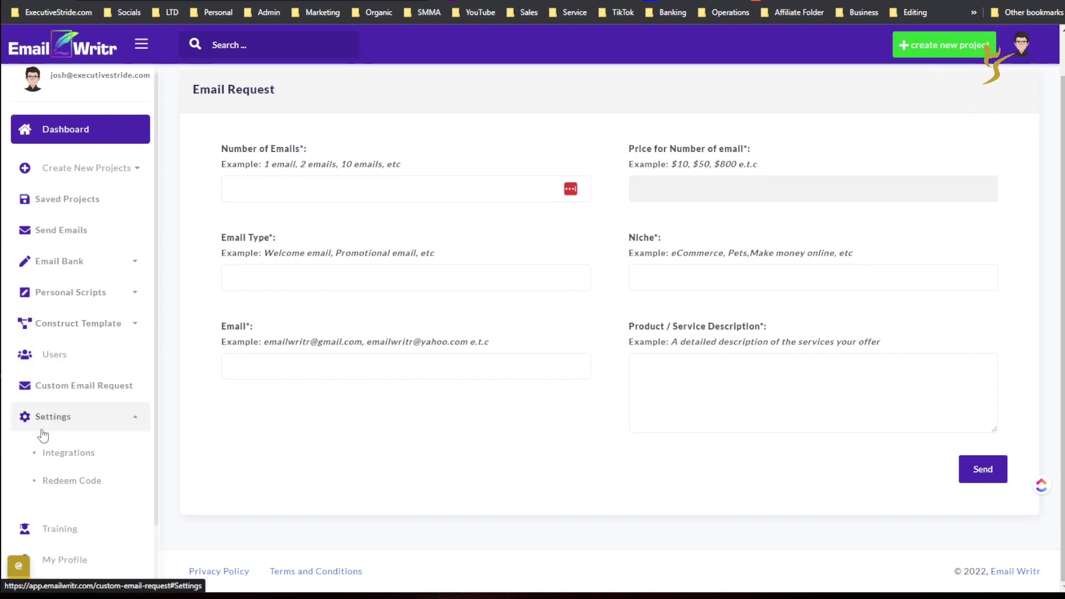
{"action": "left_click", "coordinate": [49, 450]}
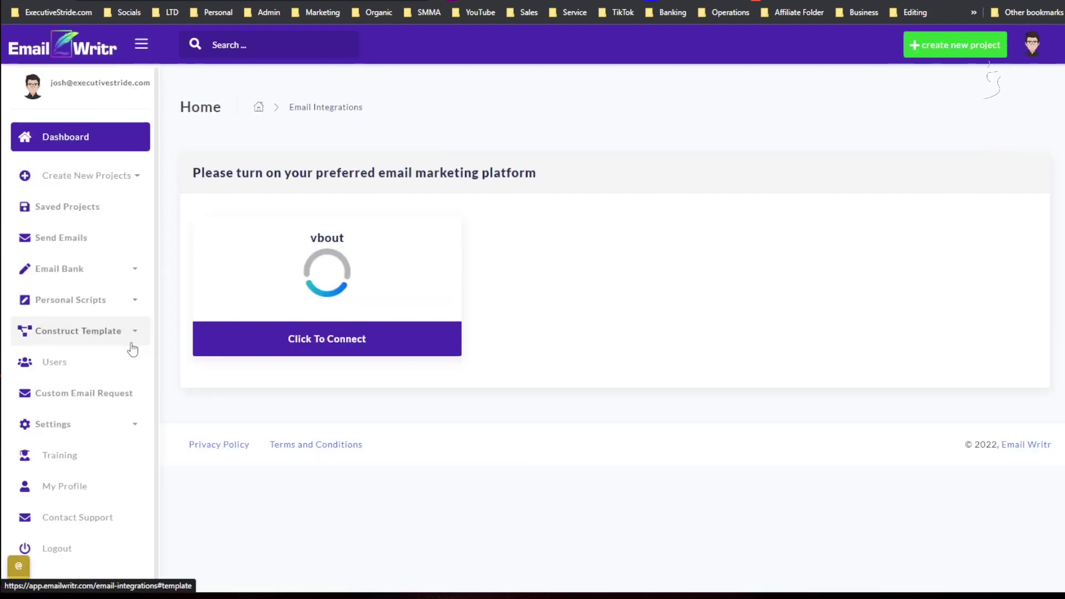
{"action": "scroll", "coordinate": [131, 350], "scroll_direction": "down", "scroll_amount": 1}
{"action": "left_click", "coordinate": [63, 461]}
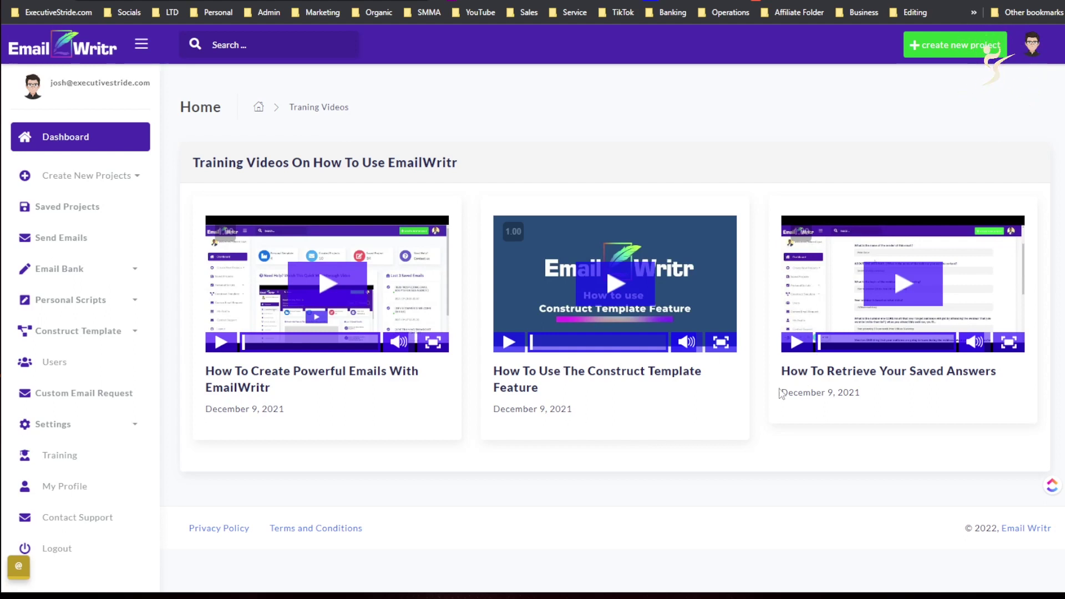
- Open My Profile, view the account summary and show the new-project choices
{"action": "scroll", "coordinate": [86, 447], "scroll_direction": "down", "scroll_amount": 1}
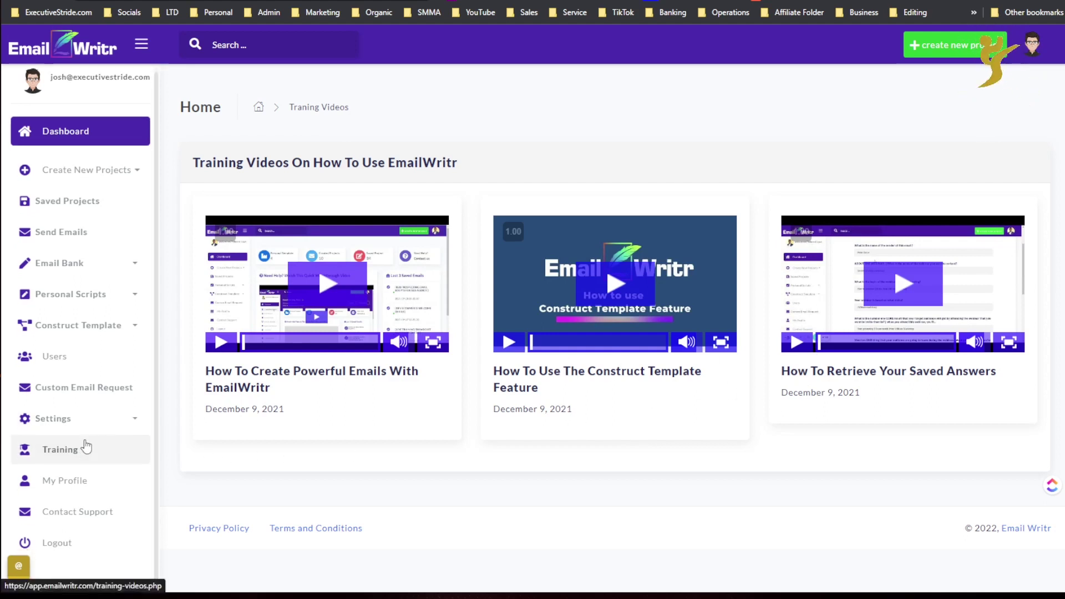
{"action": "left_click", "coordinate": [49, 479]}
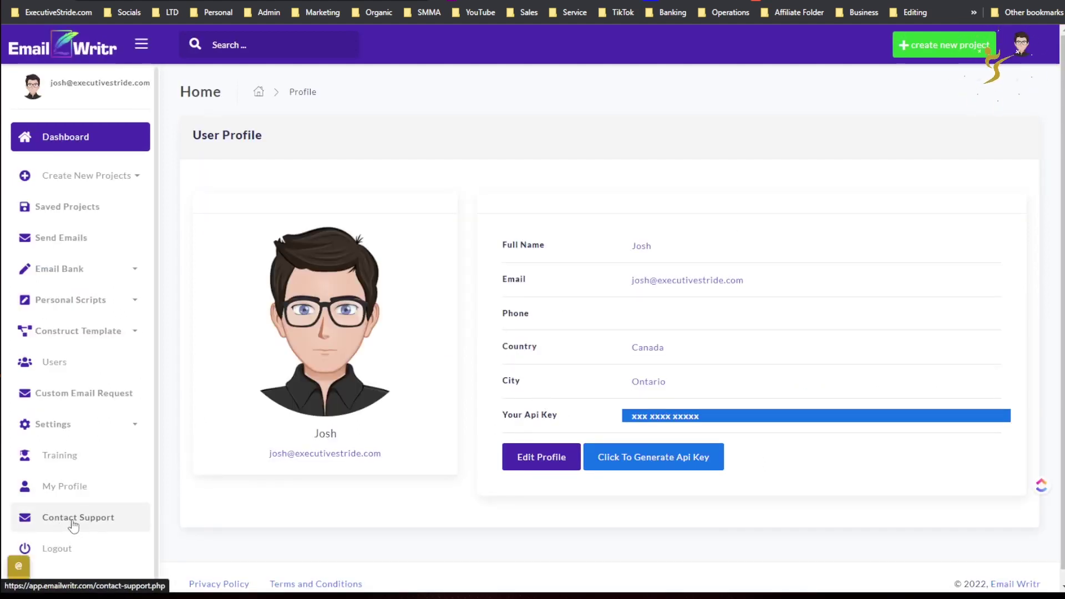
{"action": "scroll", "coordinate": [73, 526], "scroll_direction": "down", "scroll_amount": 1}
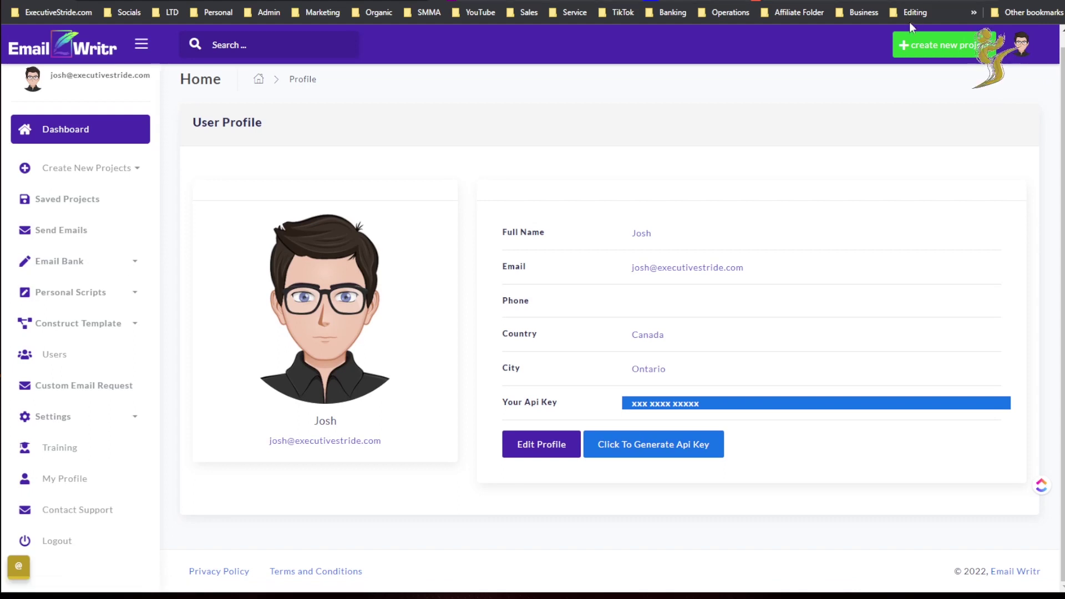
{"action": "left_click", "coordinate": [1021, 44]}
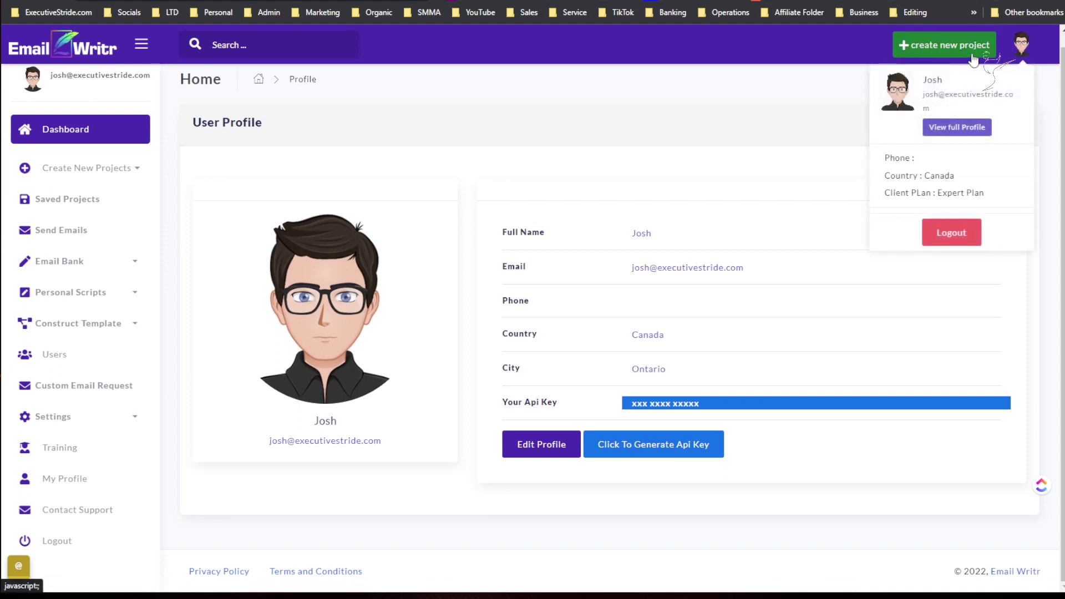
{"action": "left_click", "coordinate": [937, 47]}
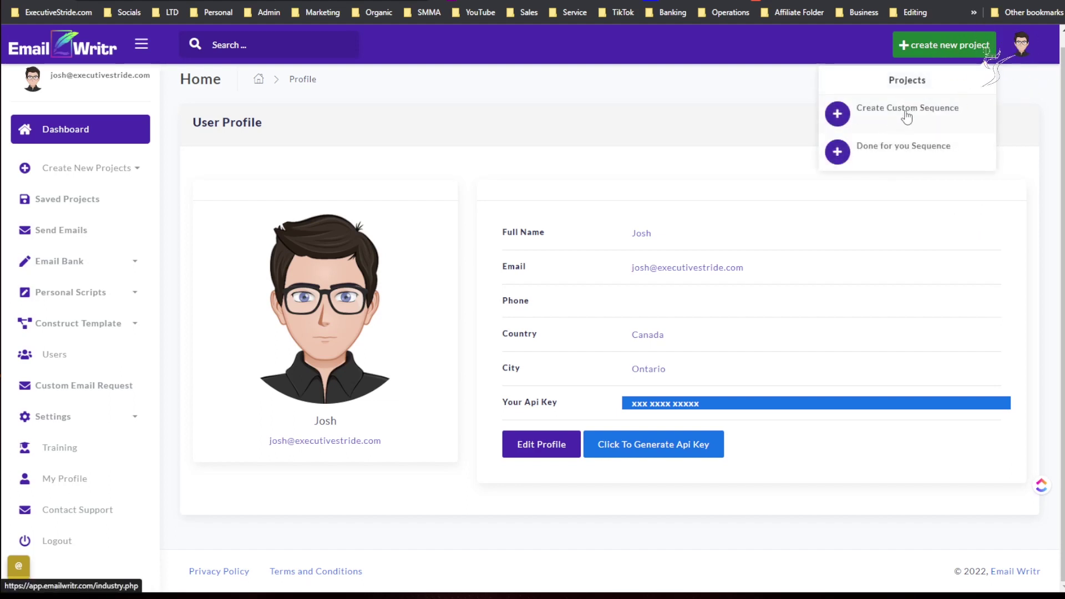
- Start a custom sequence and browse the industry cards from SAAS Emails to Course Creators
{"action": "left_click", "coordinate": [908, 116]}
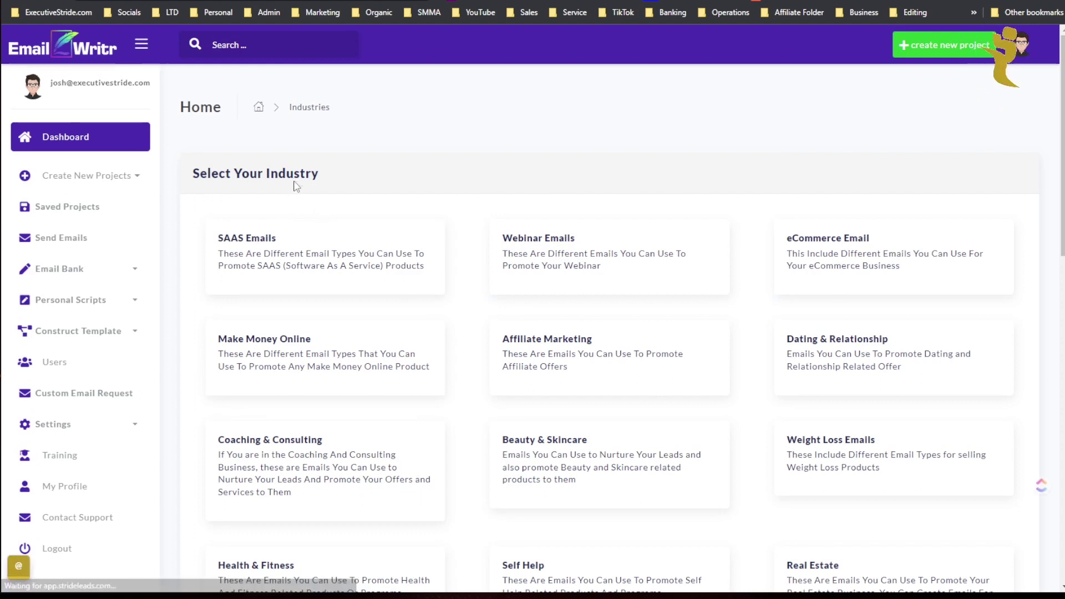
{"action": "scroll", "coordinate": [277, 166], "scroll_direction": "down", "scroll_amount": 2}
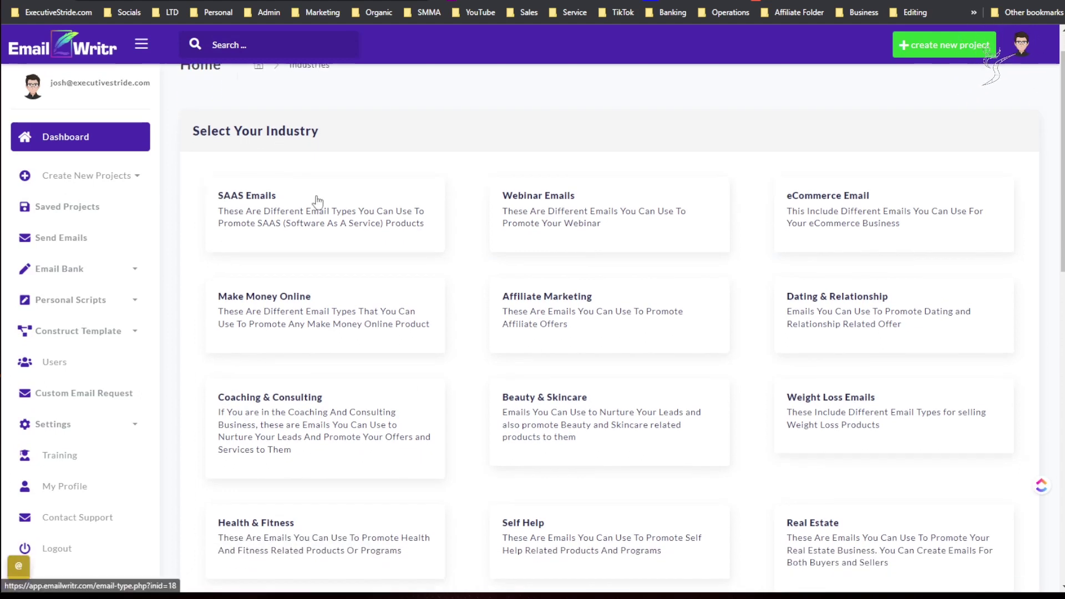
{"action": "scroll", "coordinate": [300, 167], "scroll_direction": "down", "scroll_amount": 7}
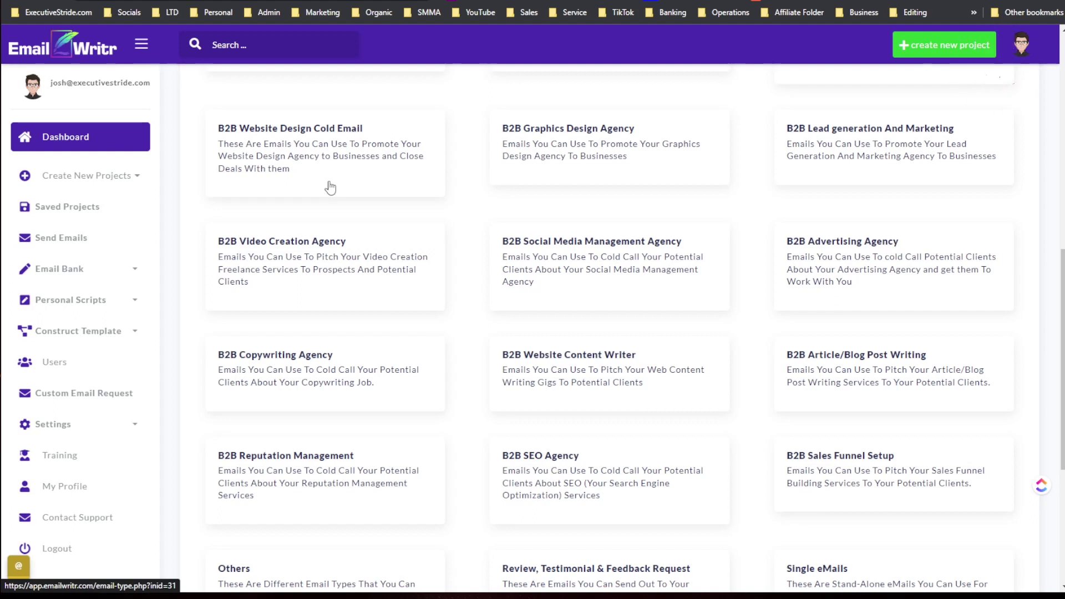
{"action": "scroll", "coordinate": [555, 227], "scroll_direction": "up", "scroll_amount": 5}
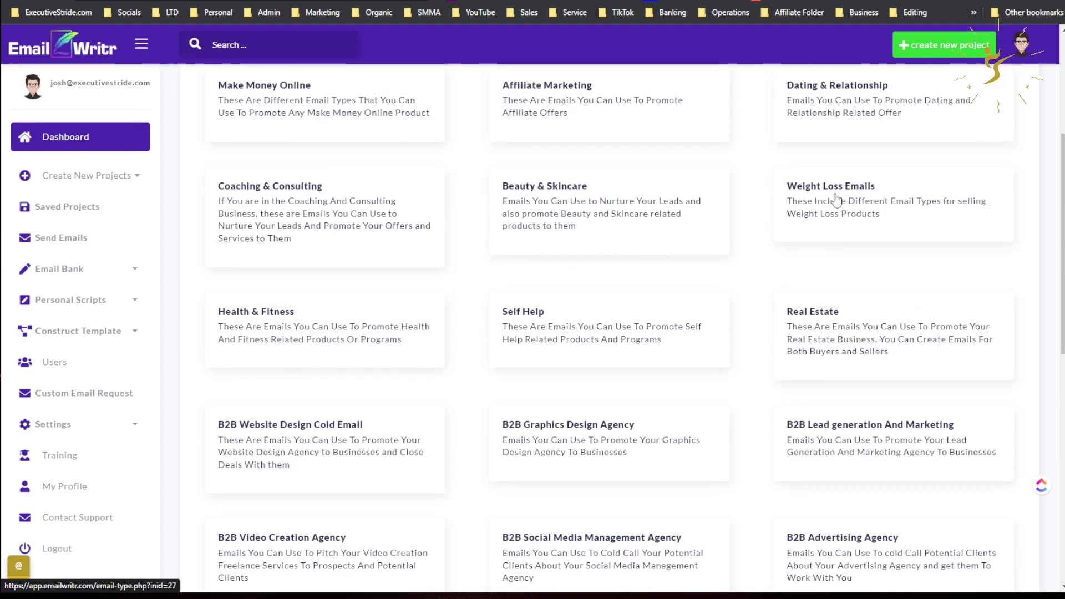
{"action": "scroll", "coordinate": [777, 227], "scroll_direction": "down", "scroll_amount": 1}
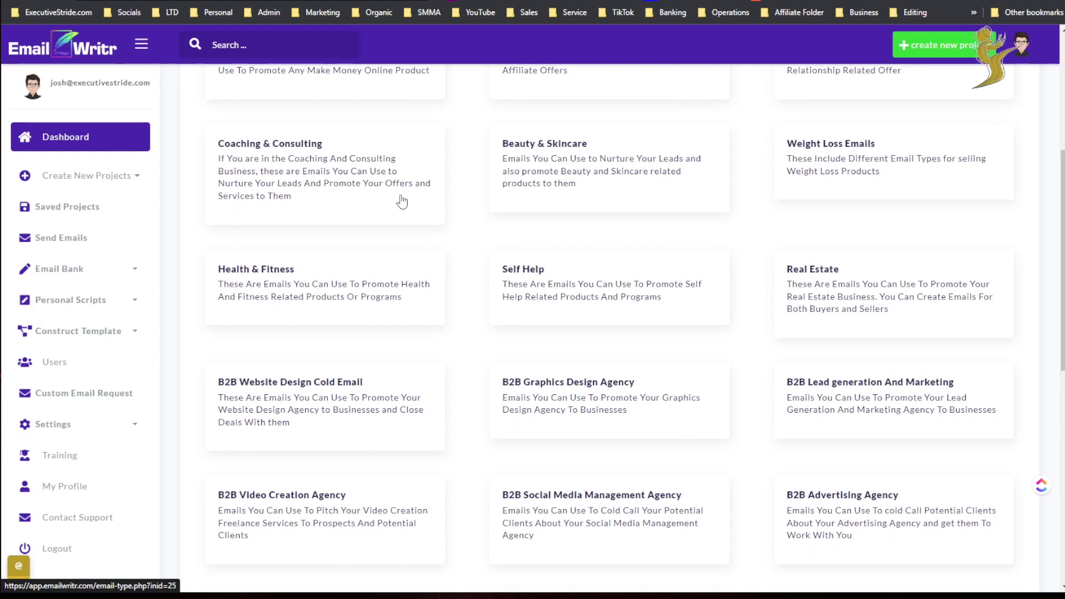
{"action": "scroll", "coordinate": [547, 255], "scroll_direction": "down", "scroll_amount": 10}
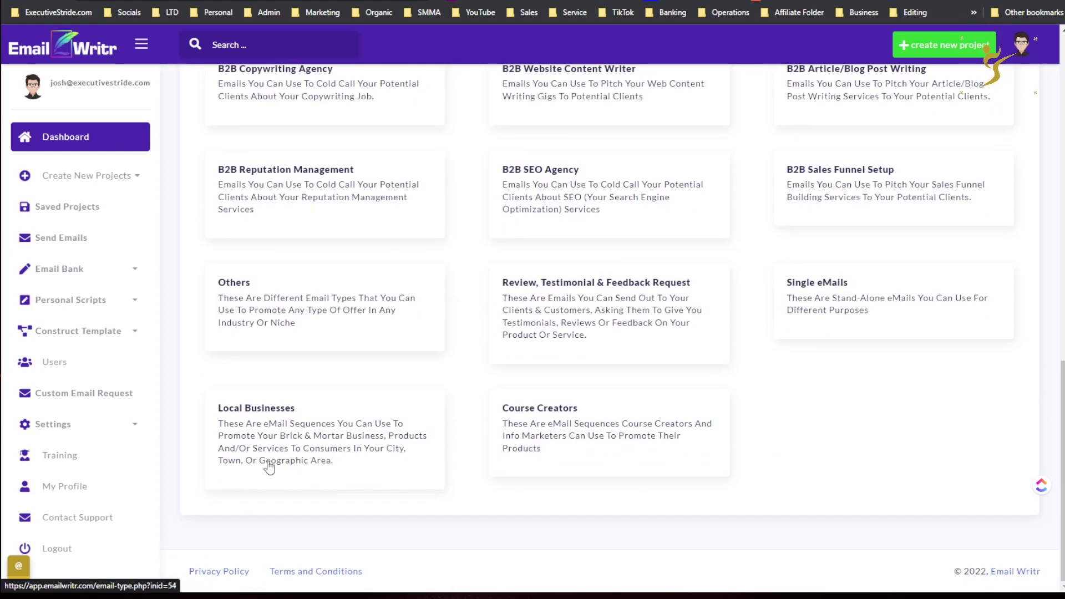
{"action": "scroll", "coordinate": [309, 367], "scroll_direction": "up", "scroll_amount": 2}
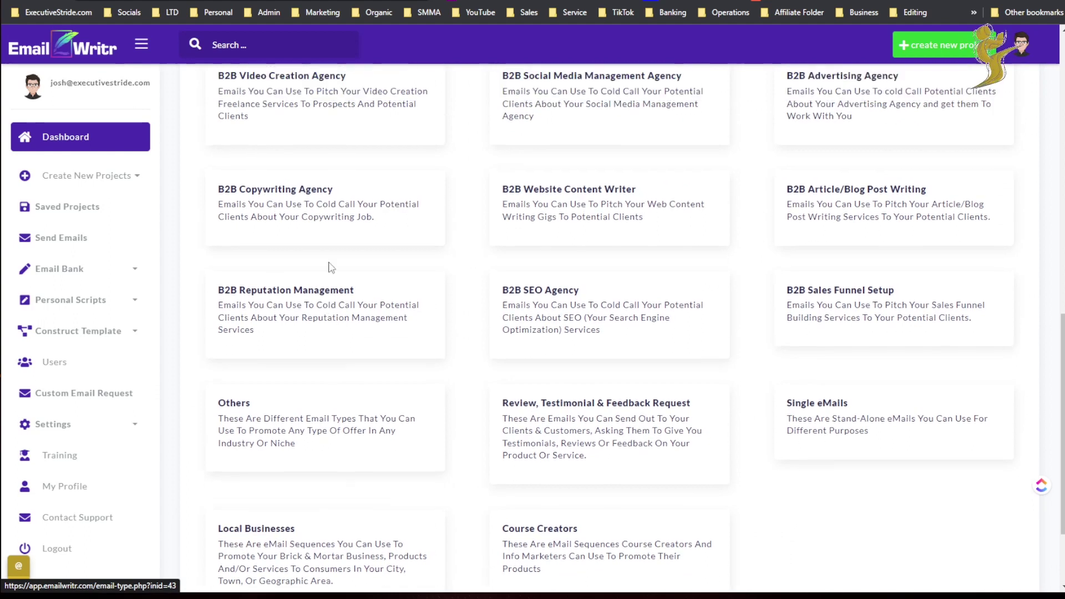
{"action": "scroll", "coordinate": [332, 270], "scroll_direction": "up", "scroll_amount": 2}
{"action": "scroll", "coordinate": [332, 311], "scroll_direction": "up", "scroll_amount": 1}
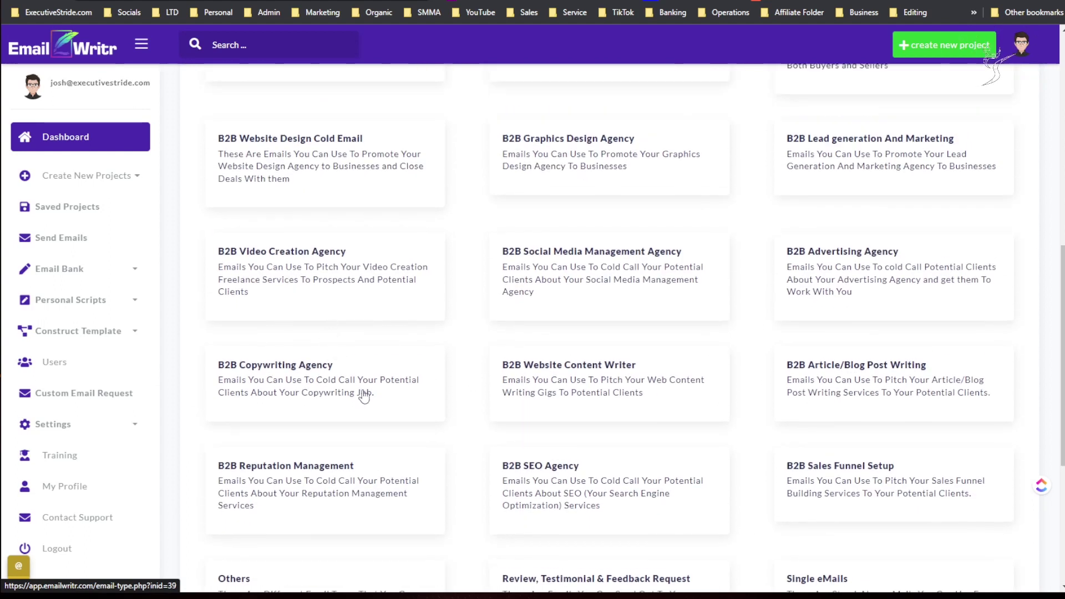
{"action": "scroll", "coordinate": [405, 332], "scroll_direction": "up", "scroll_amount": 6}
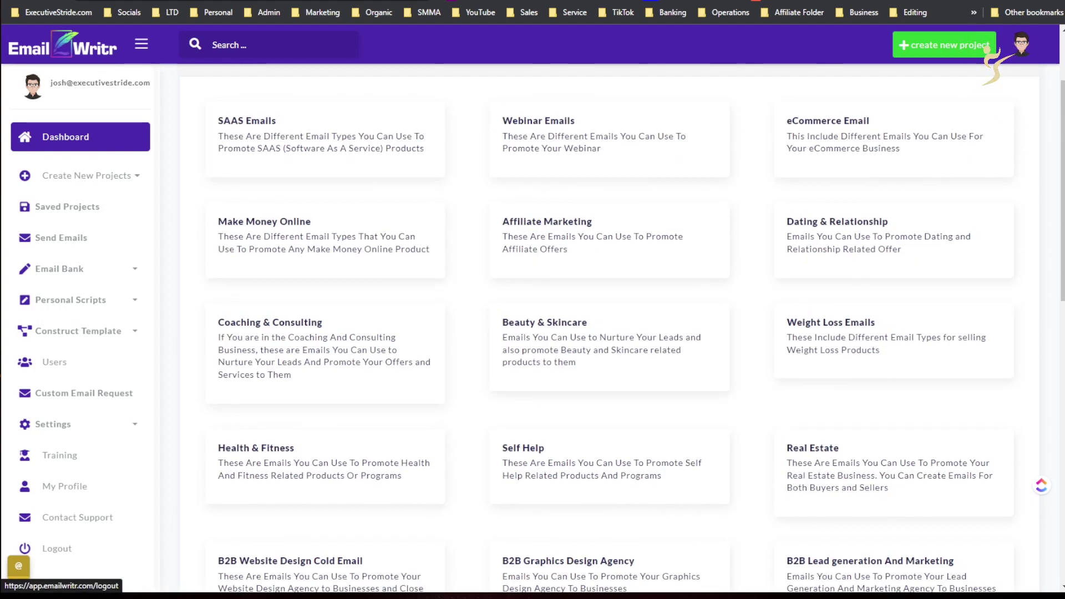
{"action": "scroll", "coordinate": [231, 262], "scroll_direction": "up", "scroll_amount": 2}
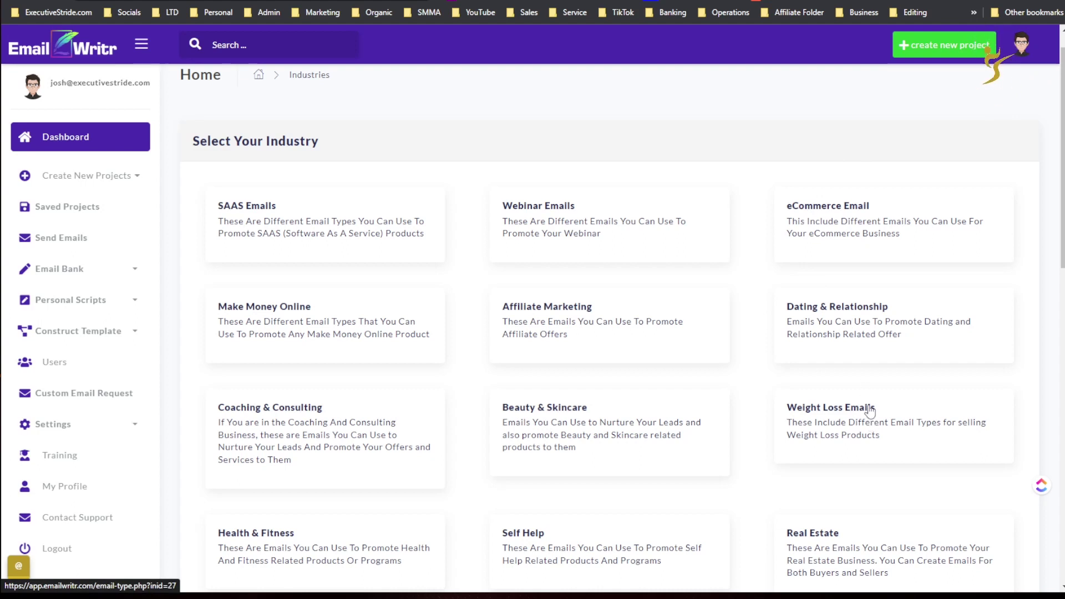
- Open the Weight Loss Emails industry and start a Daily Seinfeld/Story-based email
{"action": "left_click", "coordinate": [542, 366]}
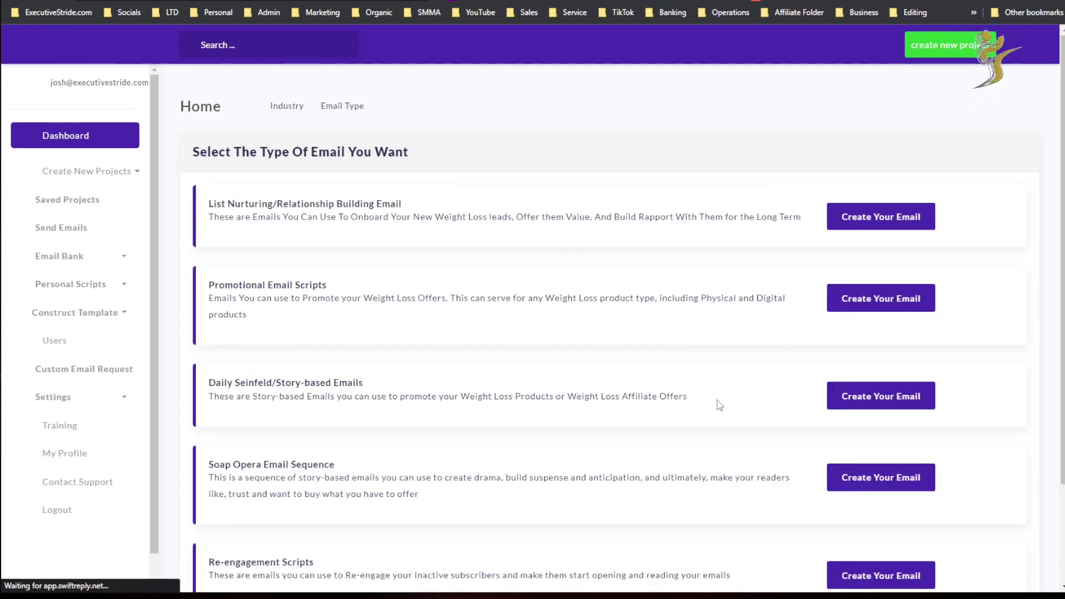
{"action": "scroll", "coordinate": [305, 166], "scroll_direction": "down", "scroll_amount": 1}
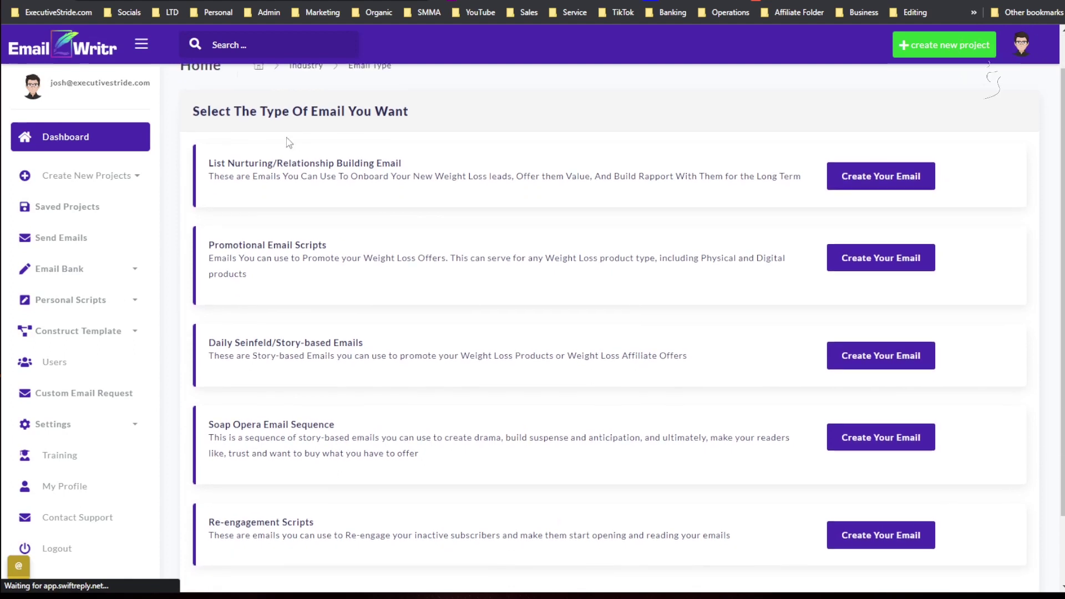
{"action": "scroll", "coordinate": [418, 159], "scroll_direction": "up", "scroll_amount": 1}
{"action": "scroll", "coordinate": [572, 289], "scroll_direction": "down", "scroll_amount": 2}
{"action": "scroll", "coordinate": [573, 290], "scroll_direction": "down", "scroll_amount": 1}
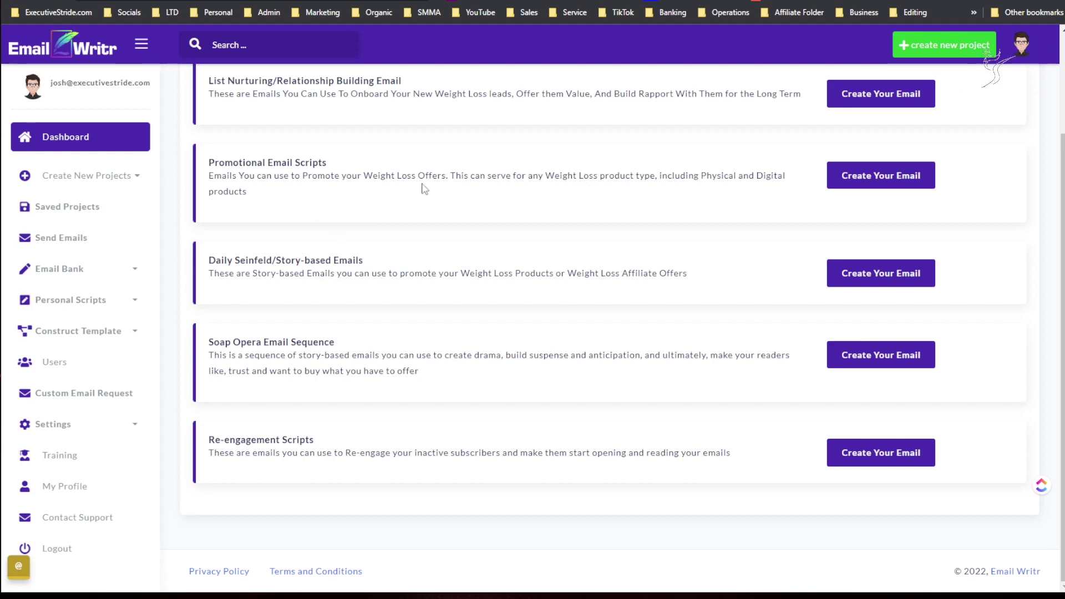
{"action": "scroll", "coordinate": [313, 247], "scroll_direction": "up", "scroll_amount": 3}
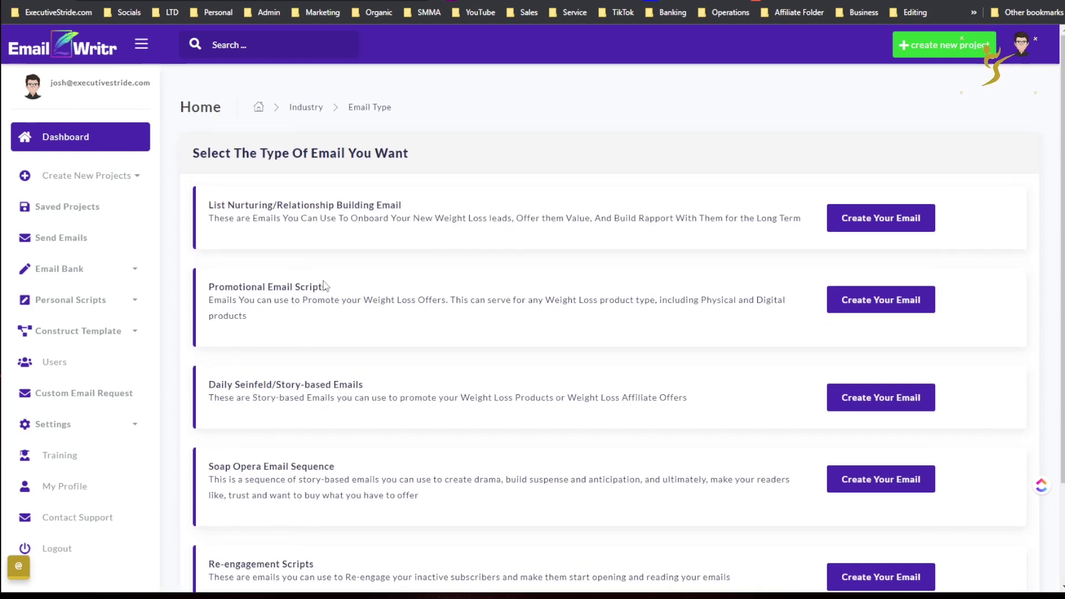
{"action": "left_click", "coordinate": [875, 407]}
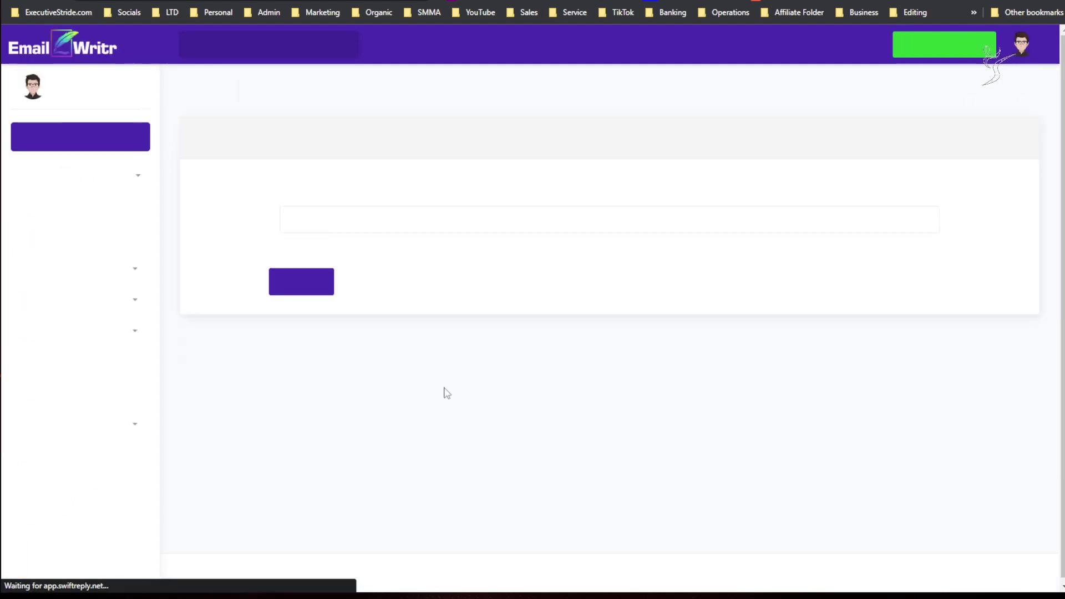
- Name the new project LifetimeBodyByDesign.com and continue
{"action": "left_click", "coordinate": [391, 218]}
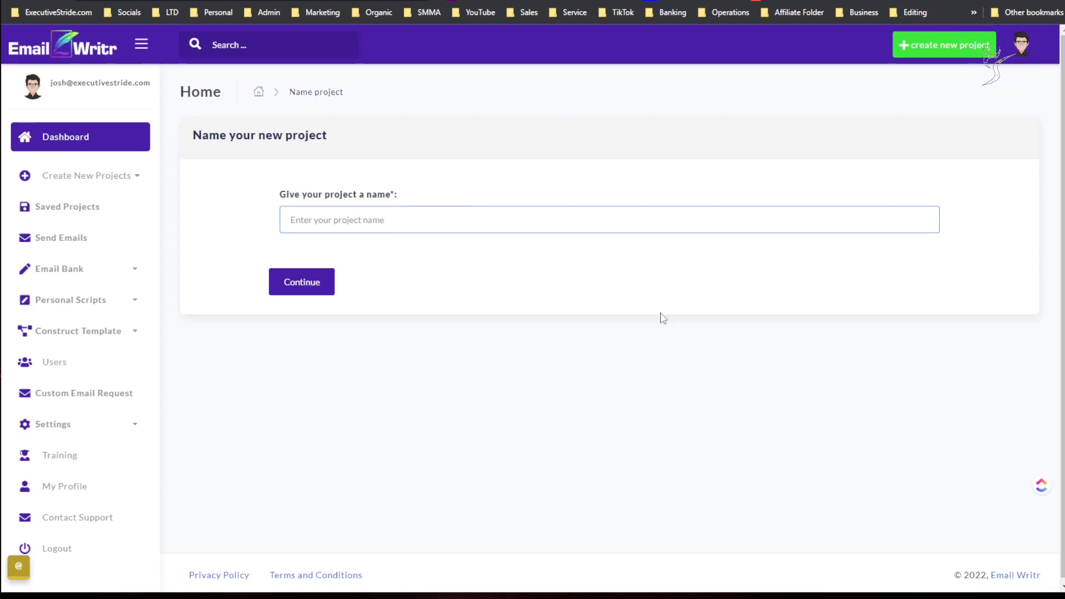
{"action": "type", "text": "Li"}
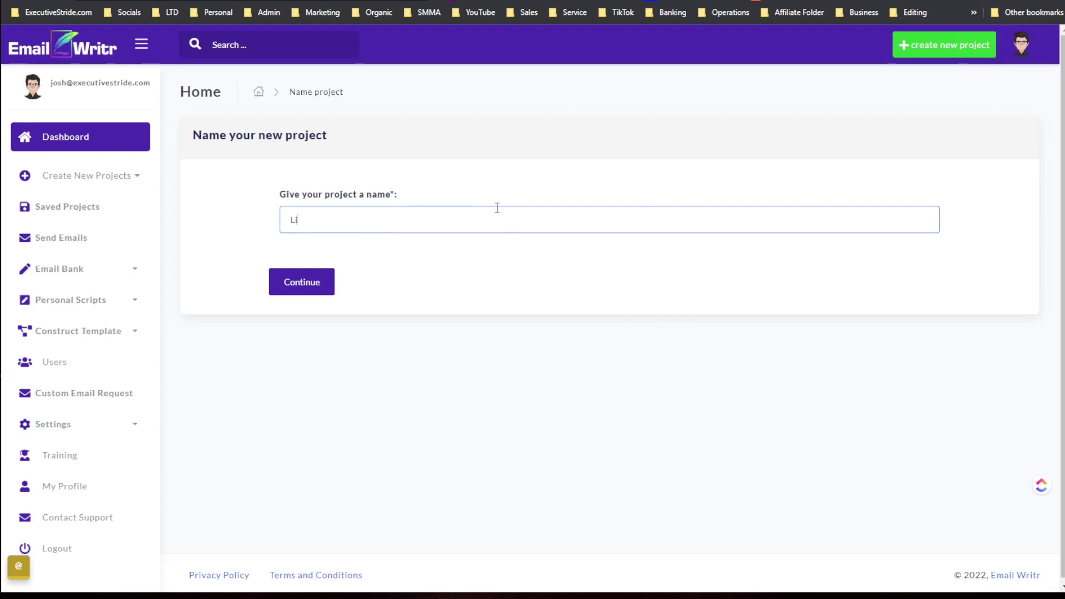
{"action": "type", "text": "fetimeB"}
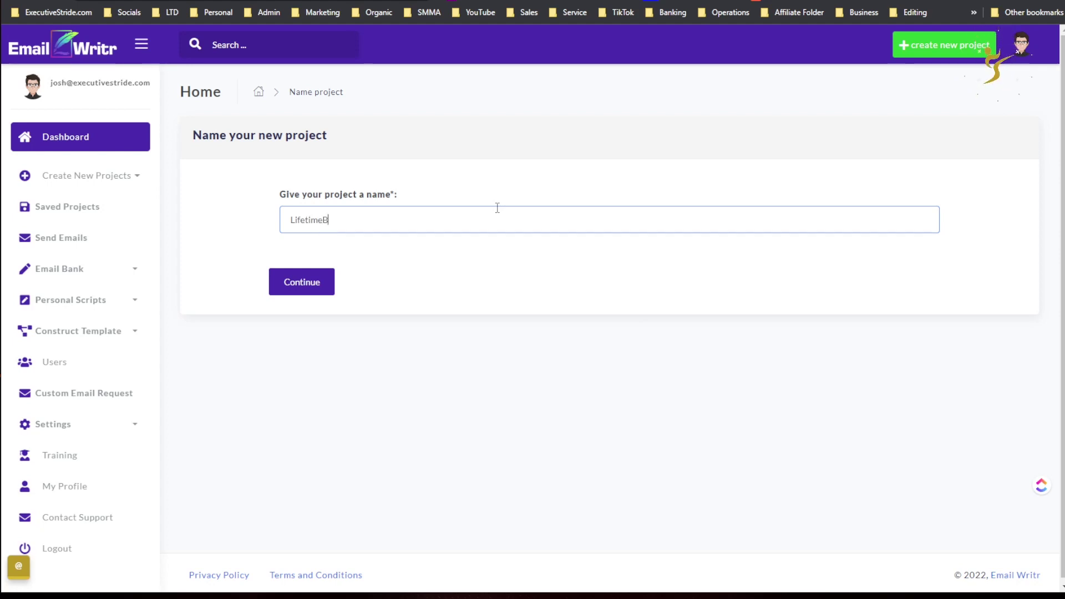
{"action": "type", "text": "odyBy"}
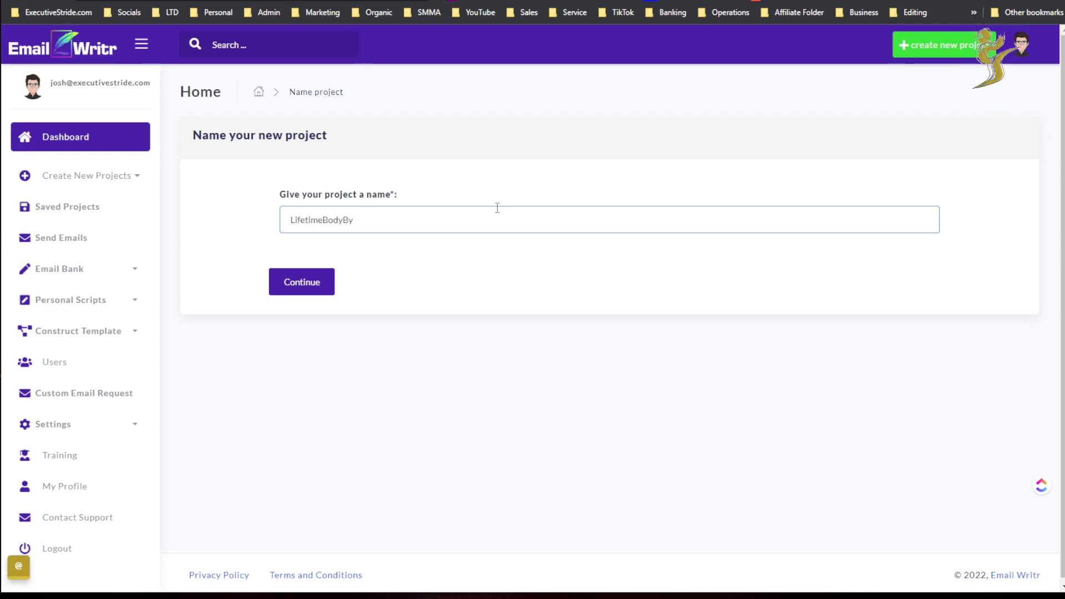
{"action": "type", "text": "Design"}
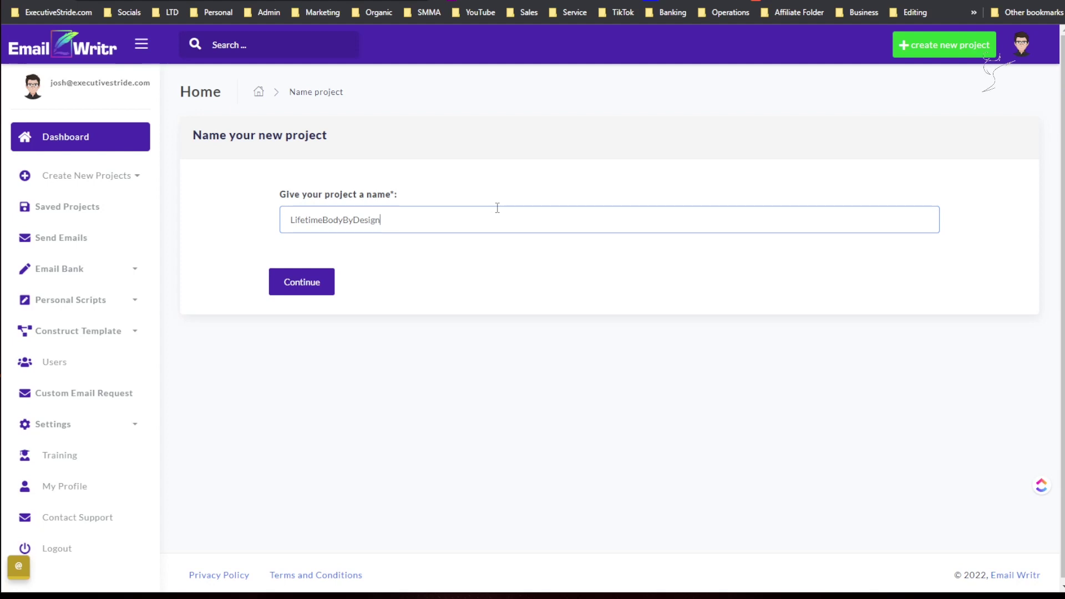
{"action": "type", "text": ".com"}
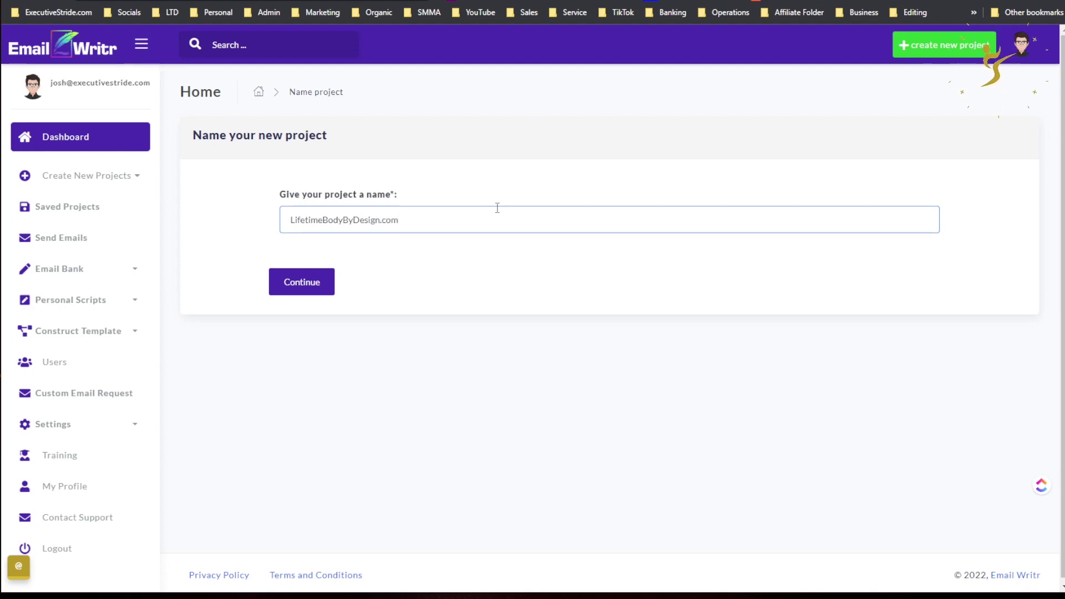
{"action": "left_click", "coordinate": [281, 281]}
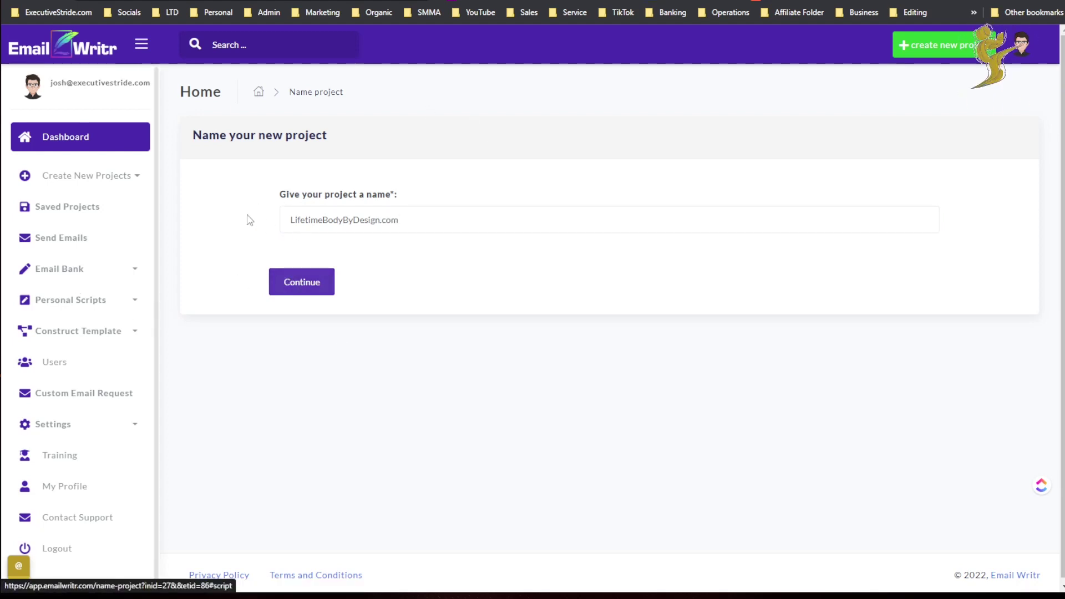
{"action": "left_click", "coordinate": [337, 266]}
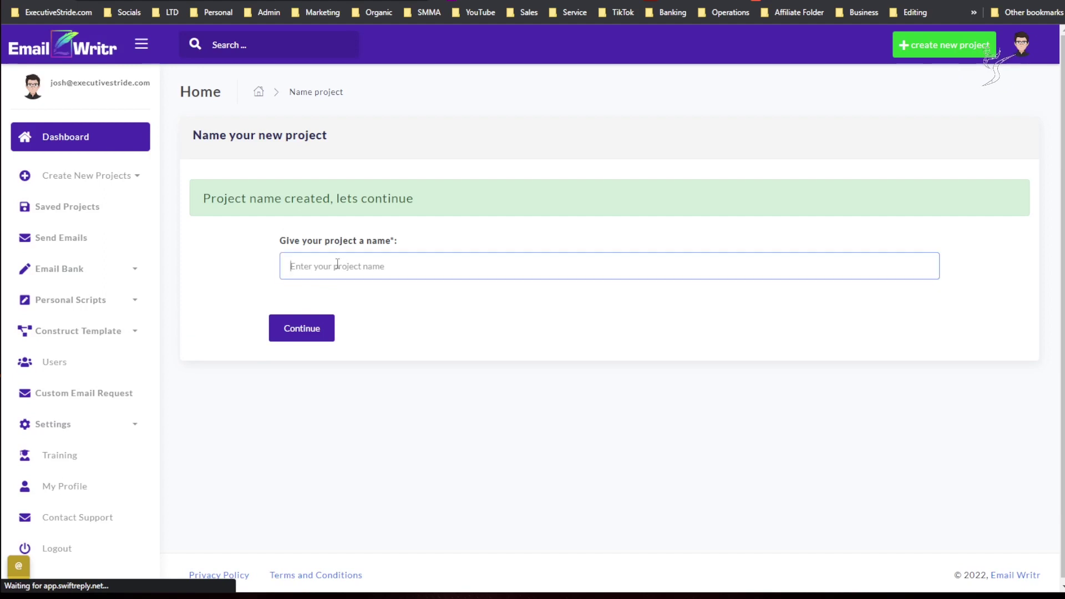
- Enter the sender's name and the product name 'Lifetime Body By Design'
{"action": "left_click_drag", "start_coordinate": [275, 205], "coordinate": [305, 200]}
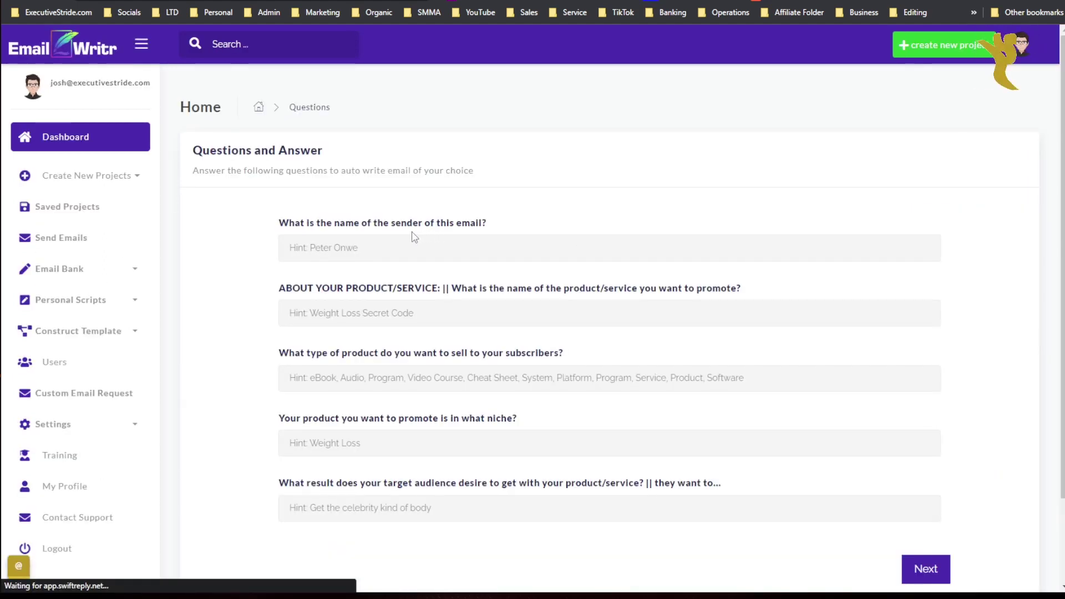
{"action": "scroll", "coordinate": [381, 238], "scroll_direction": "down", "scroll_amount": 1}
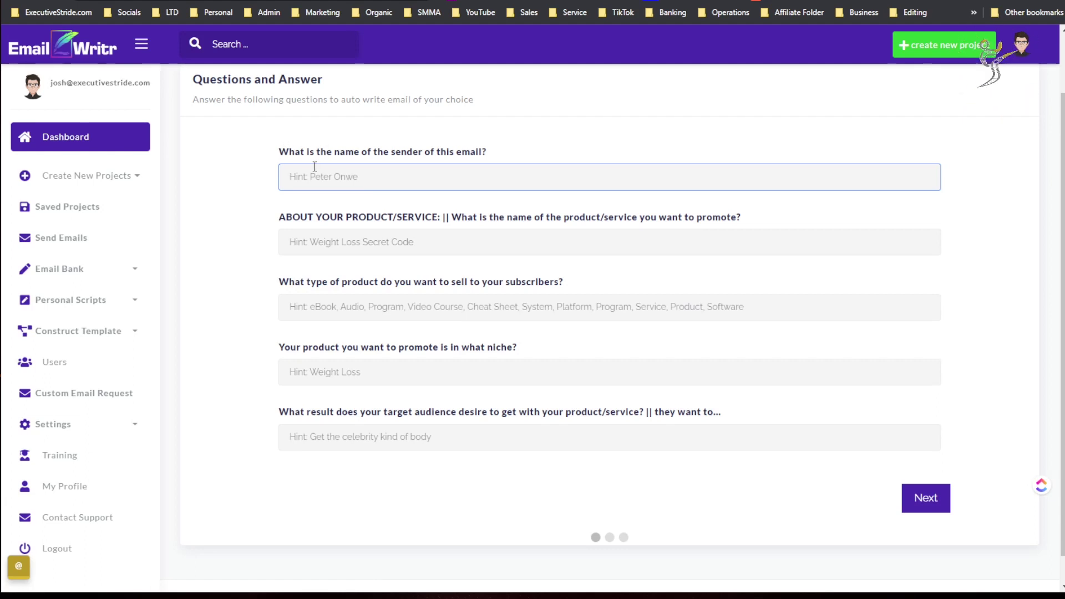
{"action": "type", "text": "Carol"}
{"action": "key", "text": "Tab"}
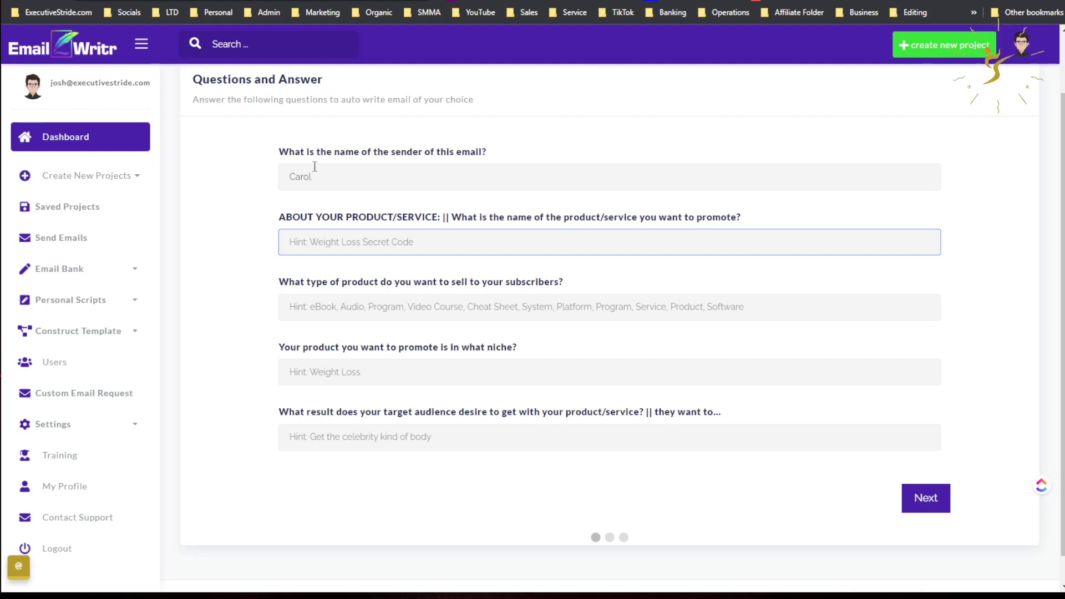
{"action": "type", "text": "Life"}
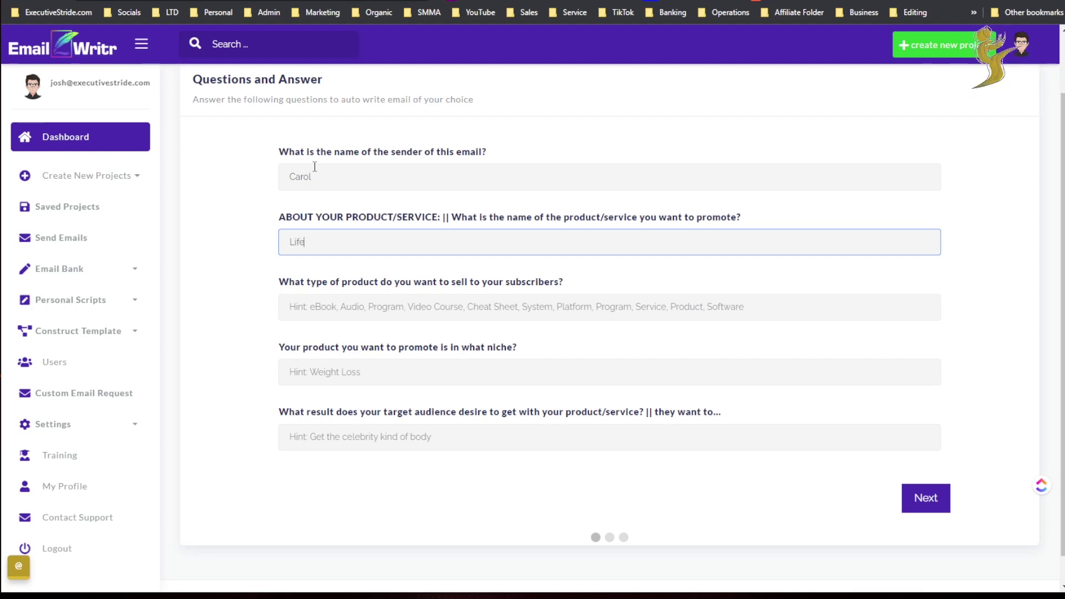
{"action": "type", "text": "it"}
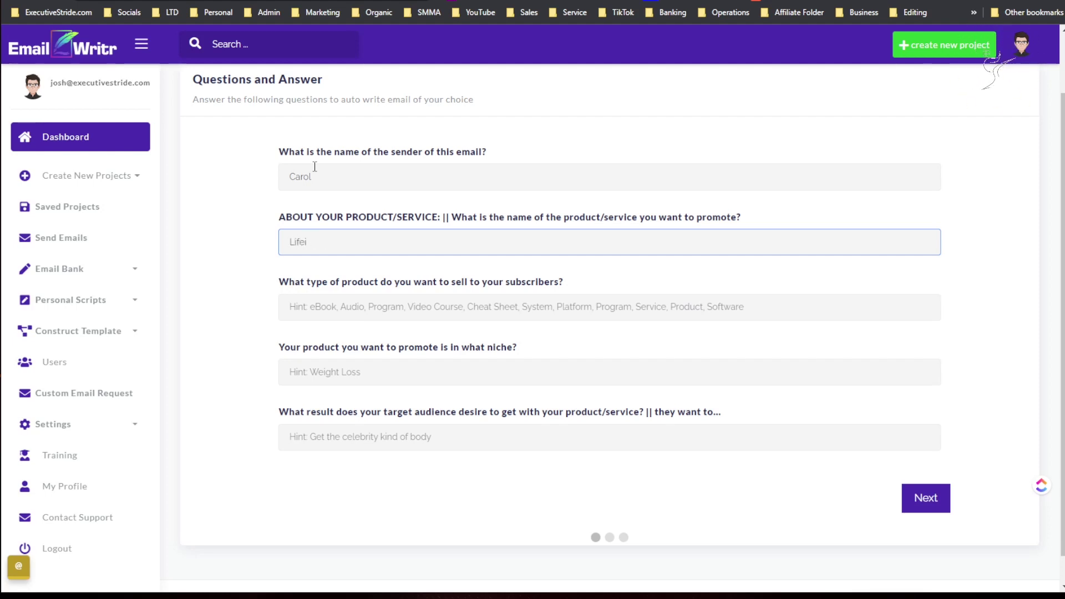
{"action": "key", "text": "BackSpace"}
{"action": "key", "text": "BackSpace"}
{"action": "key", "text": "BackSpace"}
{"action": "key", "text": "BackSpace"}
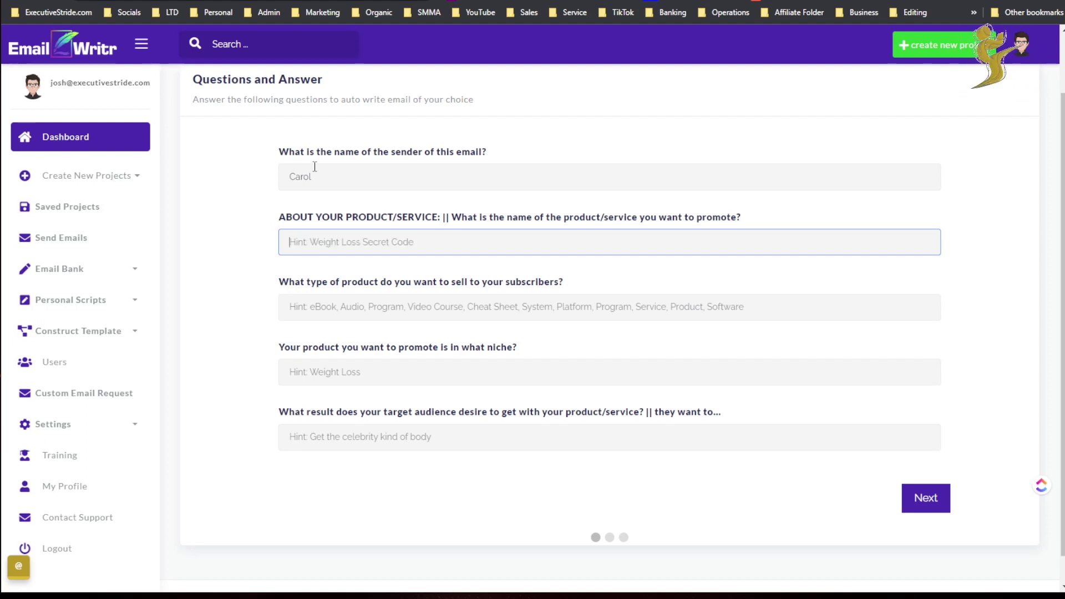
{"action": "type", "text": "Life"}
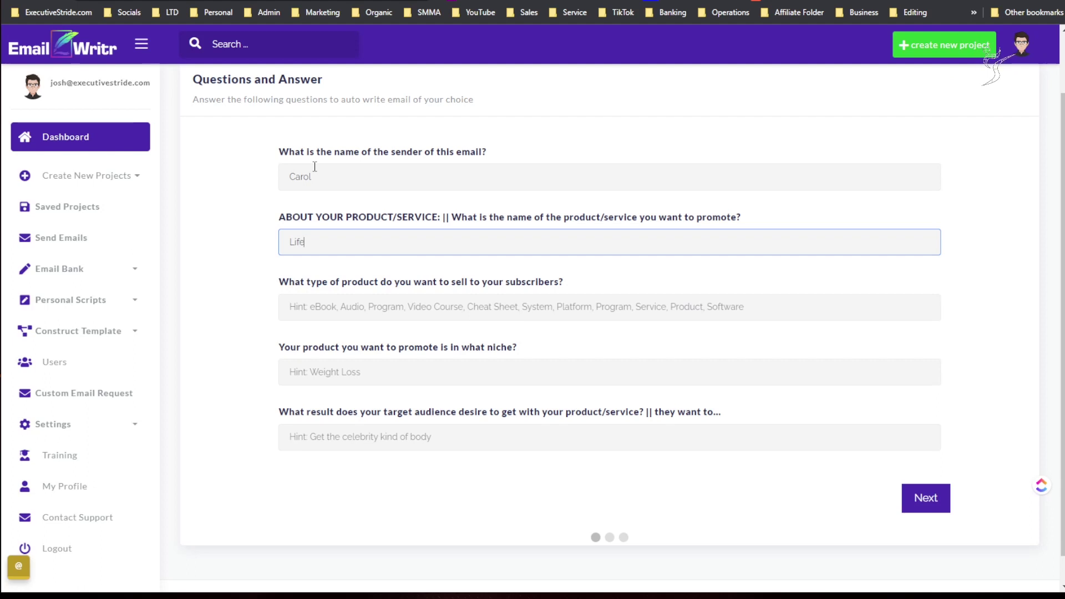
{"action": "type", "text": "timeBo"}
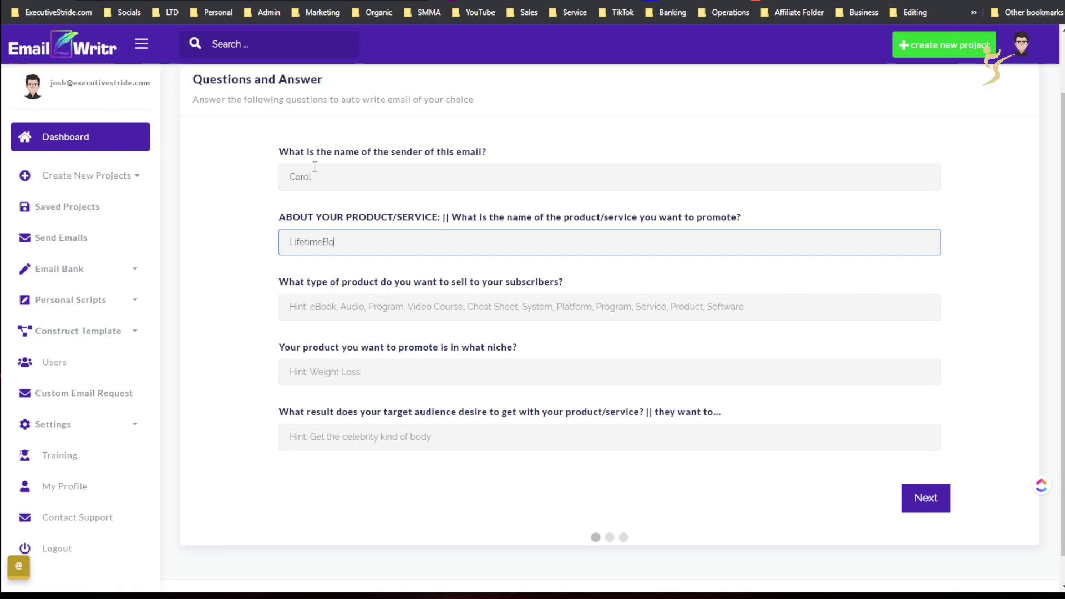
{"action": "type", "text": "dyBy"}
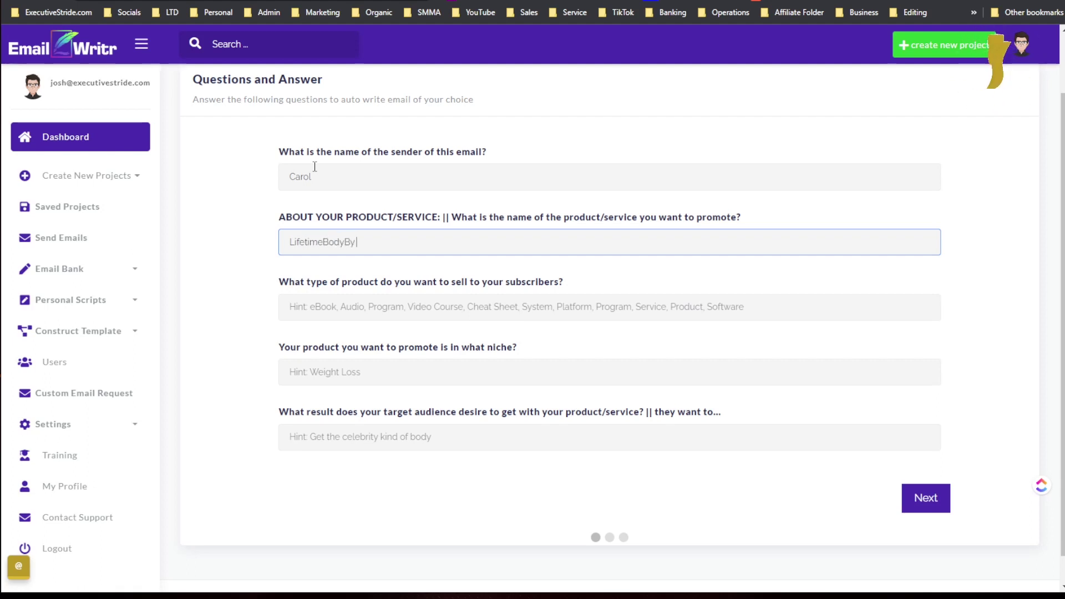
{"action": "type", "text": "Design"}
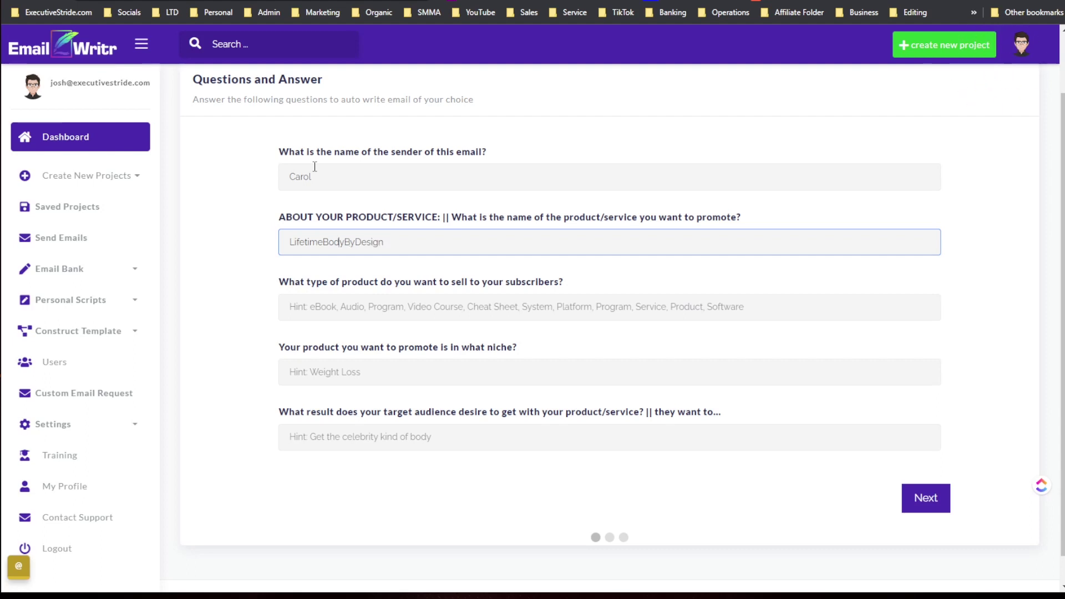
{"action": "key", "text": "Left"}
{"action": "key", "text": "Left"}
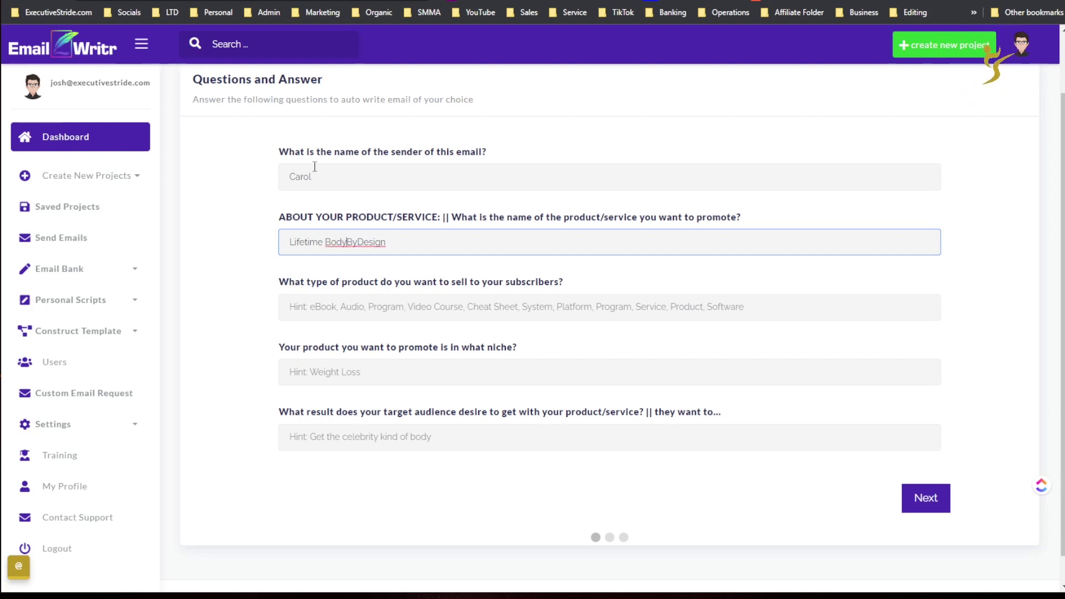
{"action": "key", "text": "Right"}
{"action": "key", "text": "Right"}
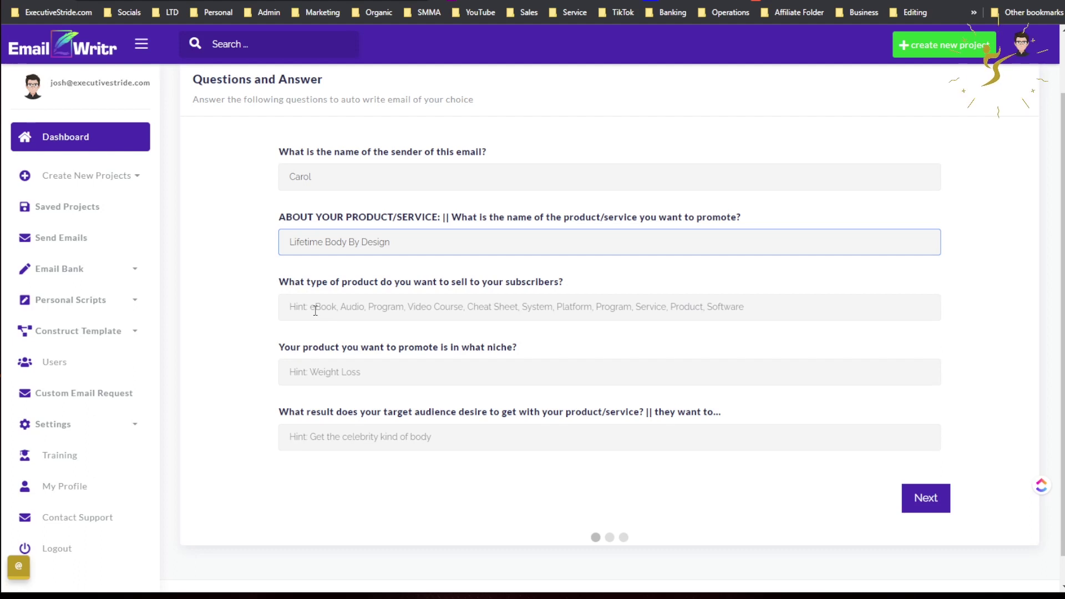
- Answer the product type as 'ebook' and the niche as 'health and wellness'
{"action": "left_click", "coordinate": [424, 317]}
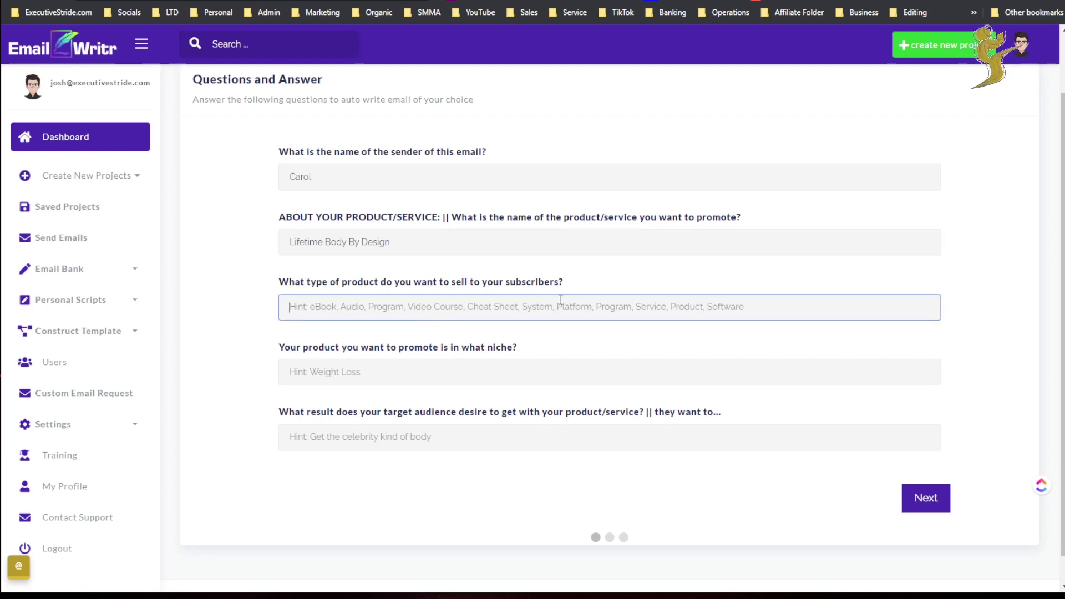
{"action": "type", "text": "e"}
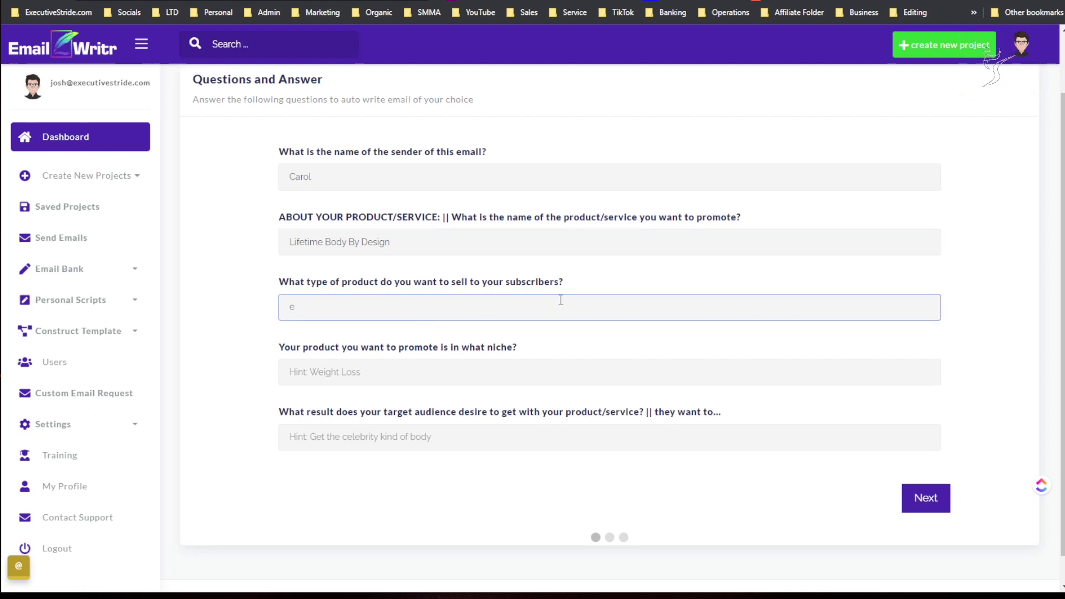
{"action": "type", "text": "book"}
{"action": "key", "text": "Tab"}
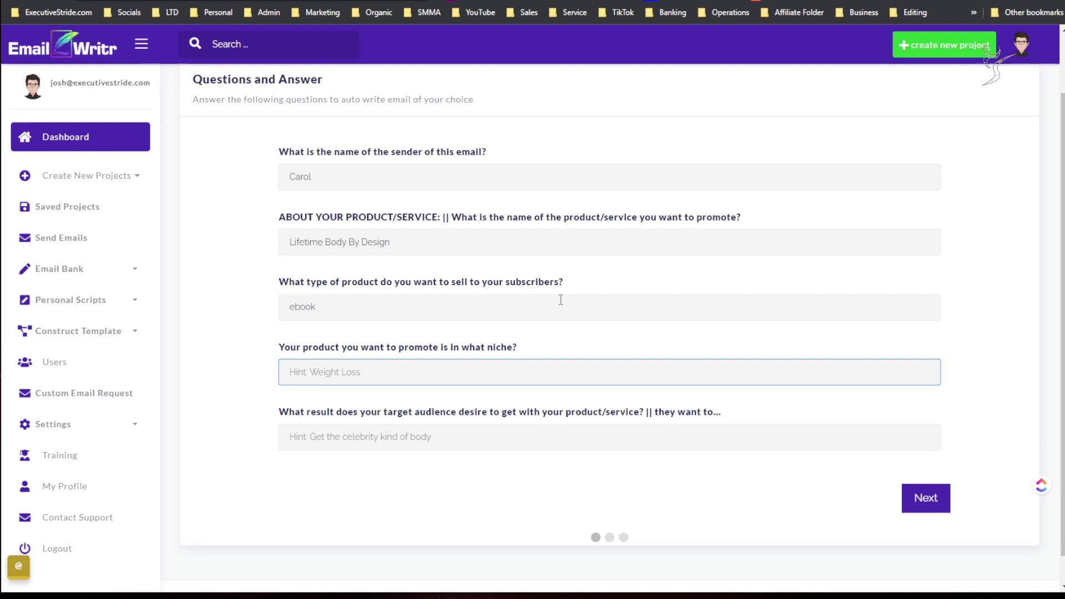
{"action": "type", "text": "health a"}
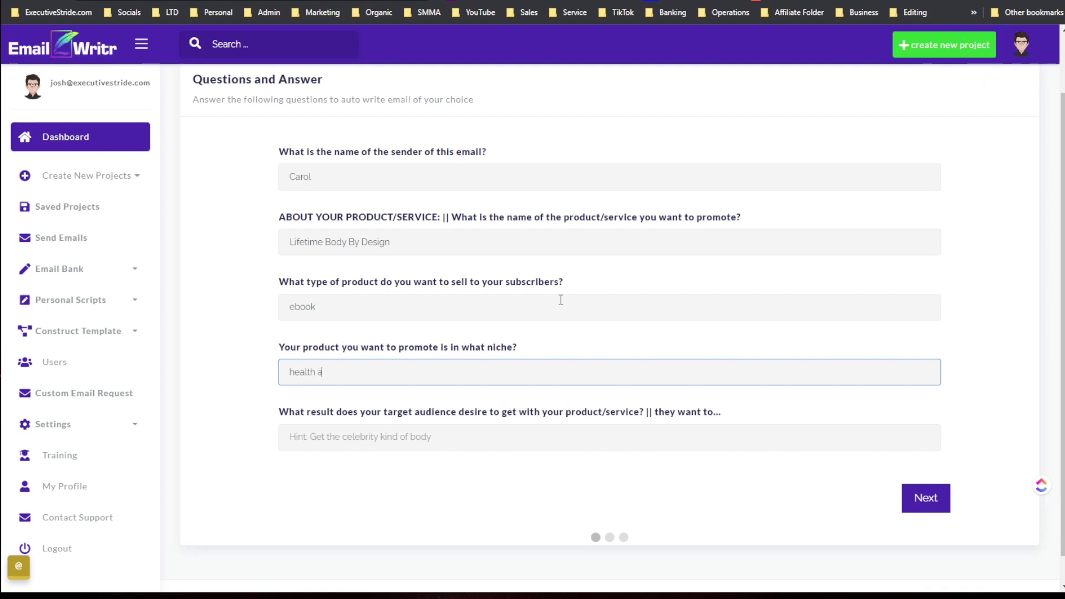
{"action": "type", "text": "nd wellness"}
- Enter the desired result 'get the body of their dreams and optimize their health', fixing the spelling, and go to the next page
{"action": "key", "text": "Tab"}
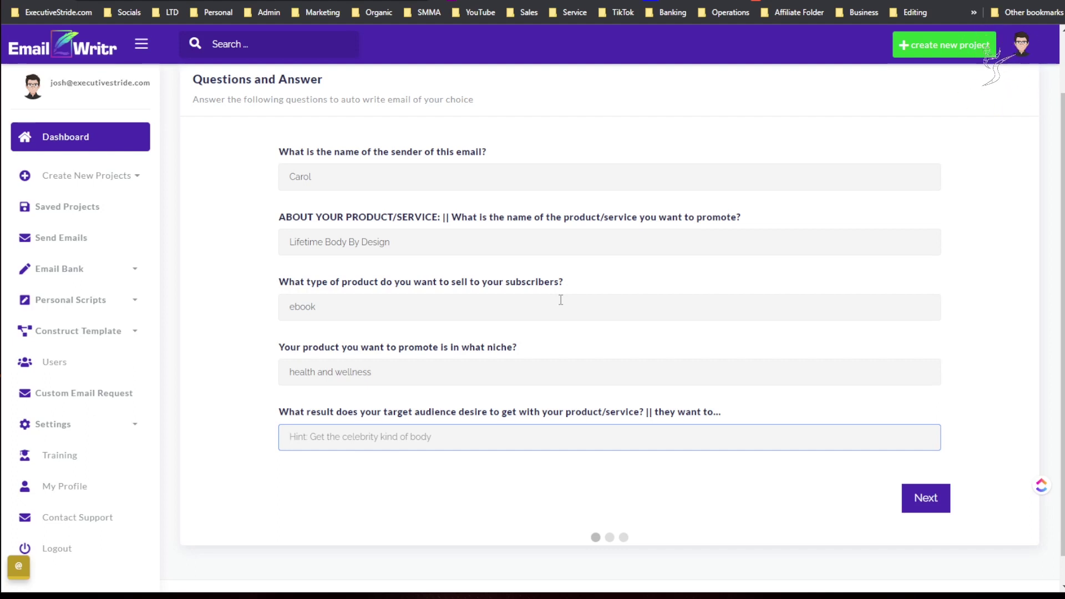
{"action": "type", "text": "g"}
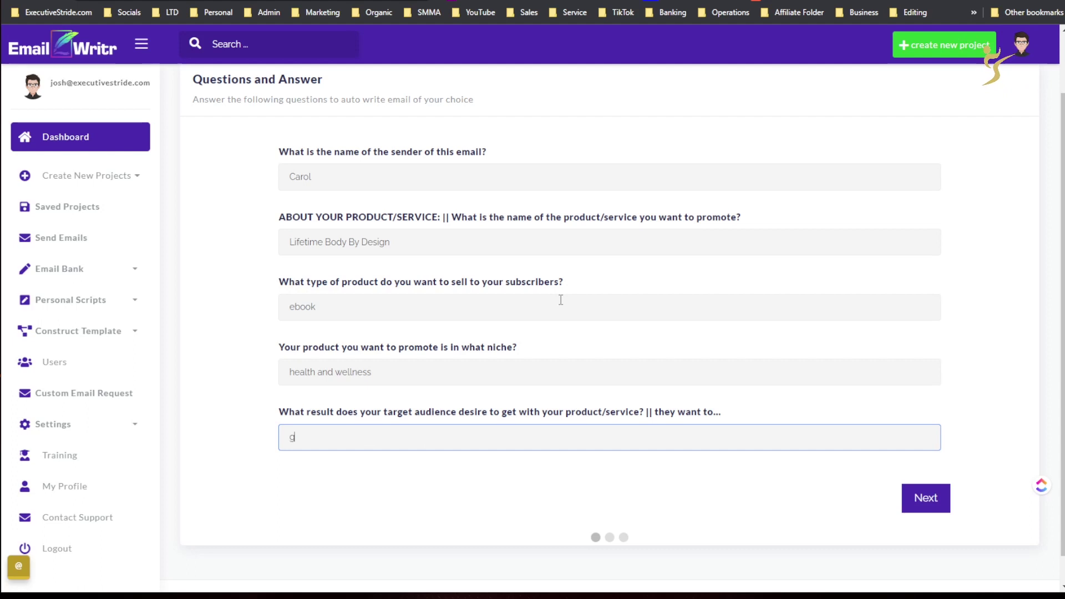
{"action": "type", "text": "et the body"}
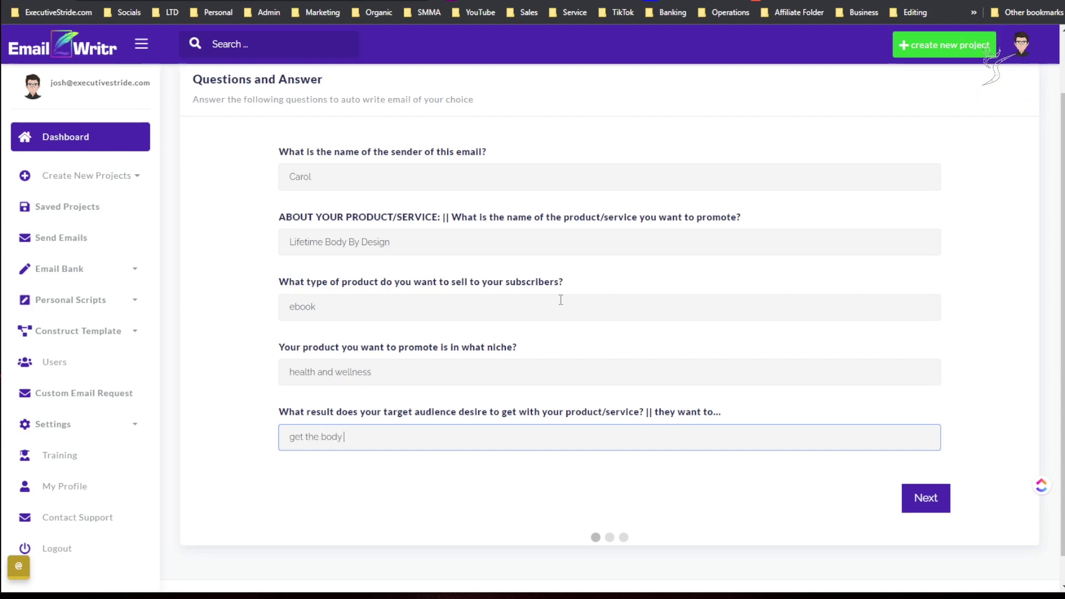
{"action": "type", "text": " of the"}
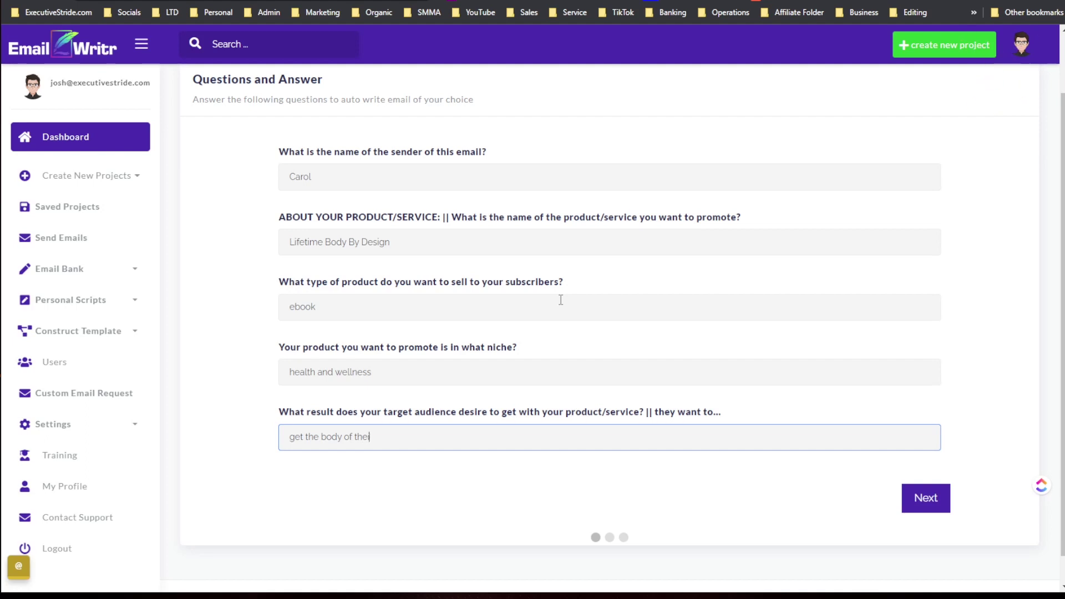
{"action": "type", "text": "ir dreams"}
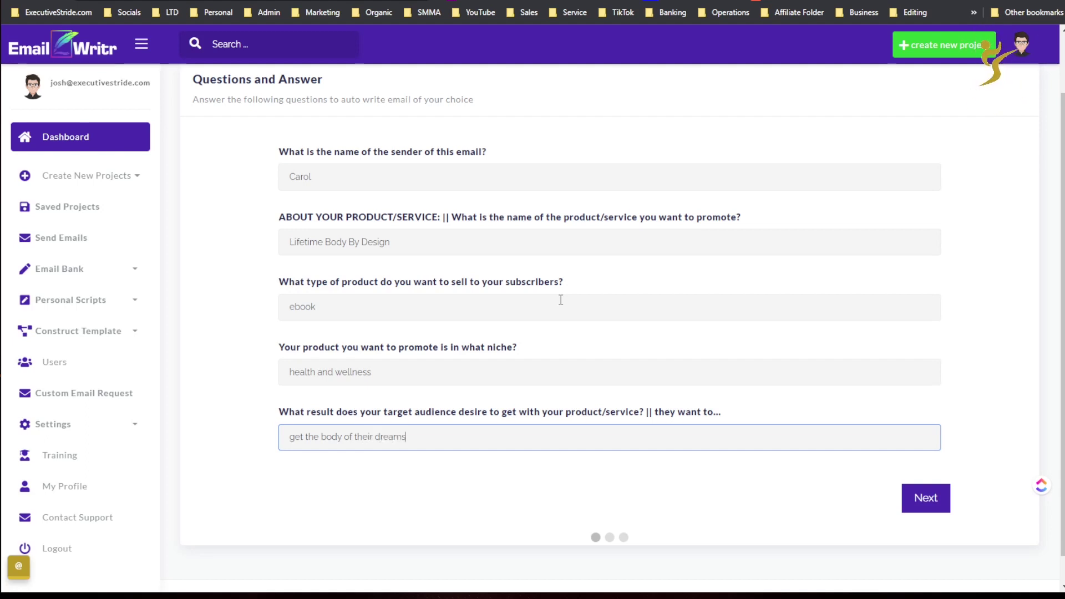
{"action": "type", "text": " and optm"}
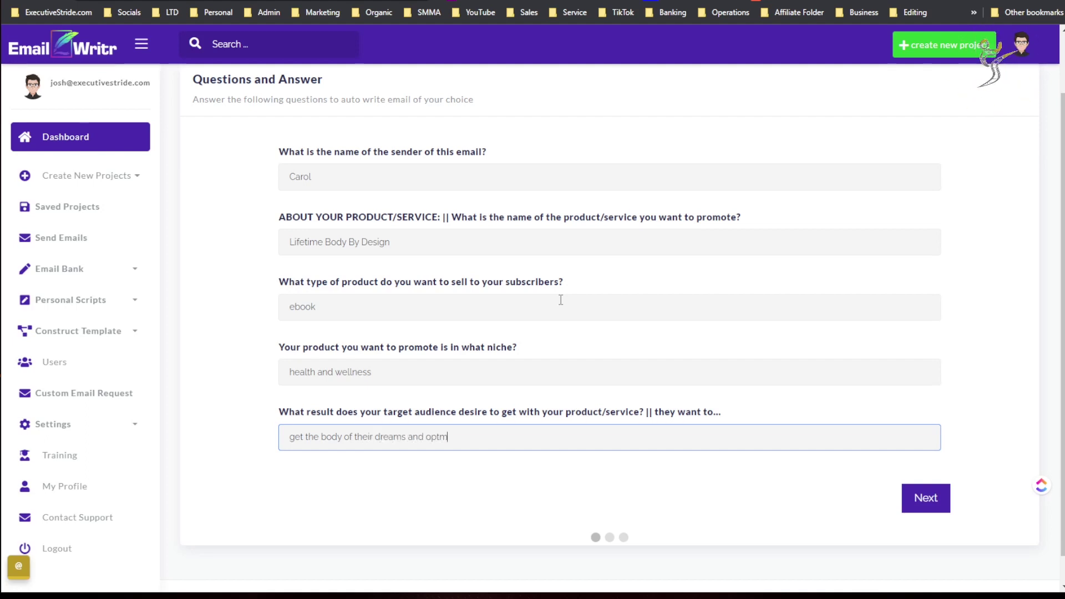
{"action": "type", "text": "ize thei"}
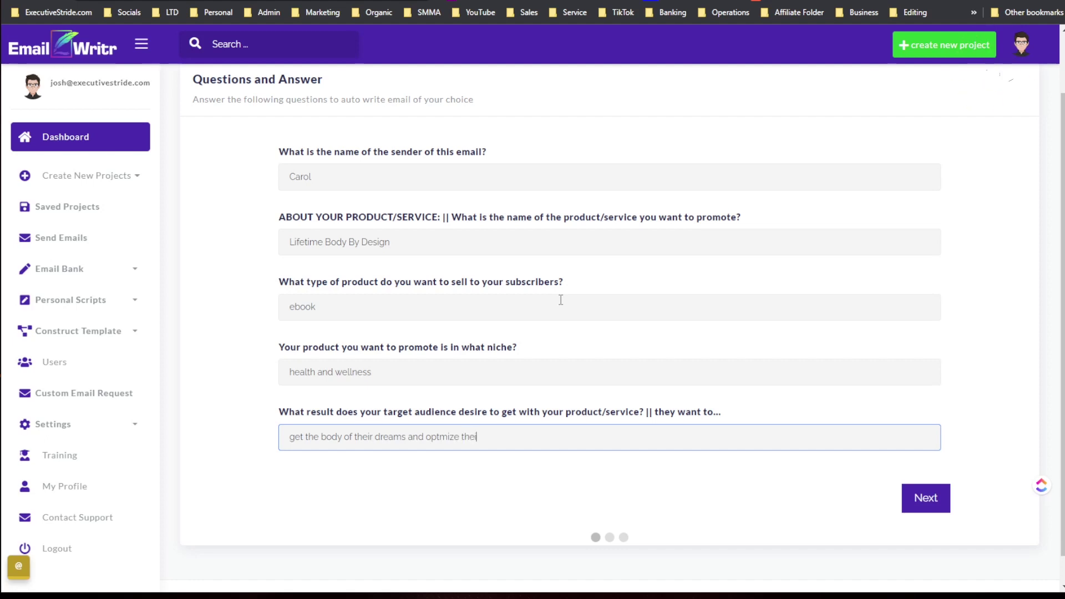
{"action": "type", "text": "r health"}
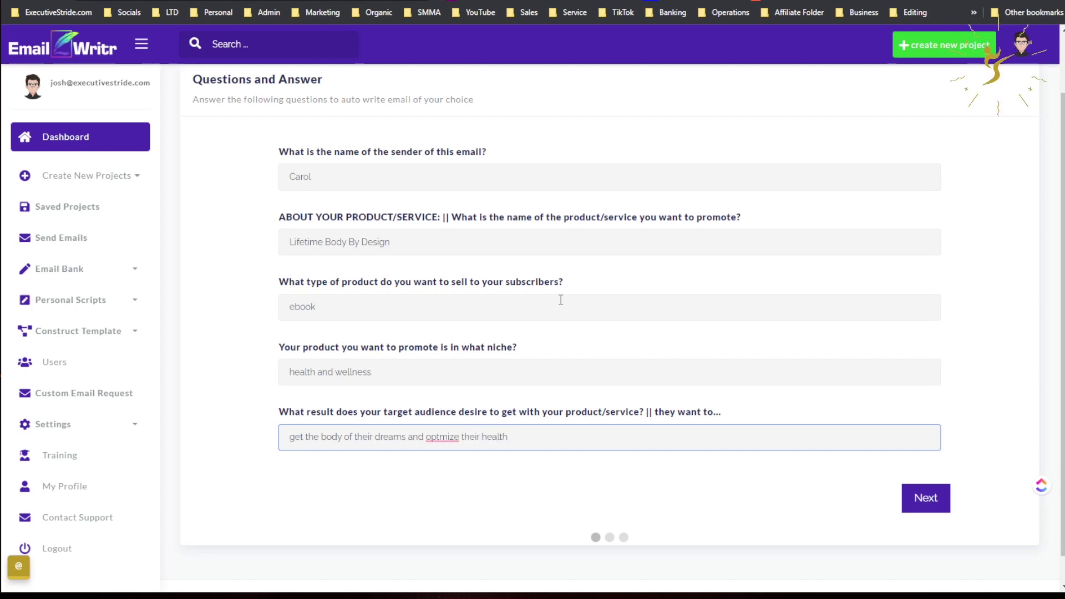
{"action": "right_click", "coordinate": [437, 438]}
{"action": "left_click", "coordinate": [482, 1]}
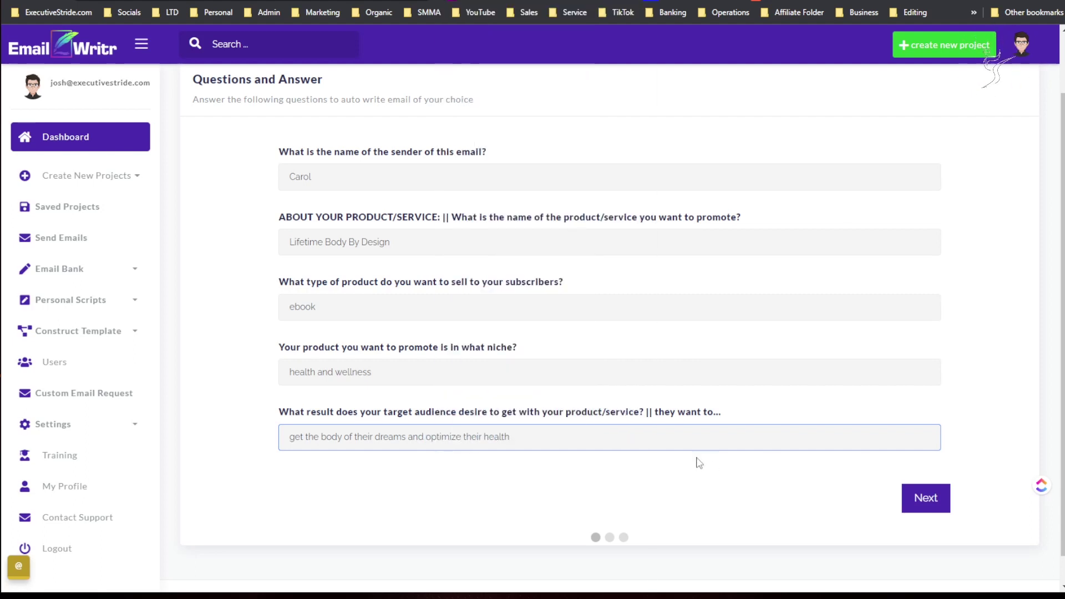
{"action": "left_click", "coordinate": [922, 500]}
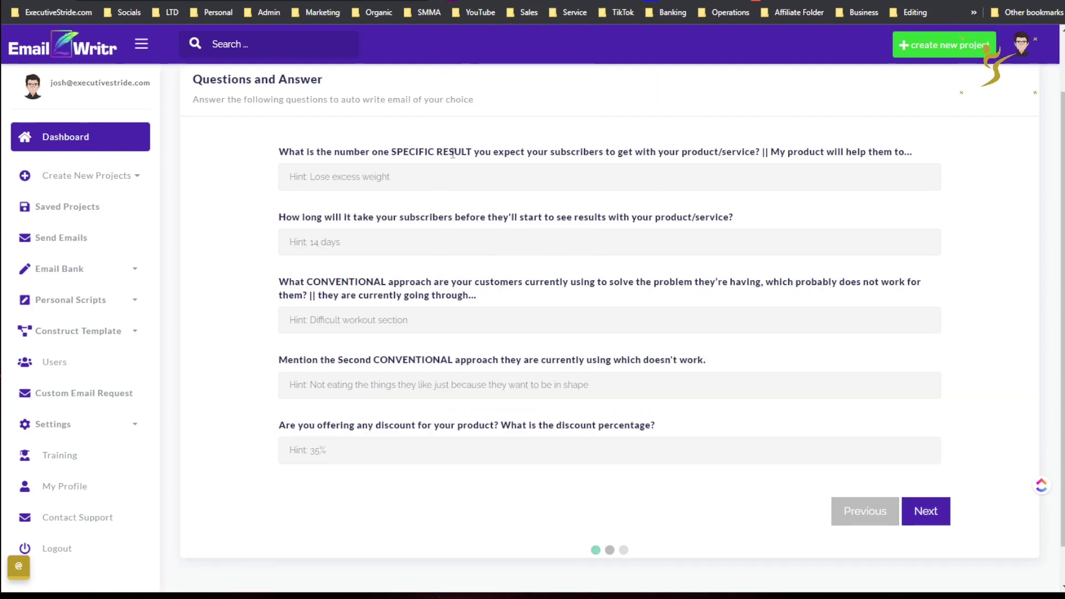
- Answer the specific result as 'lose excess weight' and the timeline as '14 days'
{"action": "left_click_drag", "start_coordinate": [404, 151], "coordinate": [584, 168]}
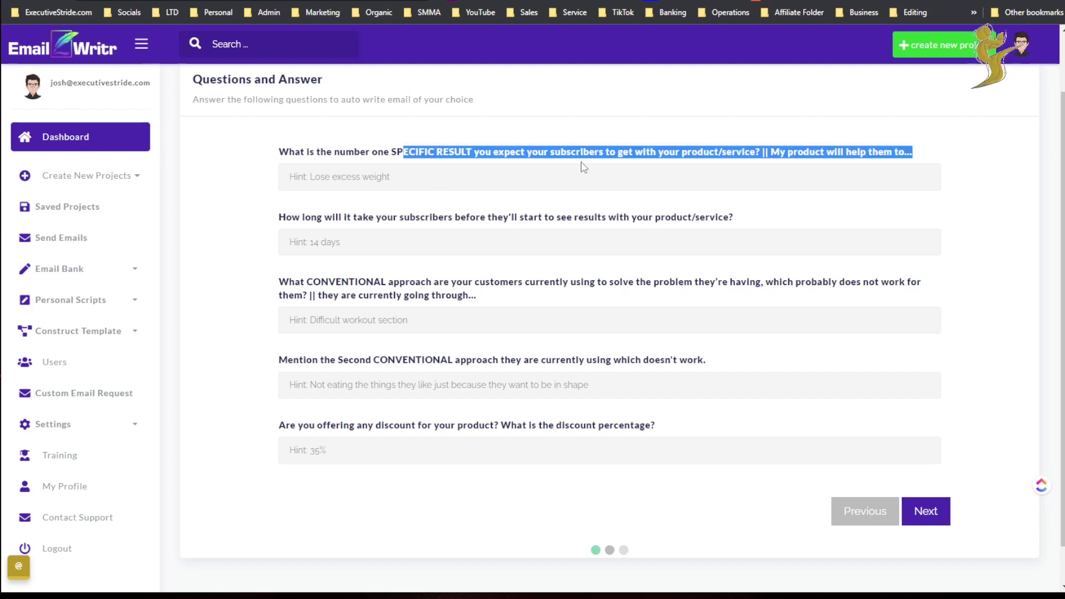
{"action": "left_click", "coordinate": [584, 170]}
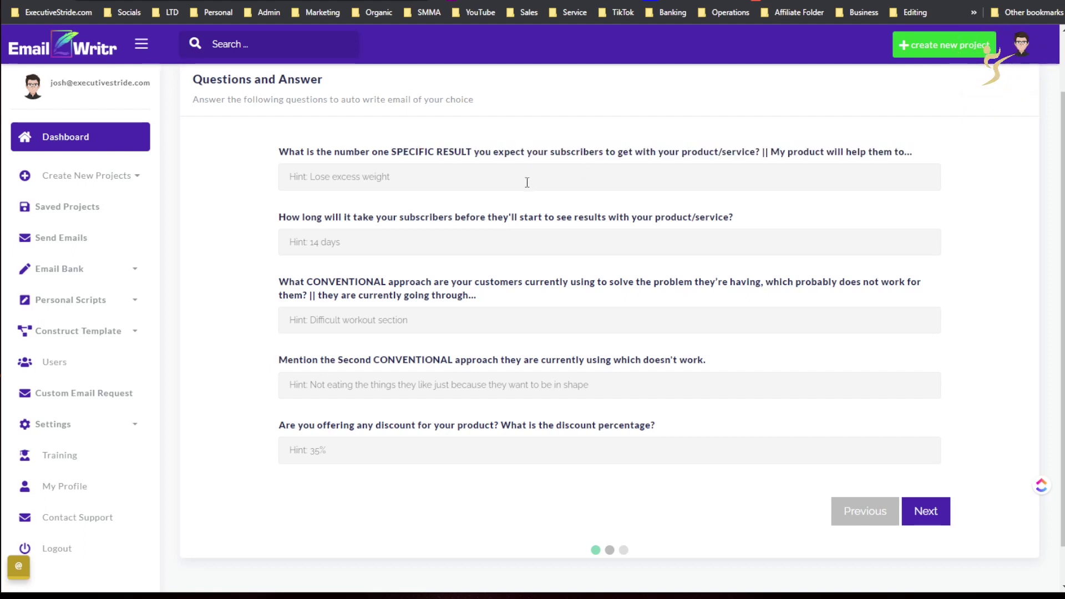
{"action": "left_click", "coordinate": [315, 177]}
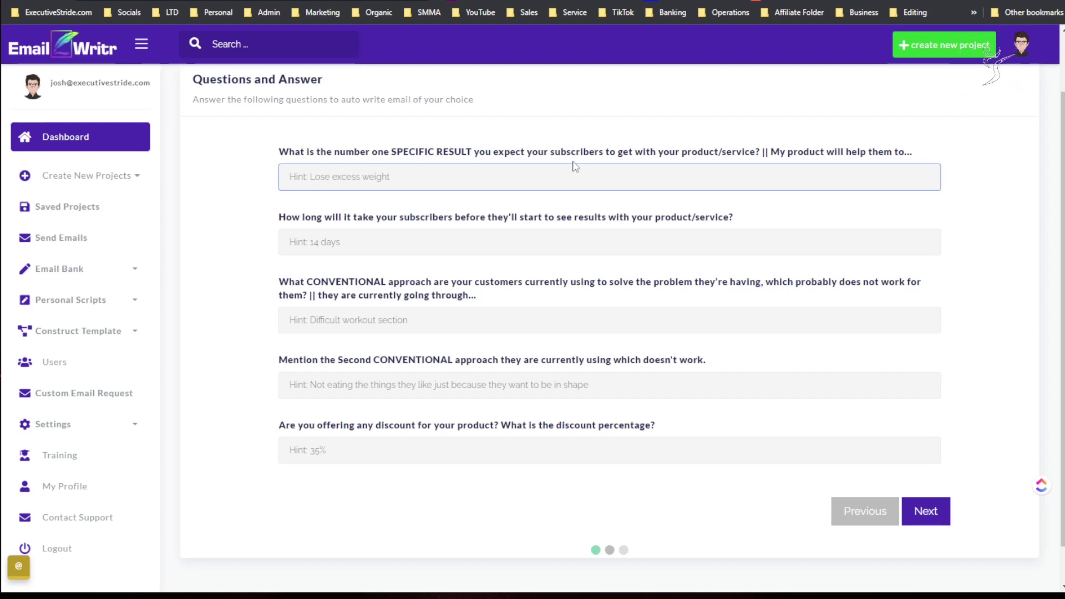
{"action": "key", "text": "BackSpace"}
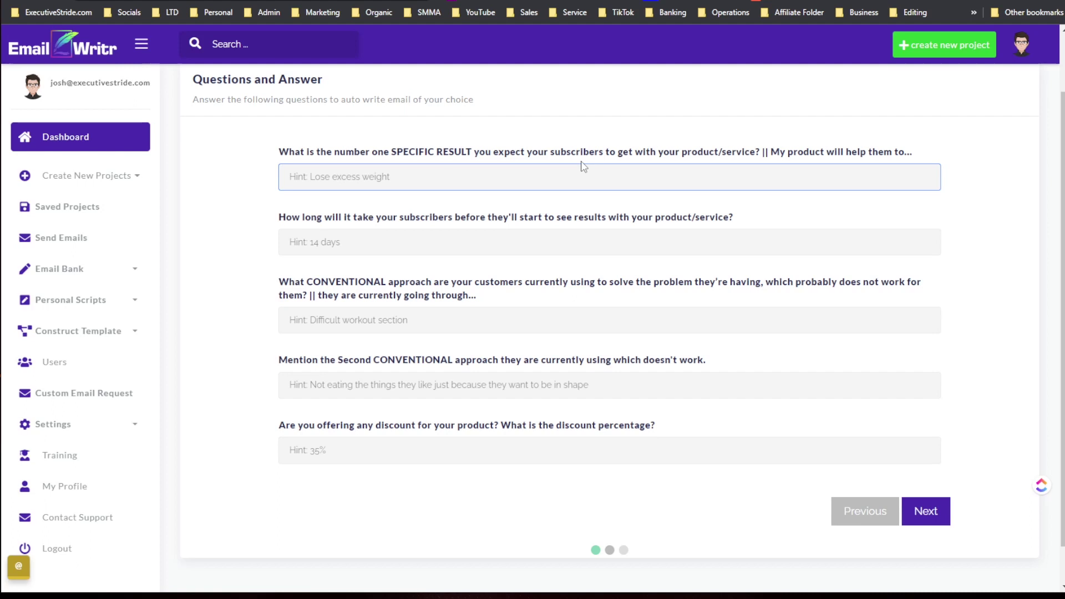
{"action": "type", "text": "lose"}
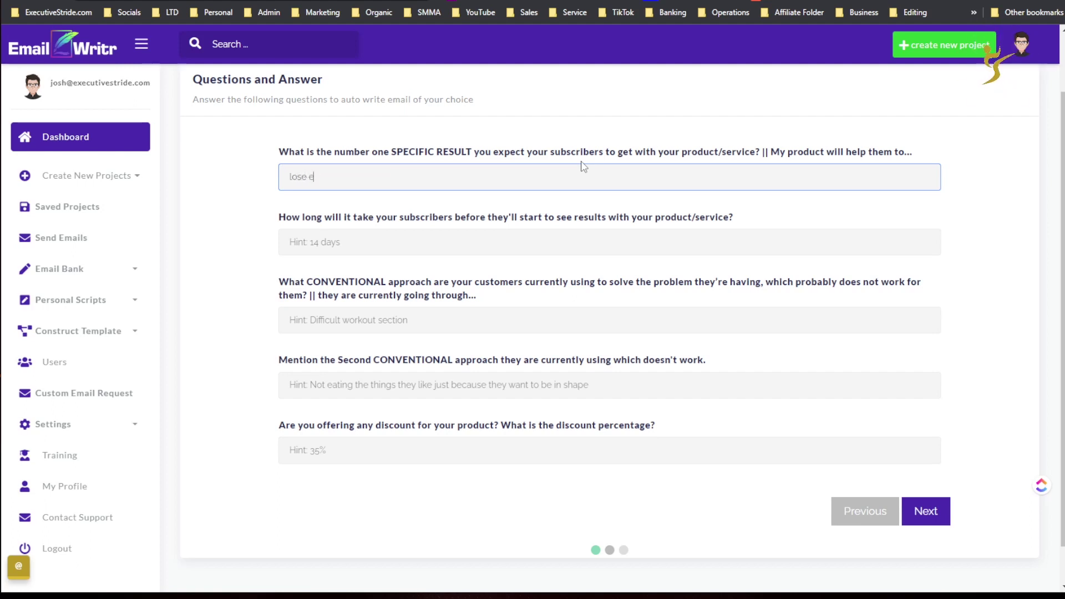
{"action": "type", "text": "ess weight"}
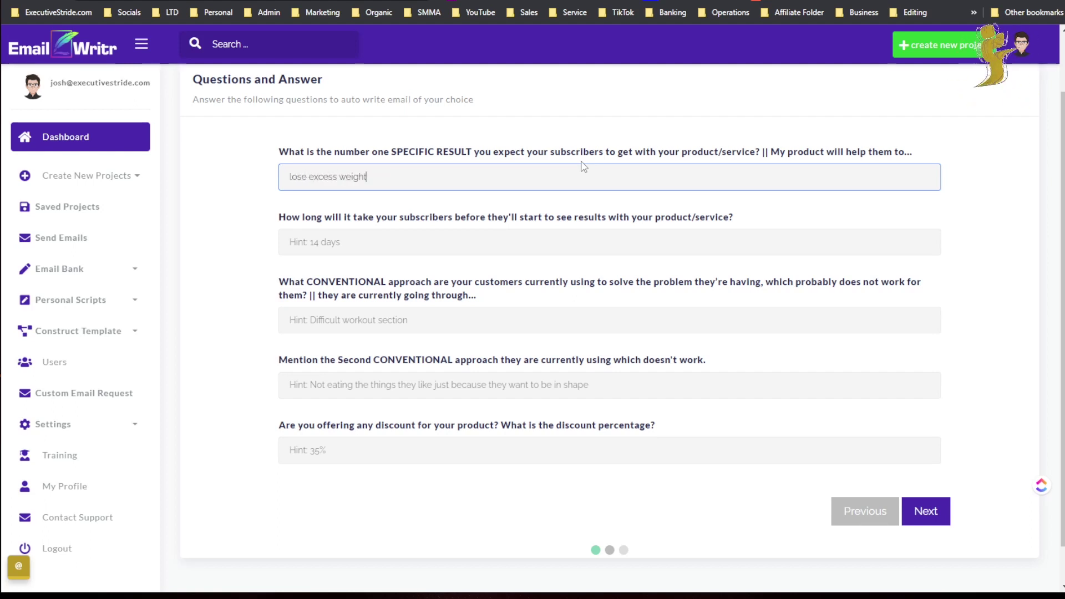
{"action": "key", "text": "Tab"}
{"action": "type", "text": "1"}
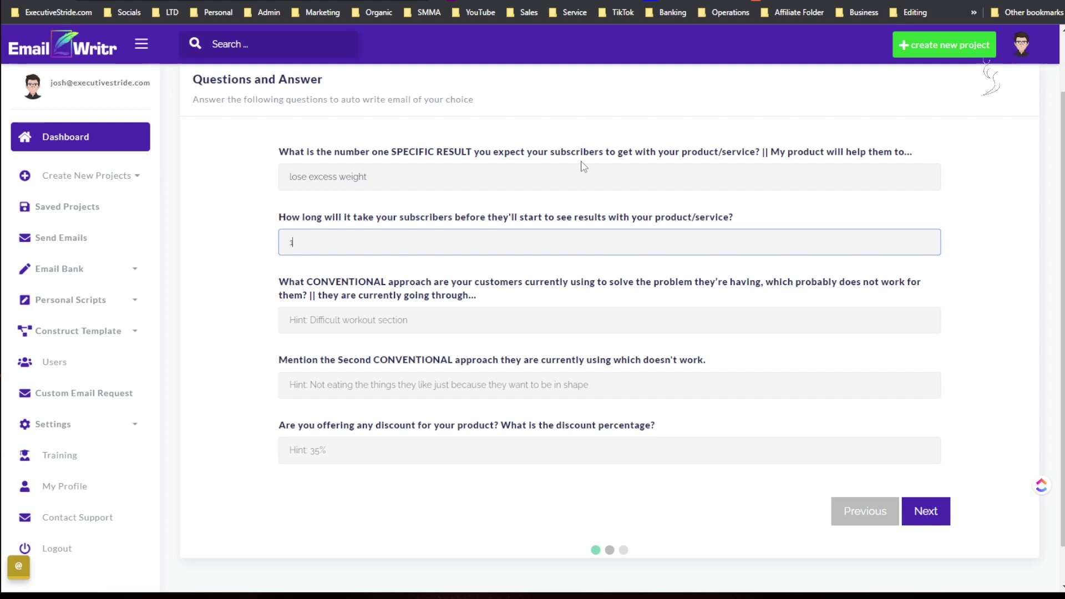
{"action": "type", "text": "4 days"}
- Give the two conventional approaches and a 35% discount, then advance to the bonus questions
{"action": "key", "text": "Tab"}
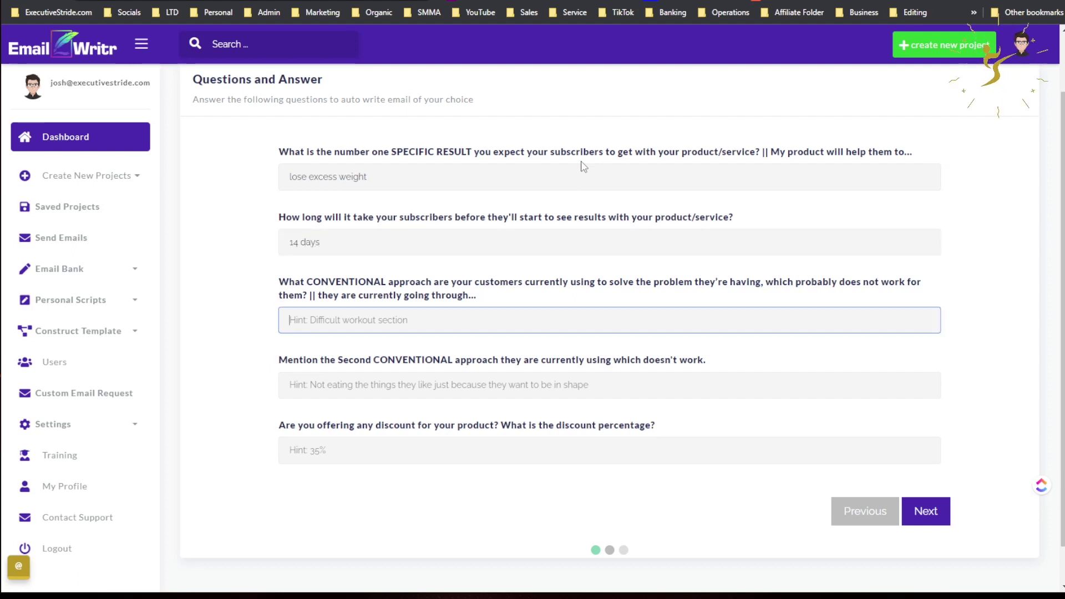
{"action": "type", "text": "diffic"}
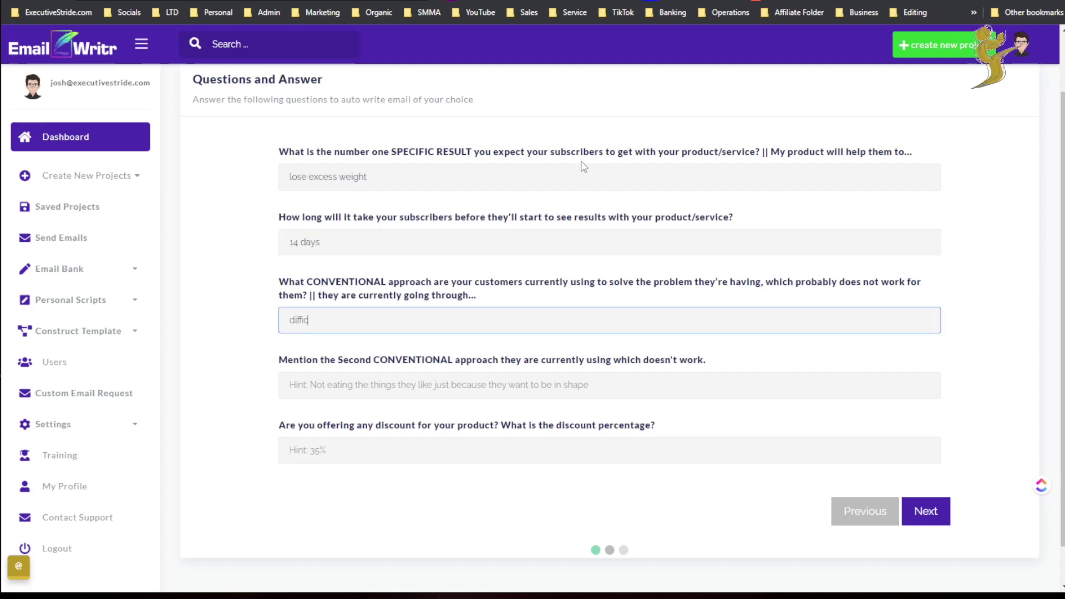
{"action": "type", "text": "ult workou"}
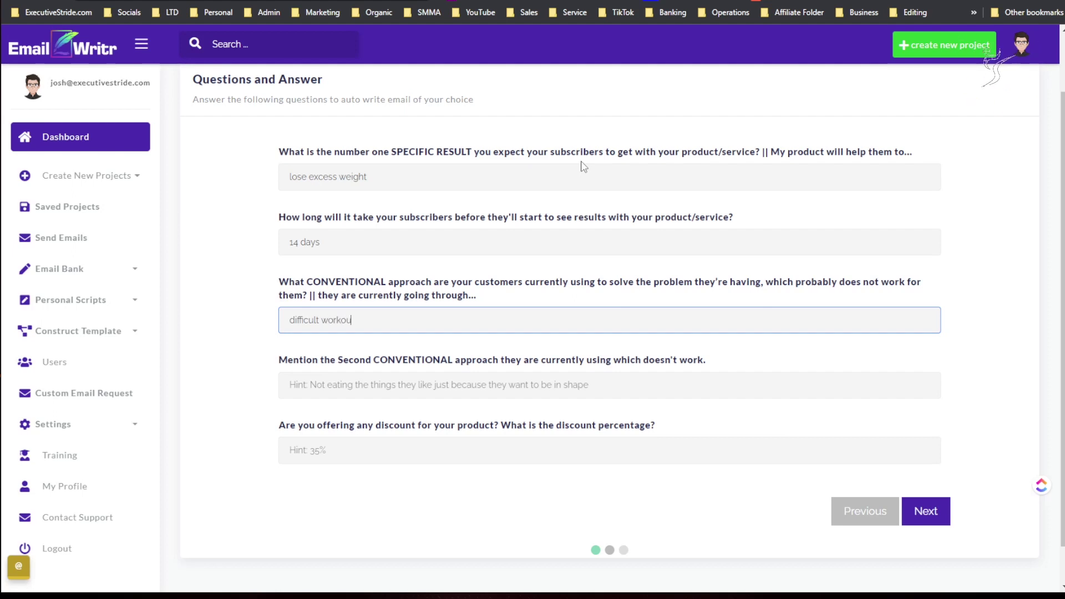
{"action": "type", "text": "t session"}
{"action": "key", "text": "Tab"}
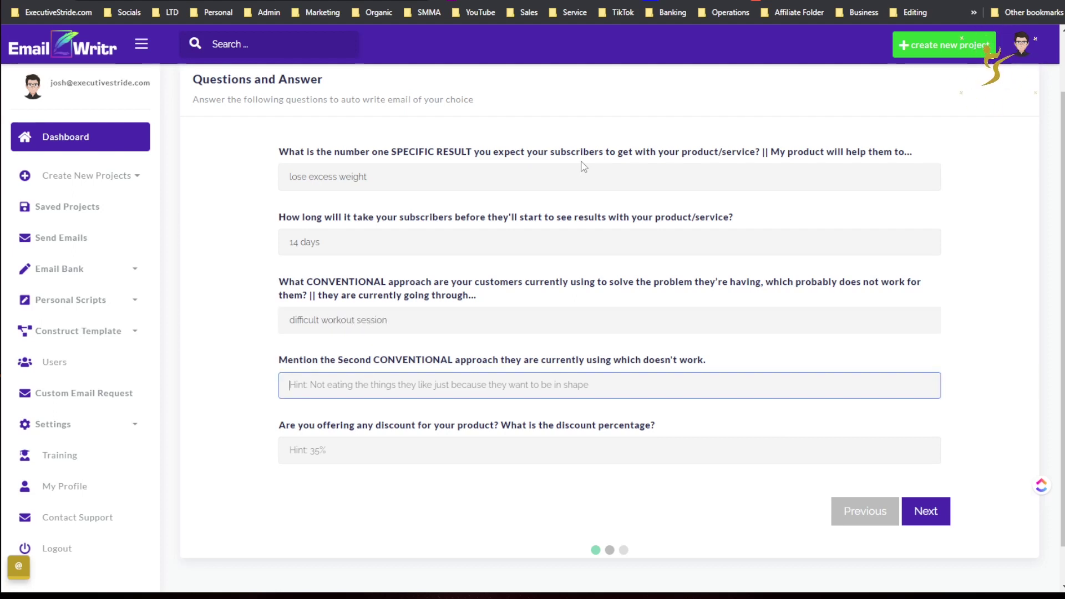
{"action": "type", "text": "n"}
{"action": "key", "text": "BackSpace"}
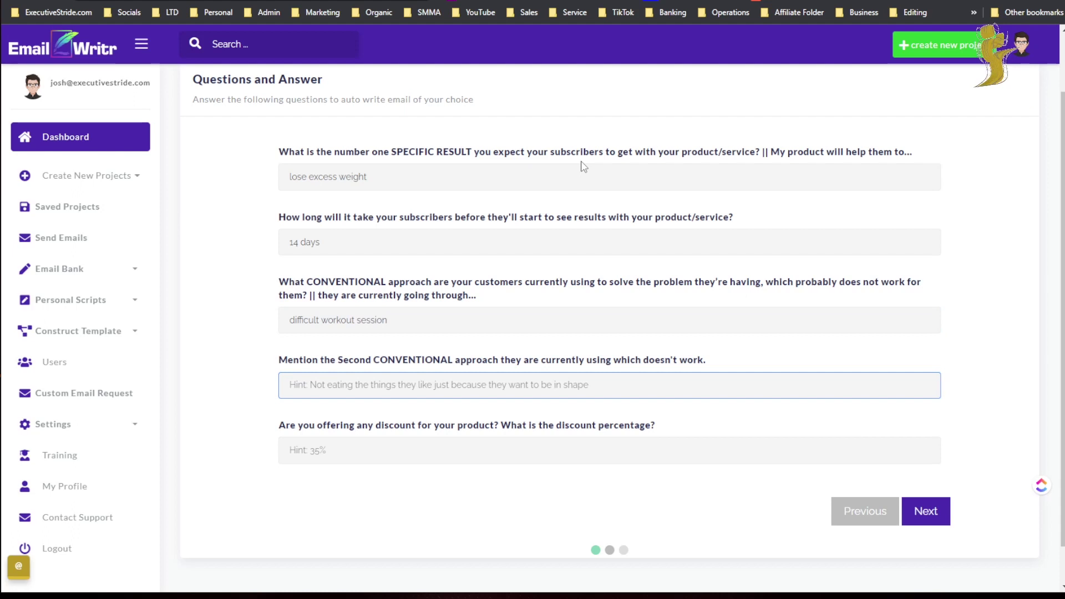
{"action": "type", "text": "noth"}
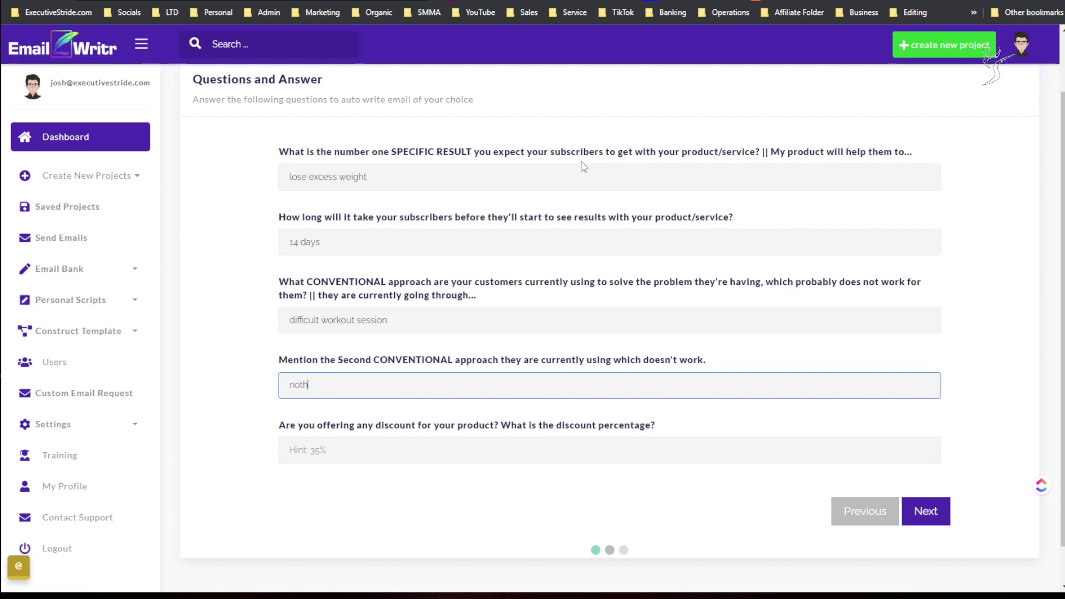
{"action": "key", "text": "BackSpace"}
{"action": "type", "text": " eating the things"}
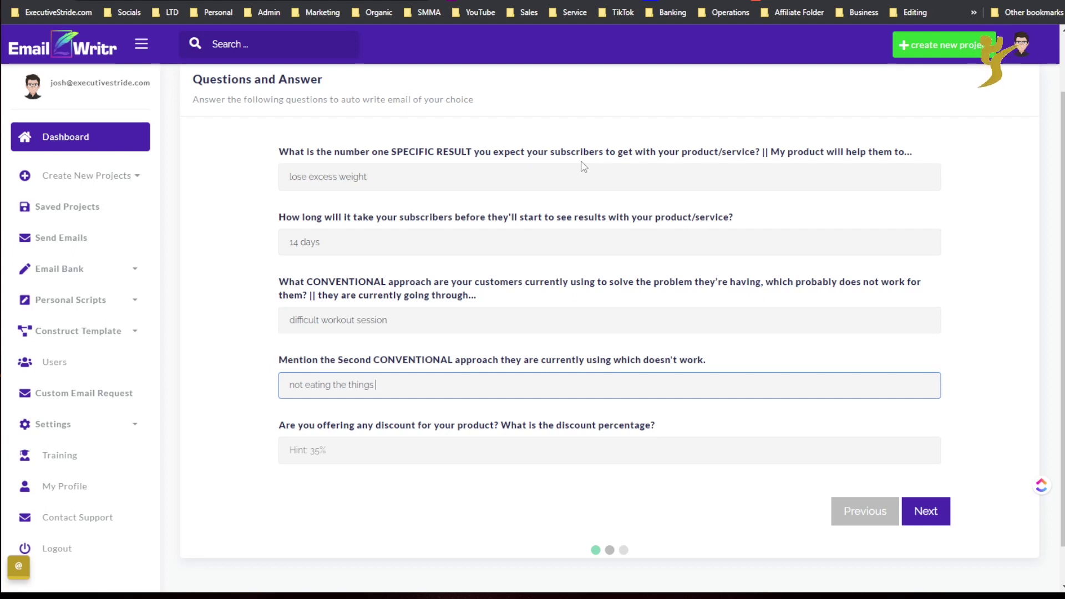
{"action": "type", "text": " they like jus"}
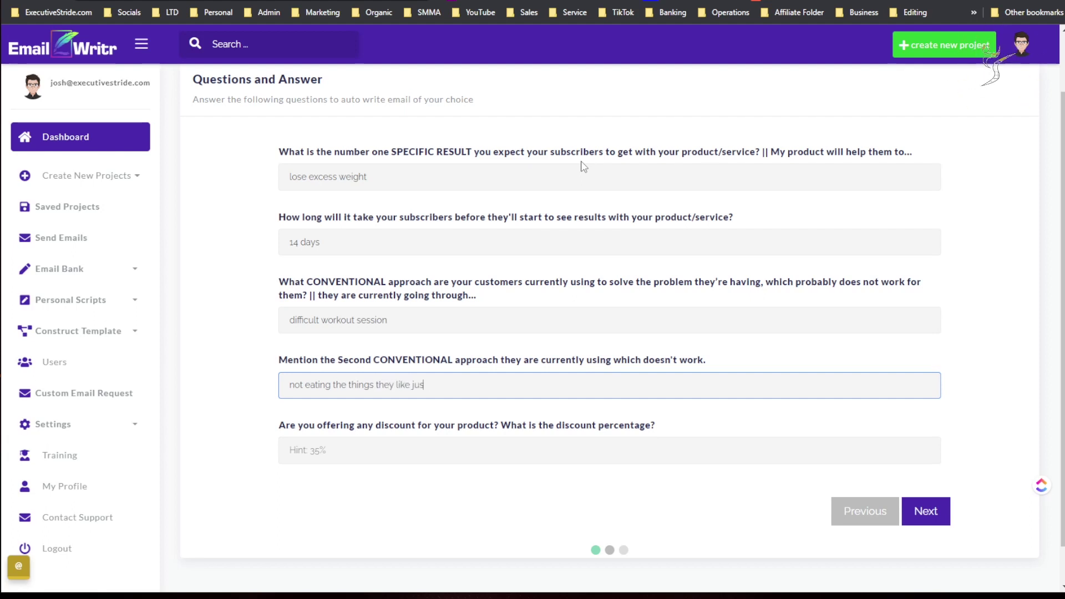
{"action": "type", "text": "t because they"}
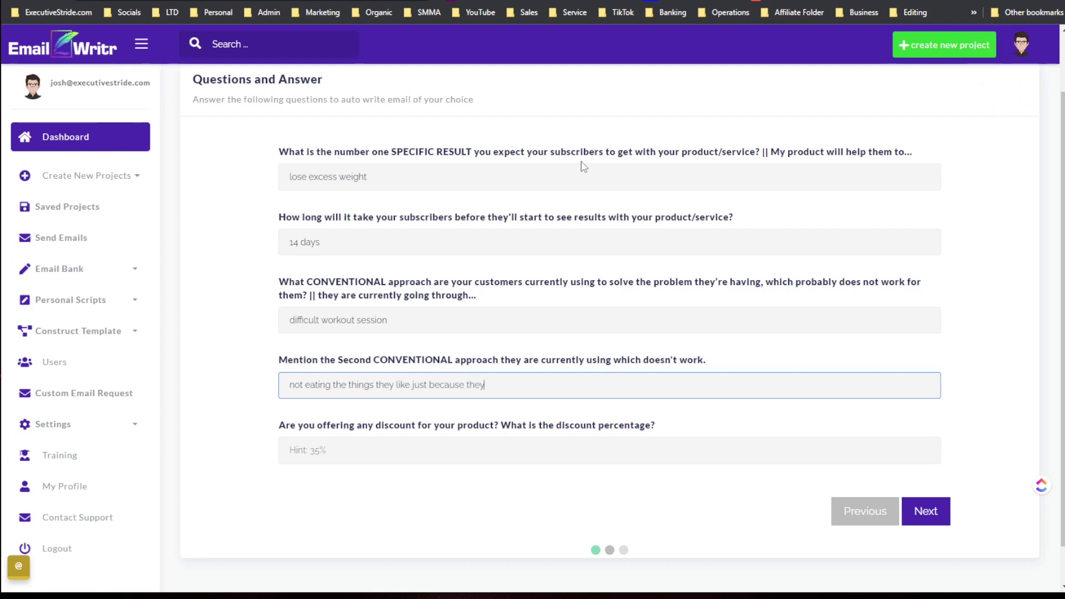
{"action": "type", "text": " want to get in shape"}
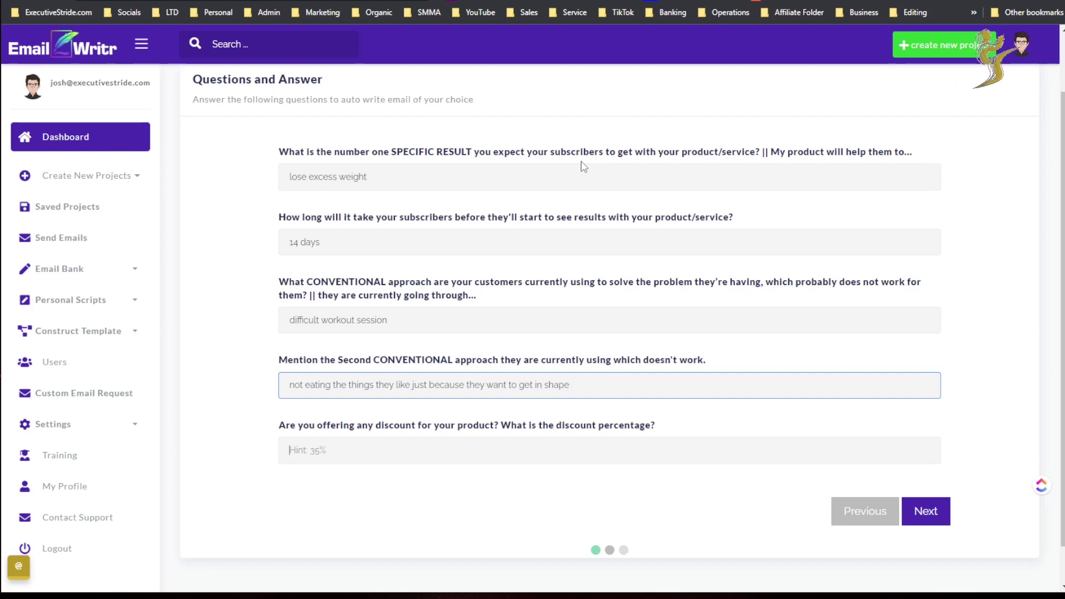
{"action": "key", "text": "Tab"}
{"action": "type", "text": "35%"}
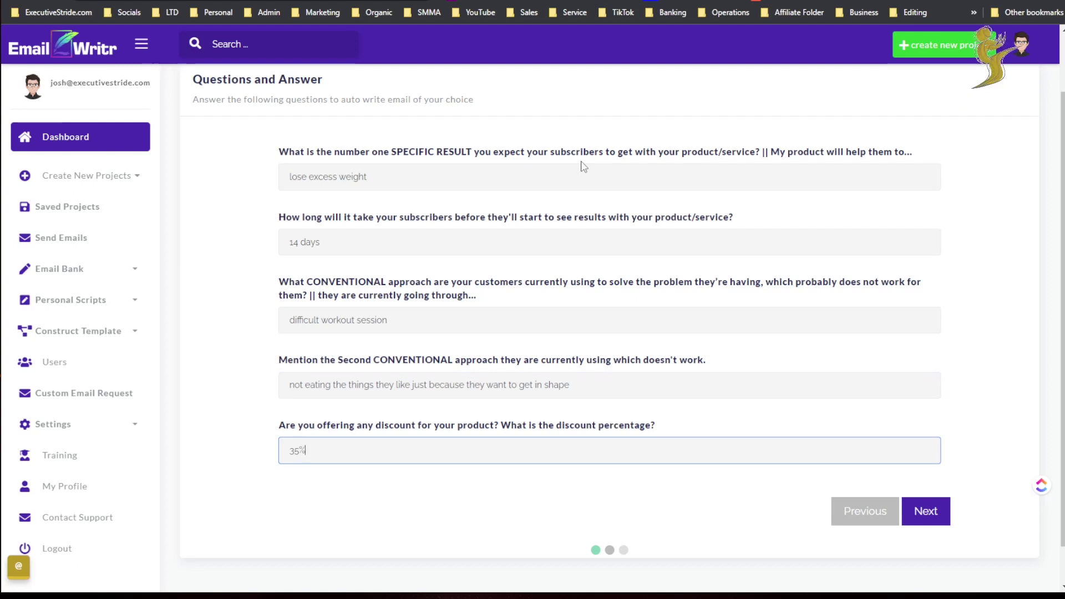
{"action": "left_click", "coordinate": [926, 511]}
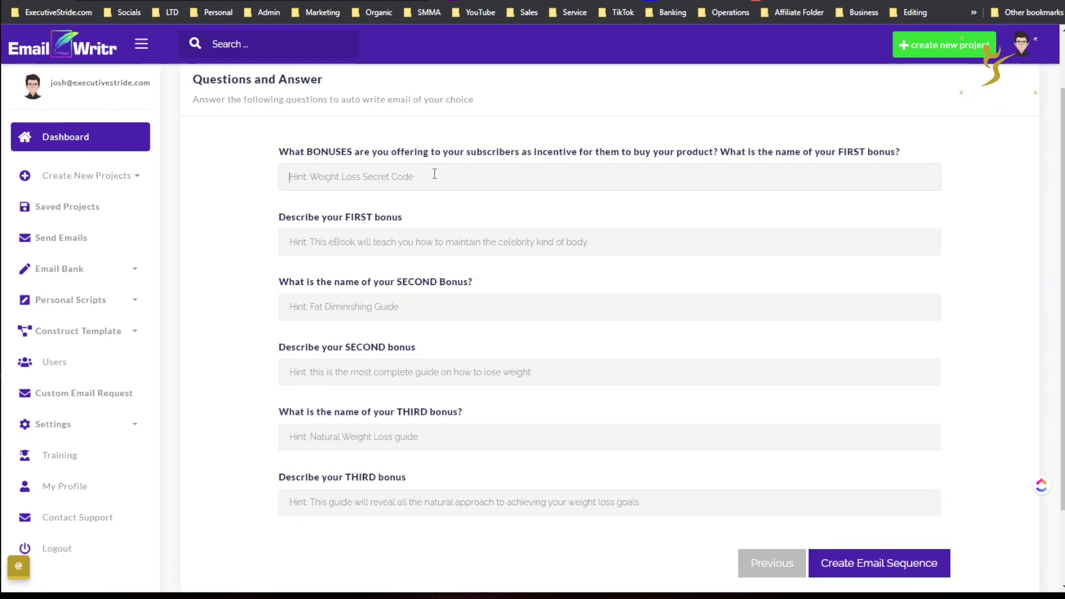
- Name the first bonus 'Weight Loss Secret Code' and describe it as teaching a movie-star body
{"action": "left_click", "coordinate": [434, 174]}
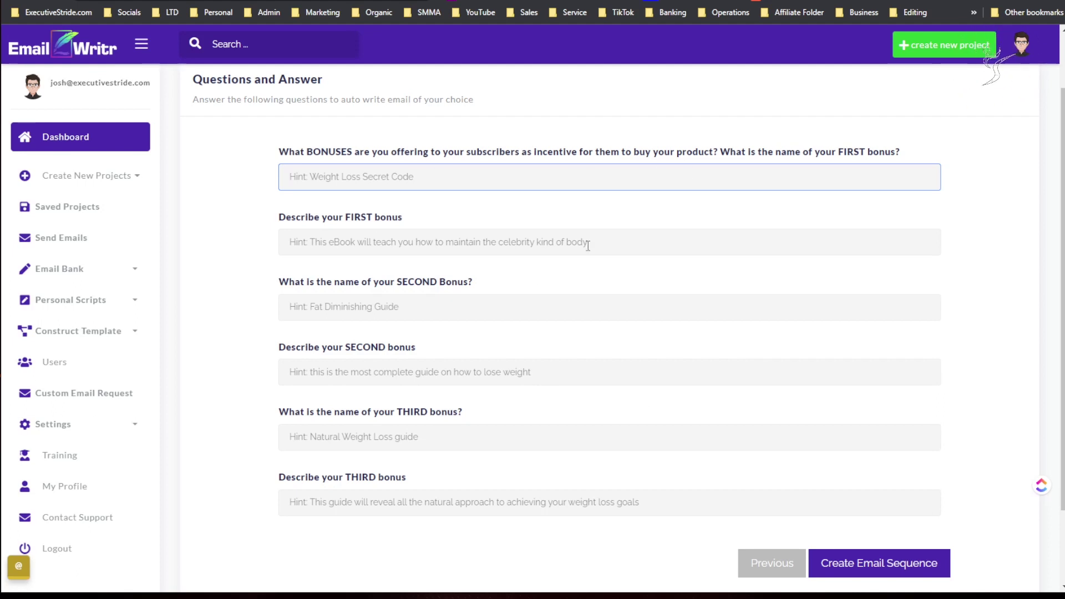
{"action": "type", "text": "Weig"}
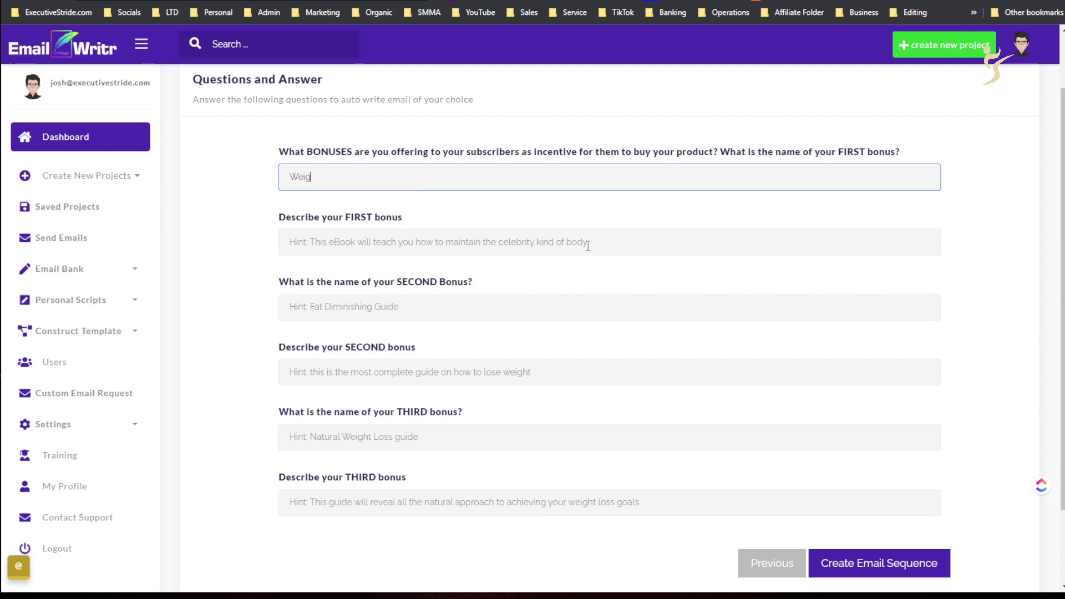
{"action": "type", "text": "ht"}
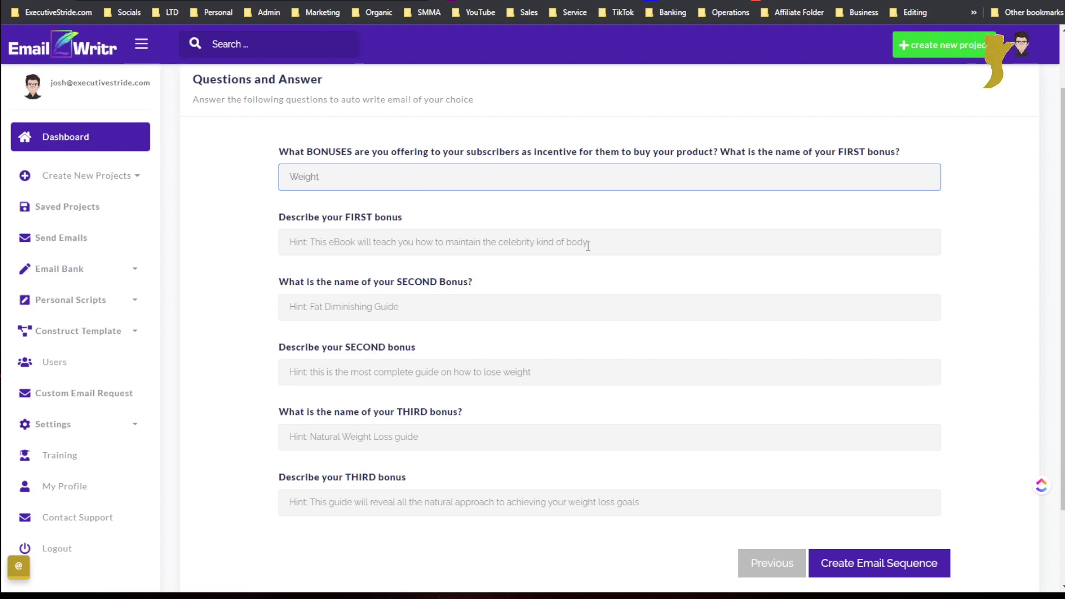
{"action": "type", "text": " Loss Se"}
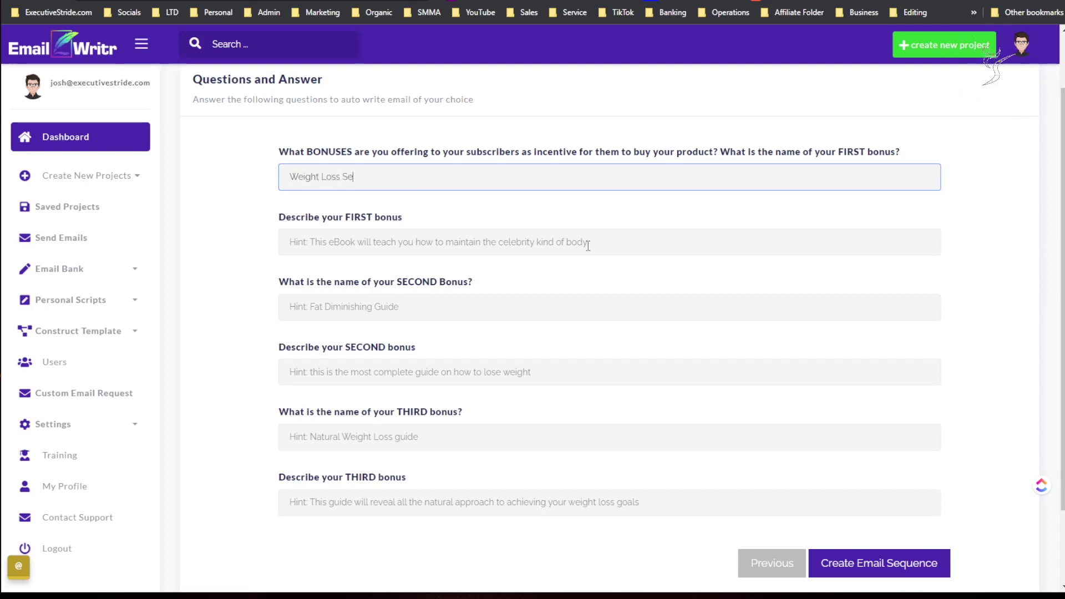
{"action": "type", "text": "cret Co"}
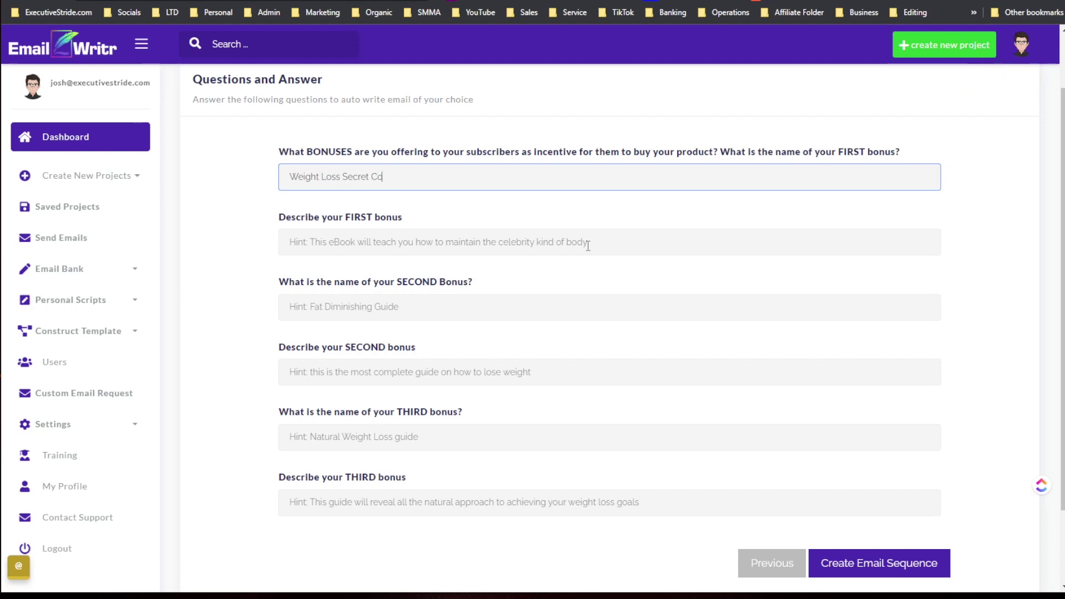
{"action": "type", "text": "de"}
{"action": "key", "text": "Tab"}
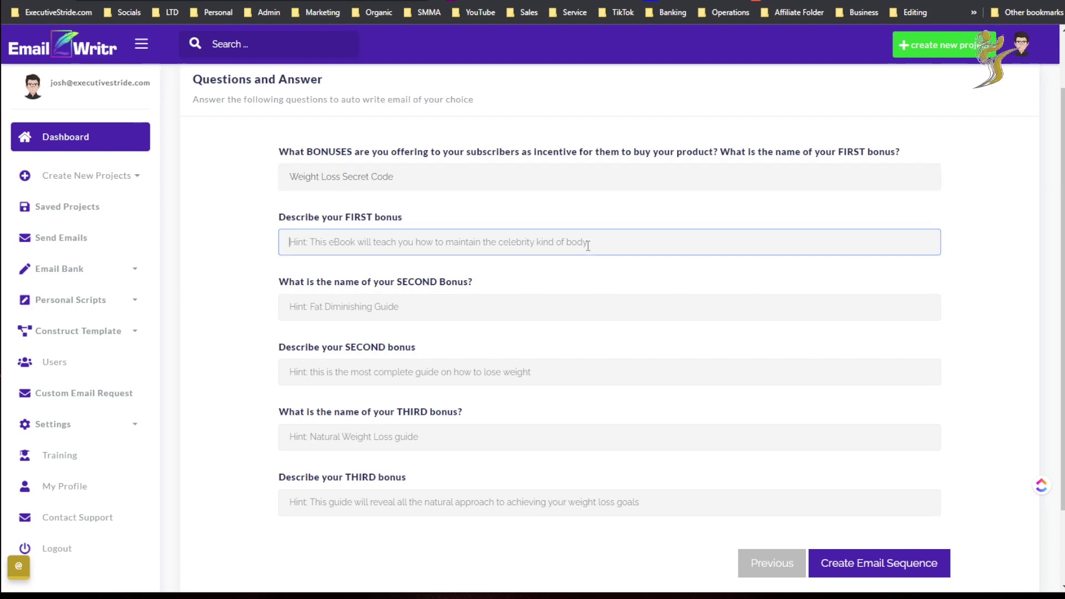
{"action": "type", "text": "t"}
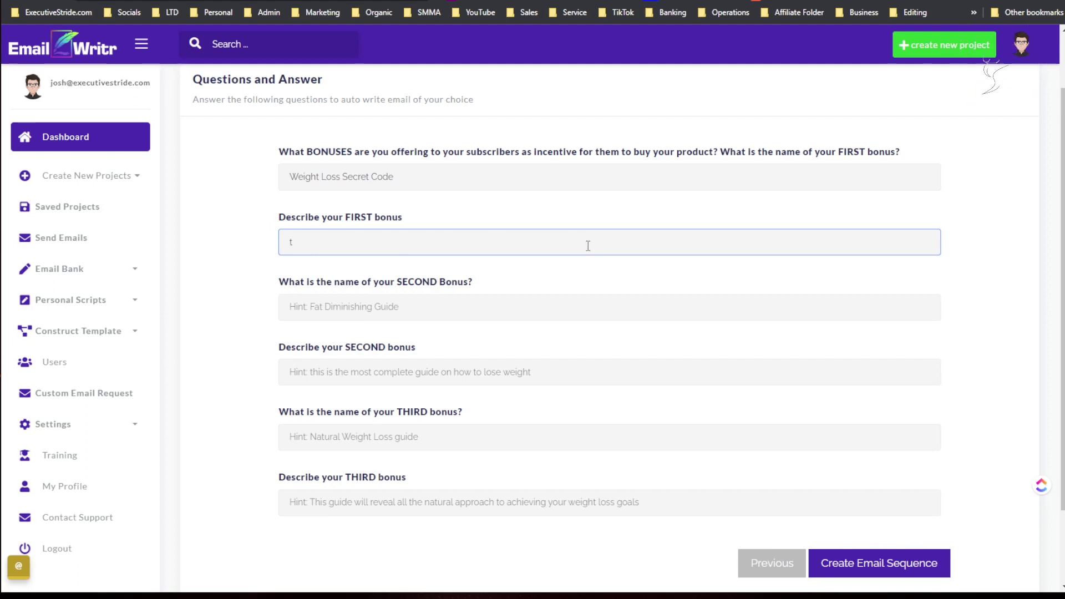
{"action": "type", "text": "his book"}
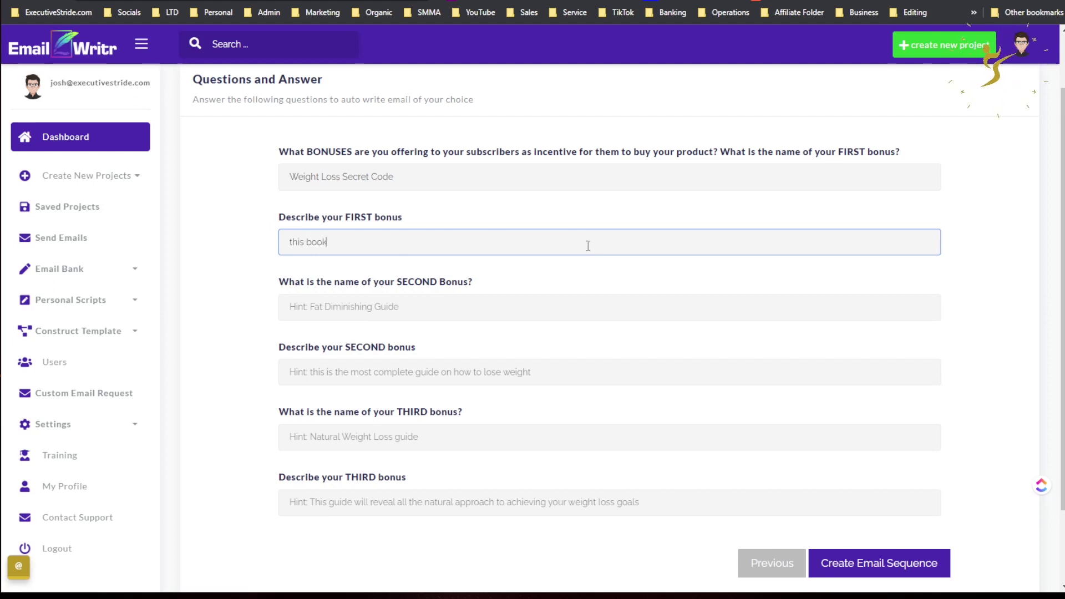
{"action": "type", "text": " will teach"}
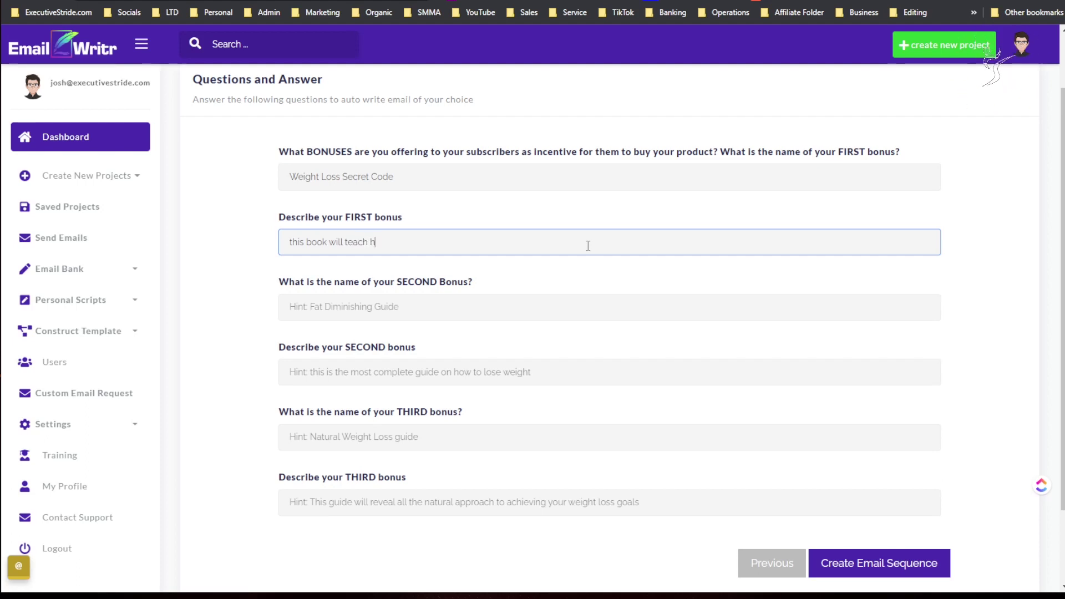
{"action": "type", "text": " you how to build and mai"}
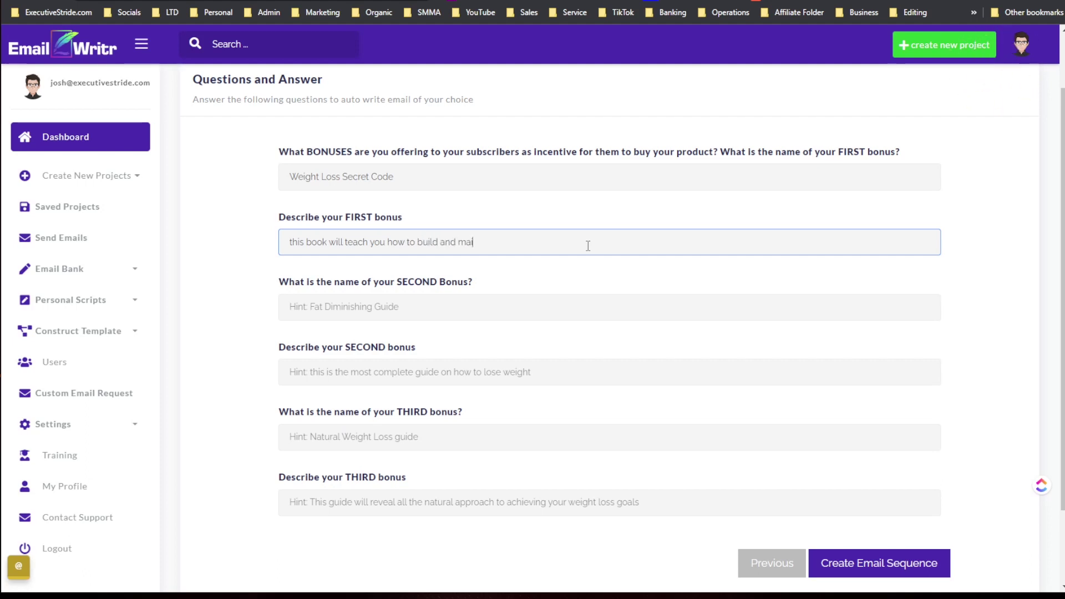
{"action": "type", "text": "ntain a "}
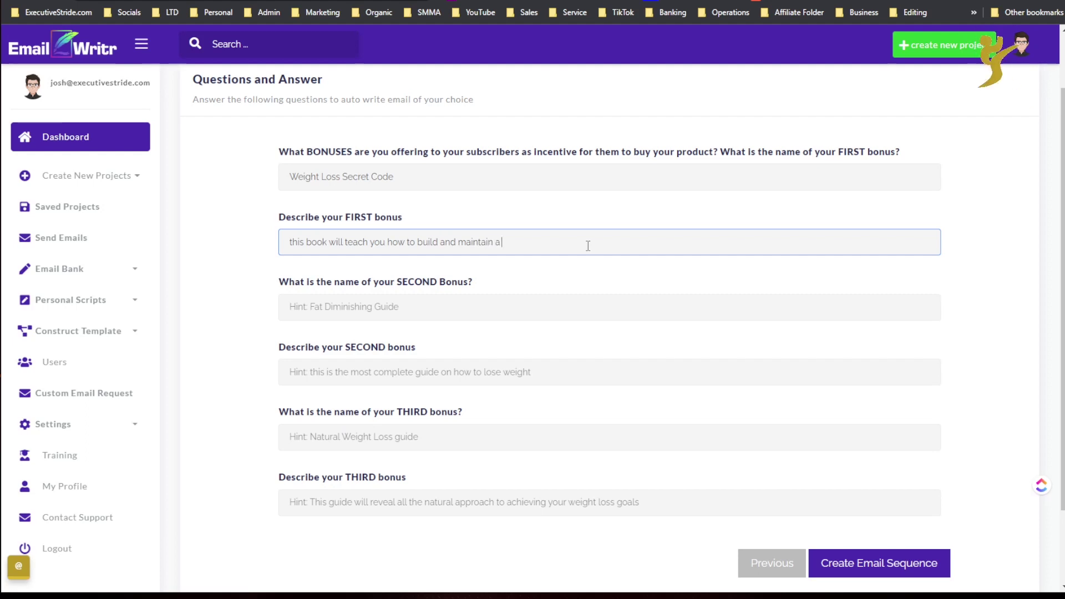
{"action": "type", "text": "body like"}
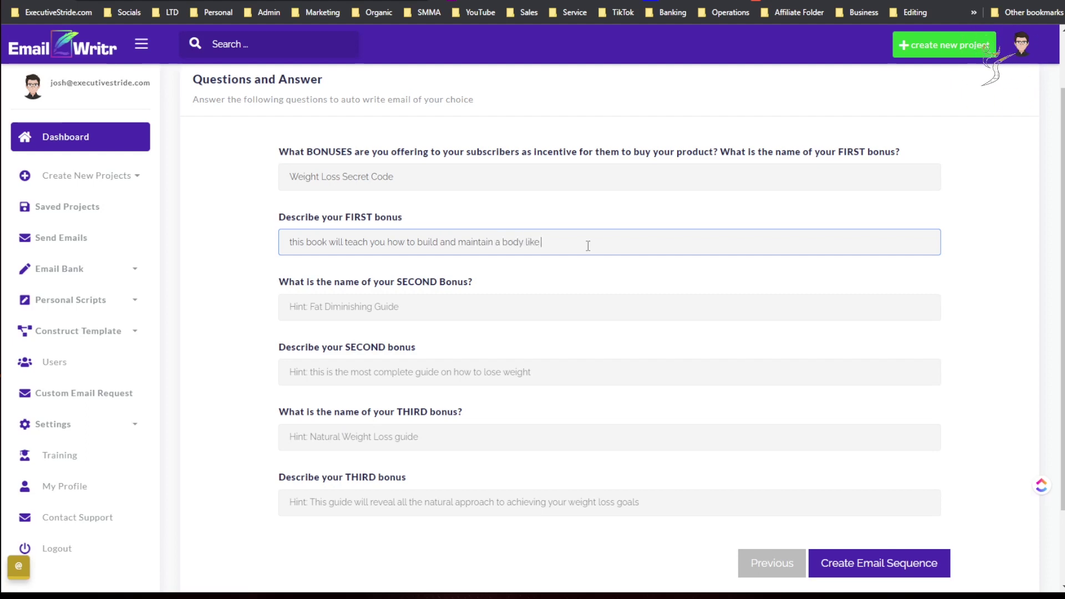
{"action": "type", "text": " a movie star"}
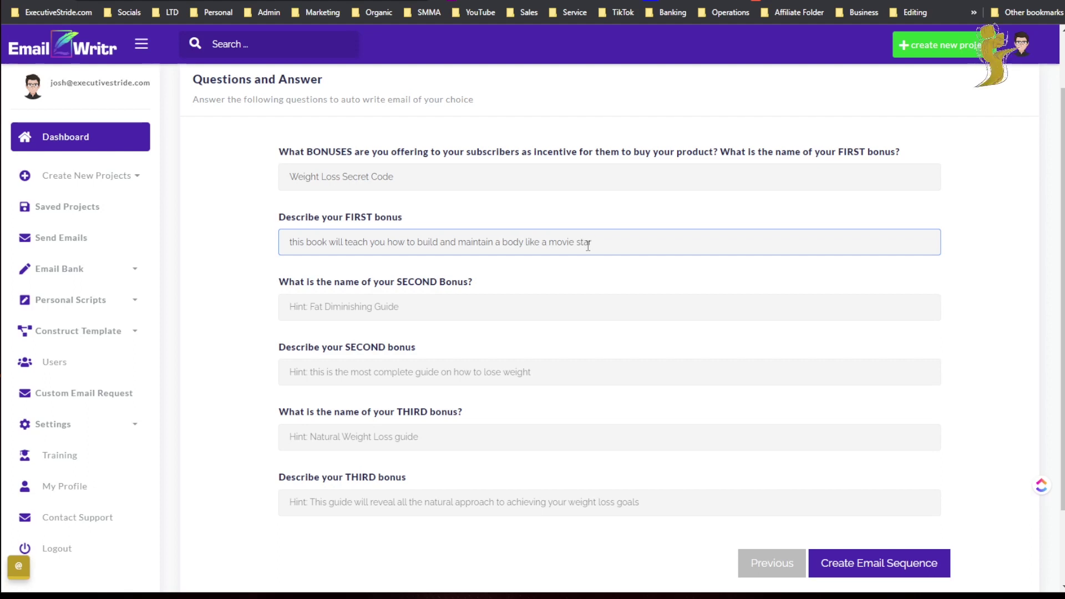
{"action": "key", "text": "Tab"}
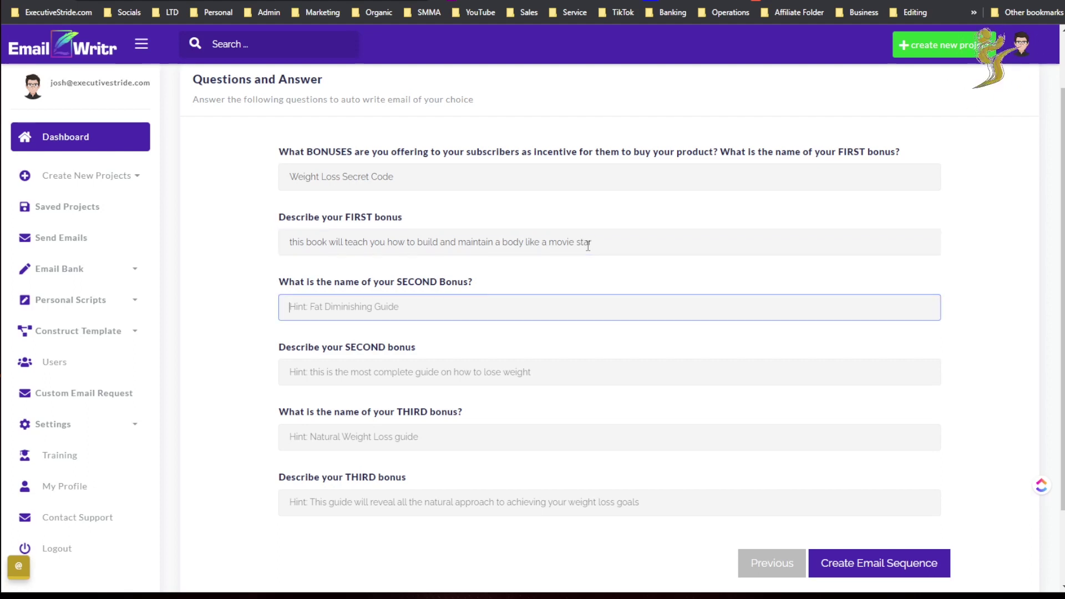
- Name the second bonus 'Fat Diminishing' with description 'The complete guide to lose weight'
{"action": "type", "text": "Fa"}
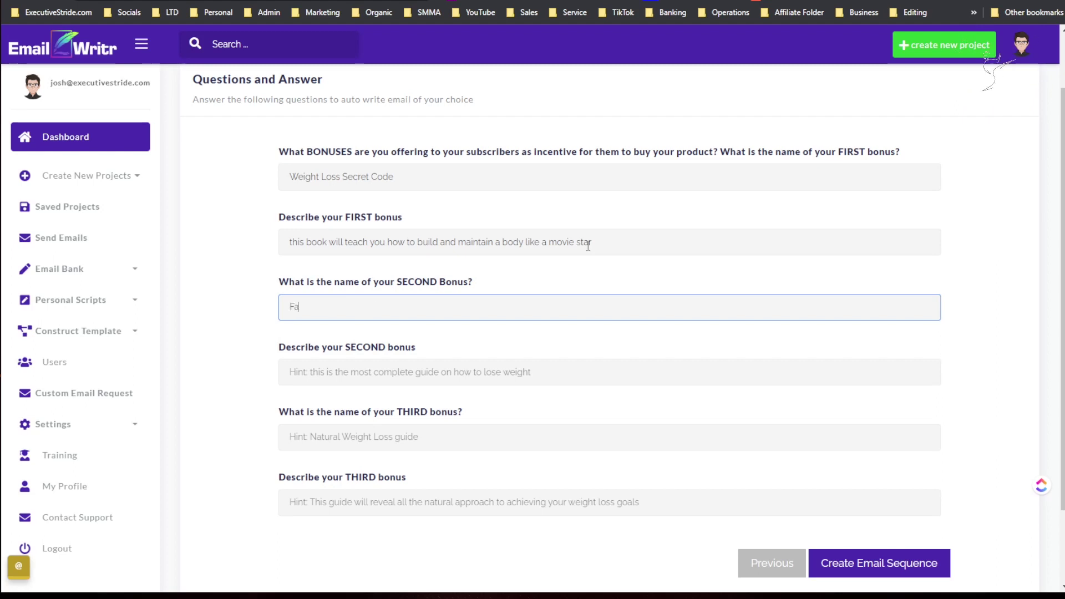
{"action": "type", "text": "t Dim"}
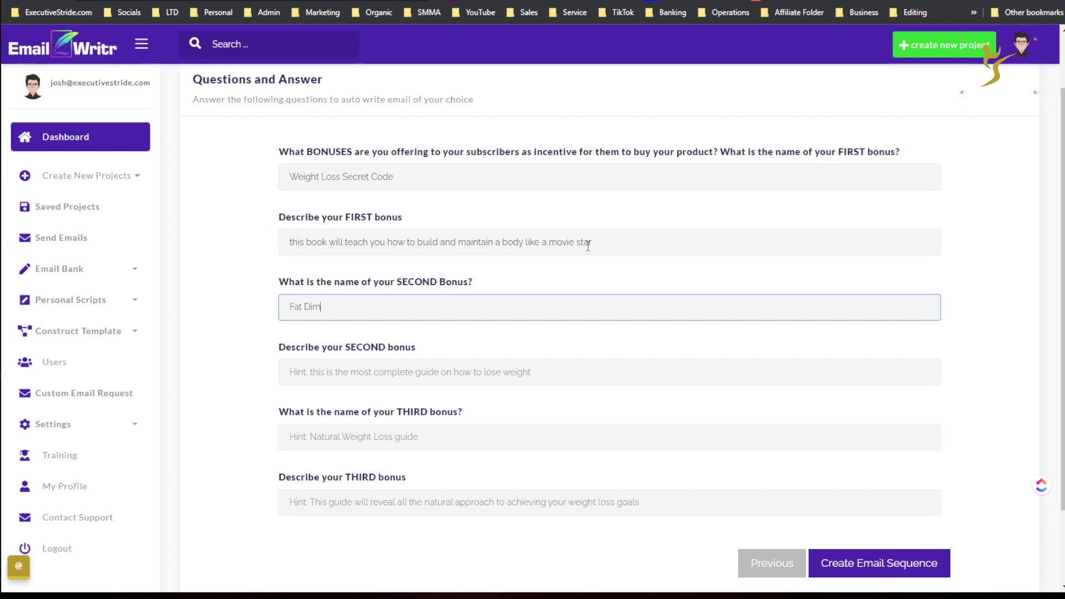
{"action": "type", "text": "i"}
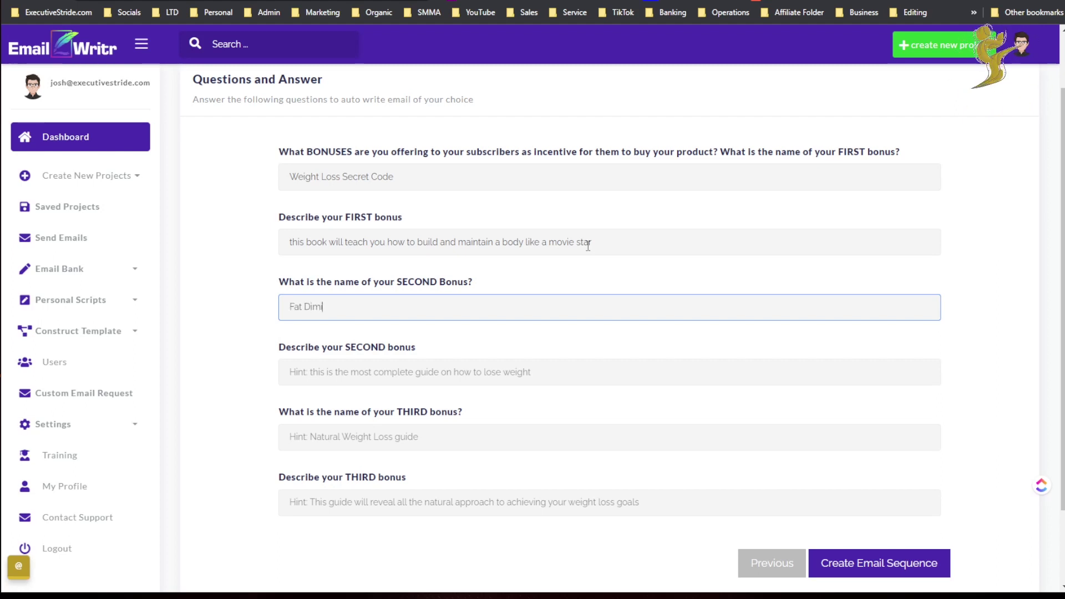
{"action": "type", "text": "nishing Guide"}
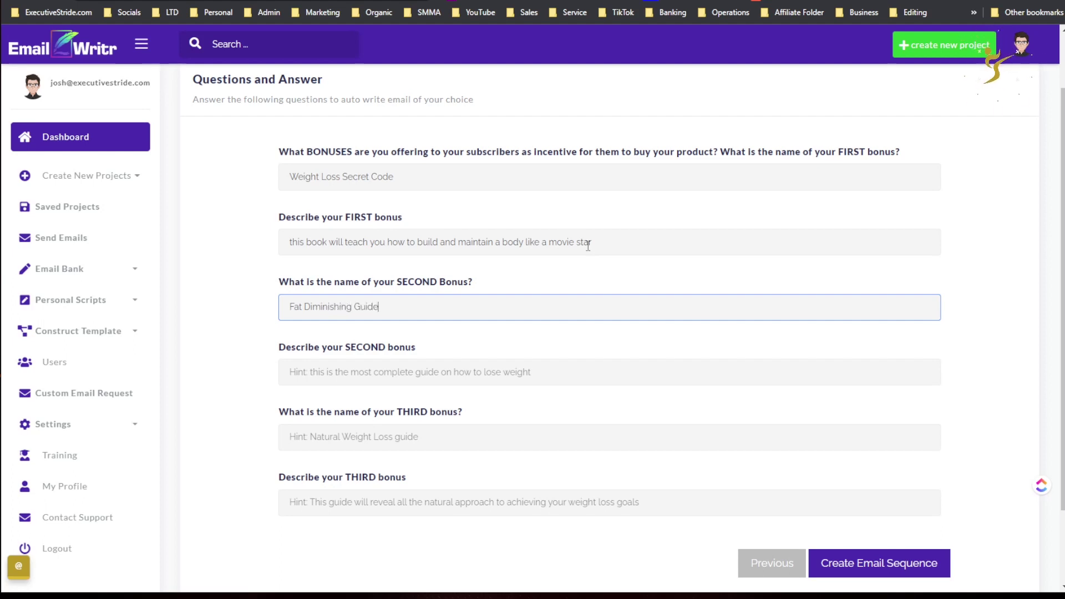
{"action": "key", "text": "Tab"}
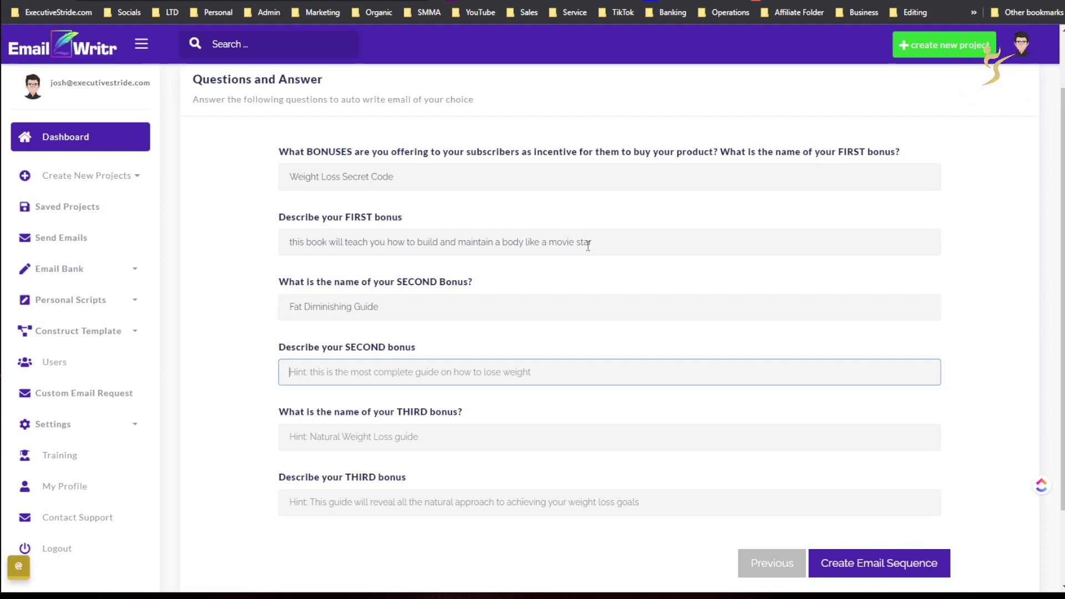
{"action": "type", "text": "The"}
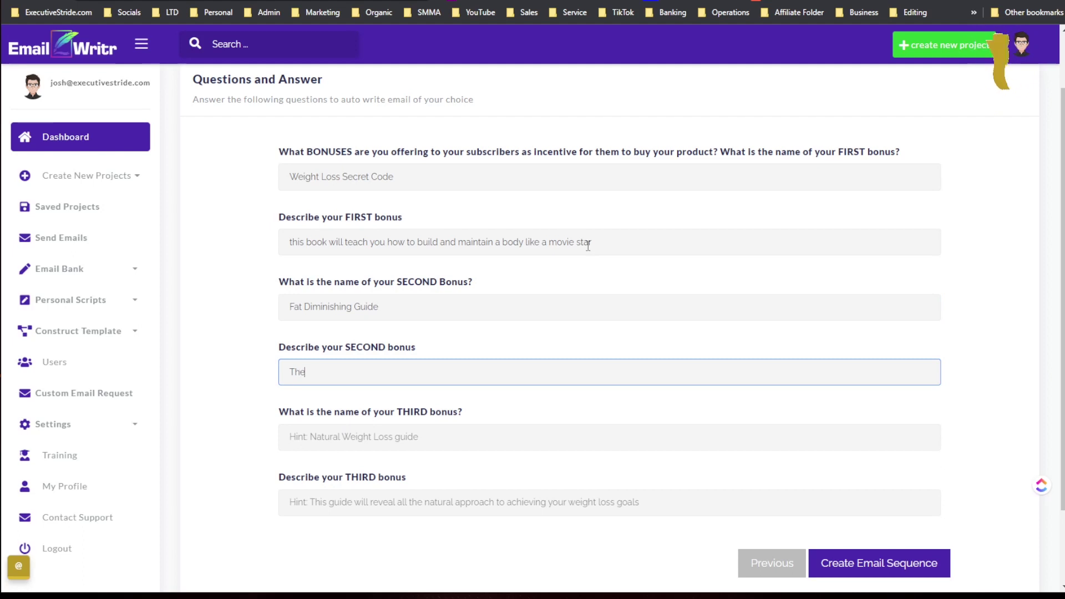
{"action": "type", "text": " complete"}
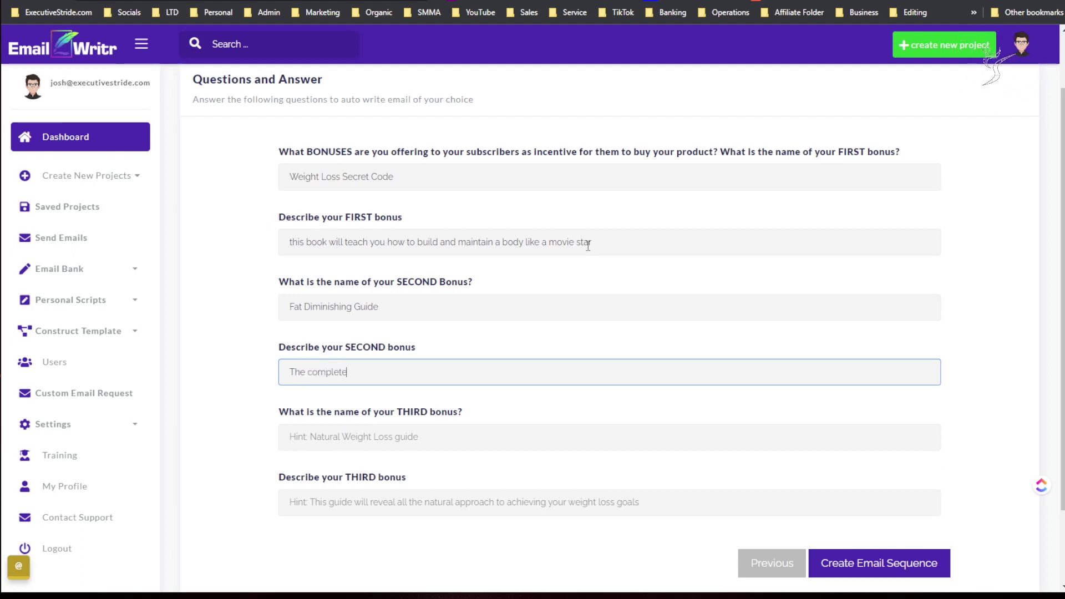
{"action": "type", "text": " guide to lo"}
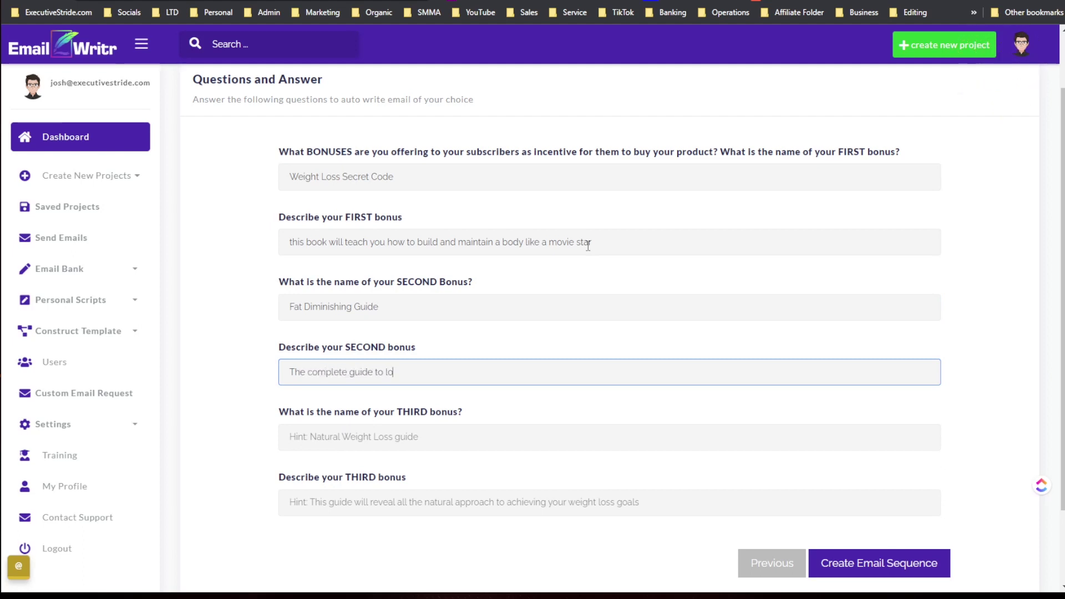
{"action": "type", "text": "se weight"}
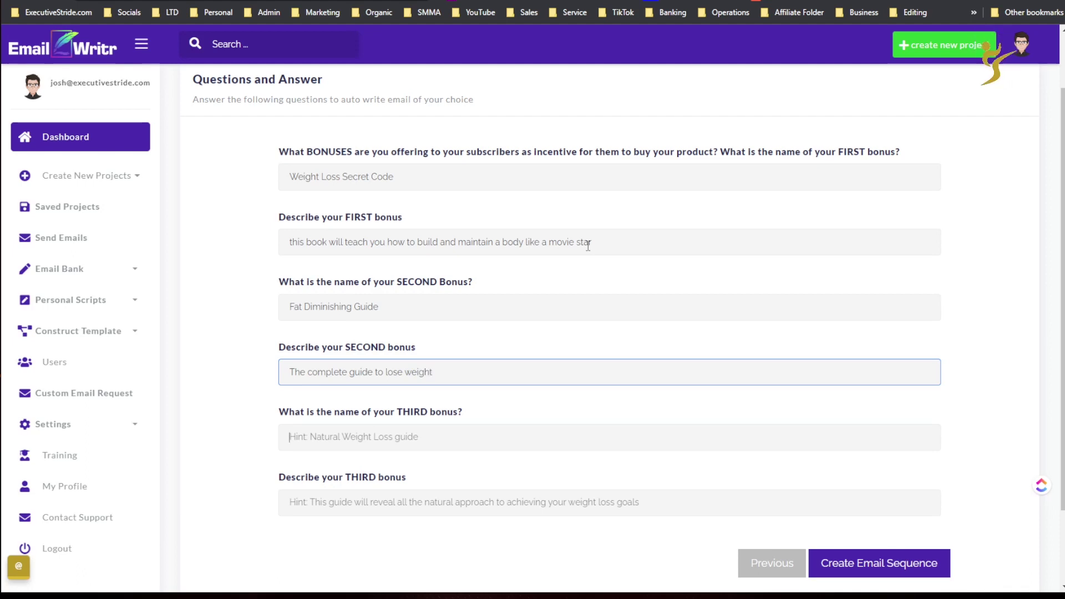
- Add the third bonus 'Natural Weight Loss Guide' with its description and submit to generate the sequence
{"action": "key", "text": "Tab"}
{"action": "type", "text": "Natural"}
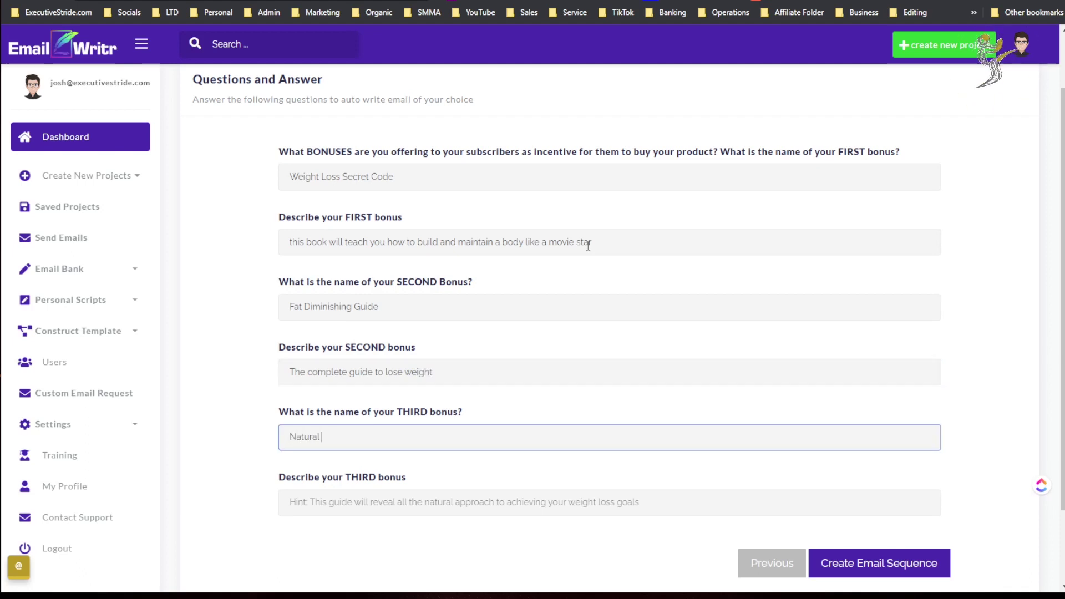
{"action": "type", "text": " Weight"}
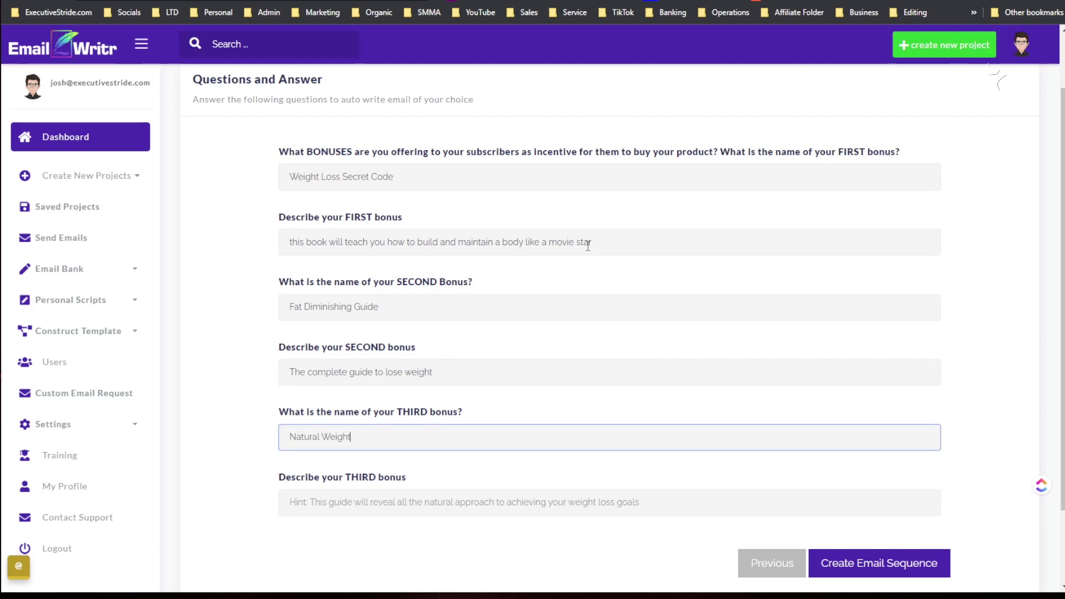
{"action": "type", "text": " Loss G"}
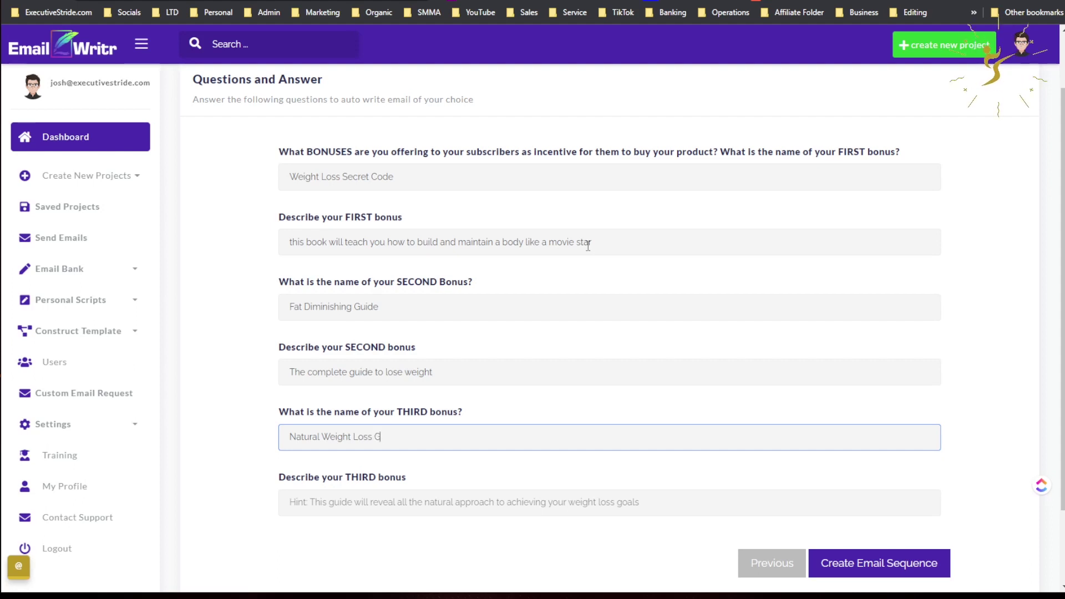
{"action": "type", "text": "uide"}
{"action": "key", "text": "Tab"}
{"action": "type", "text": "T"}
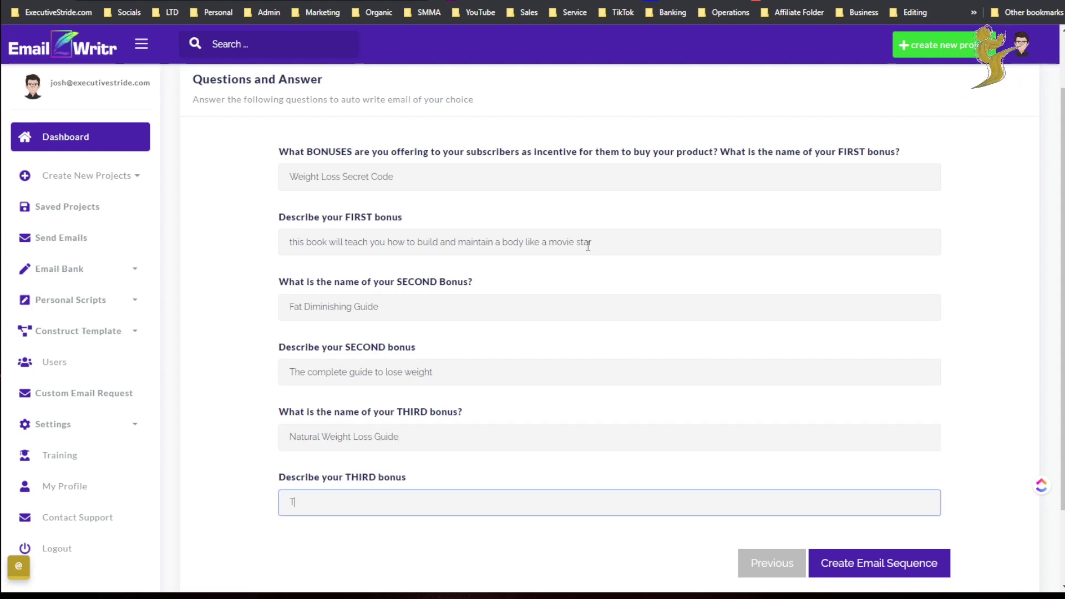
{"action": "type", "text": "he natur"}
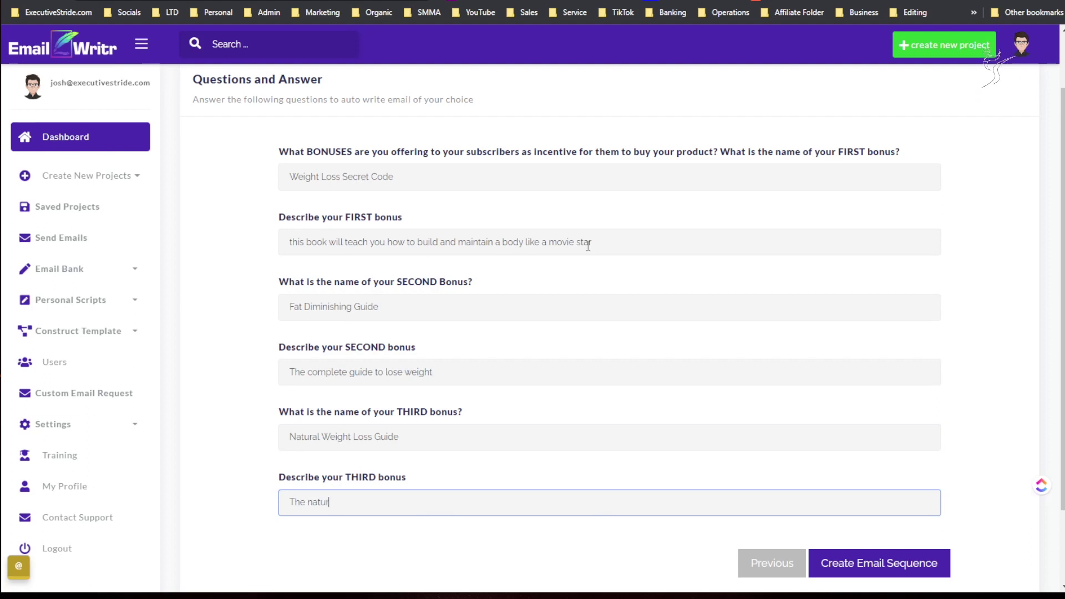
{"action": "type", "text": "al app"}
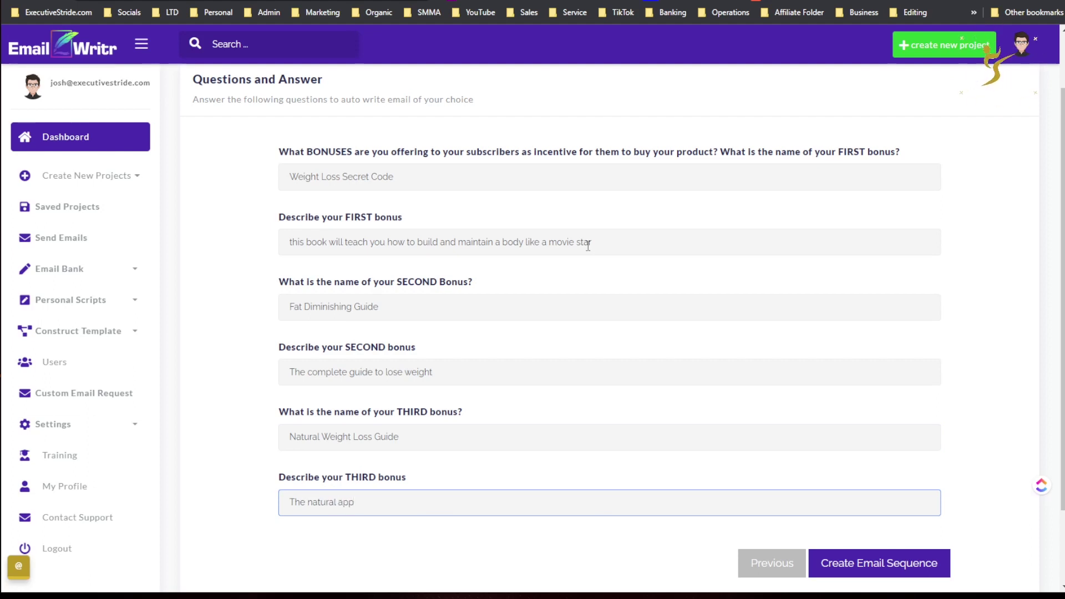
{"action": "type", "text": "roach th"}
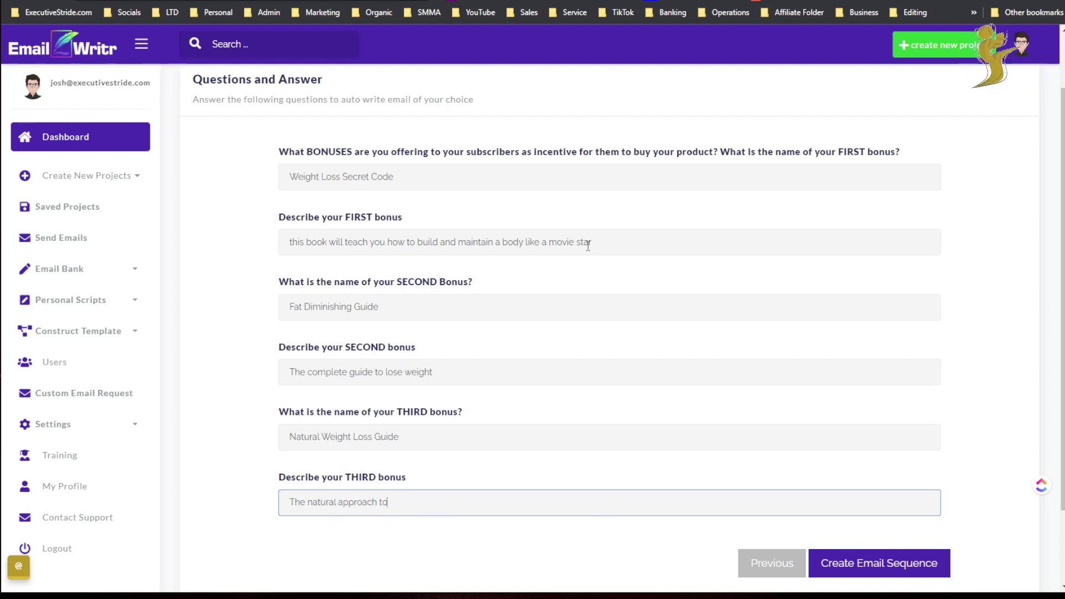
{"action": "type", "text": " losing "}
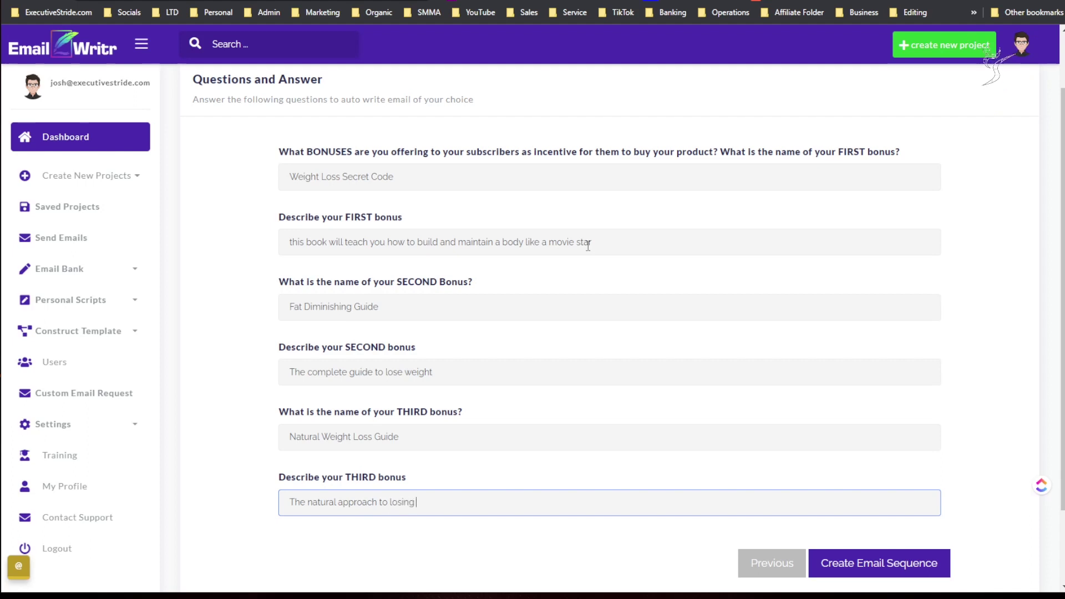
{"action": "type", "text": "weight with"}
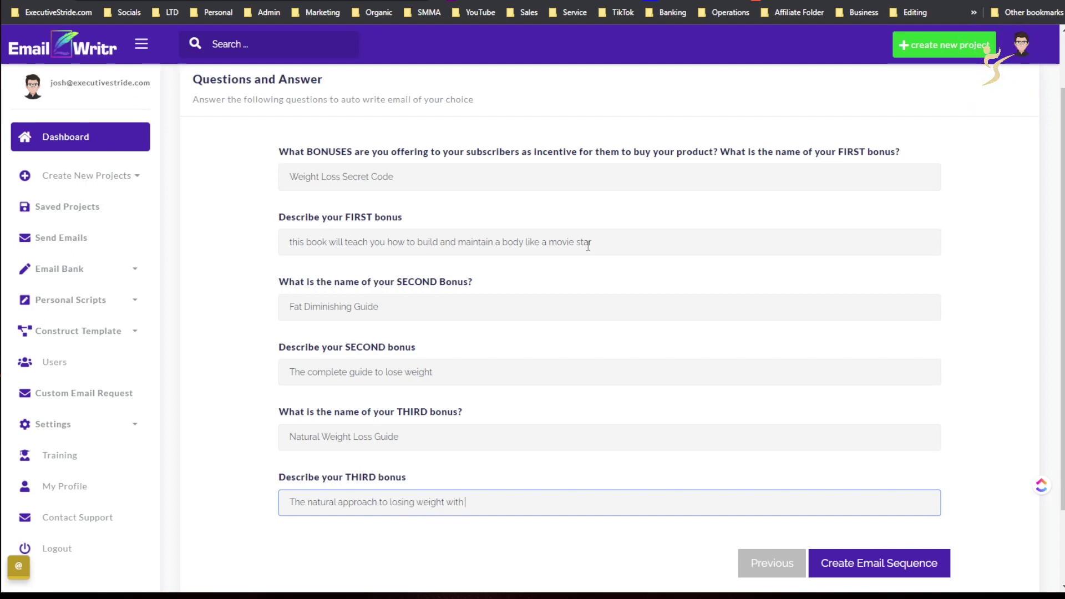
{"action": "type", "text": " ease"}
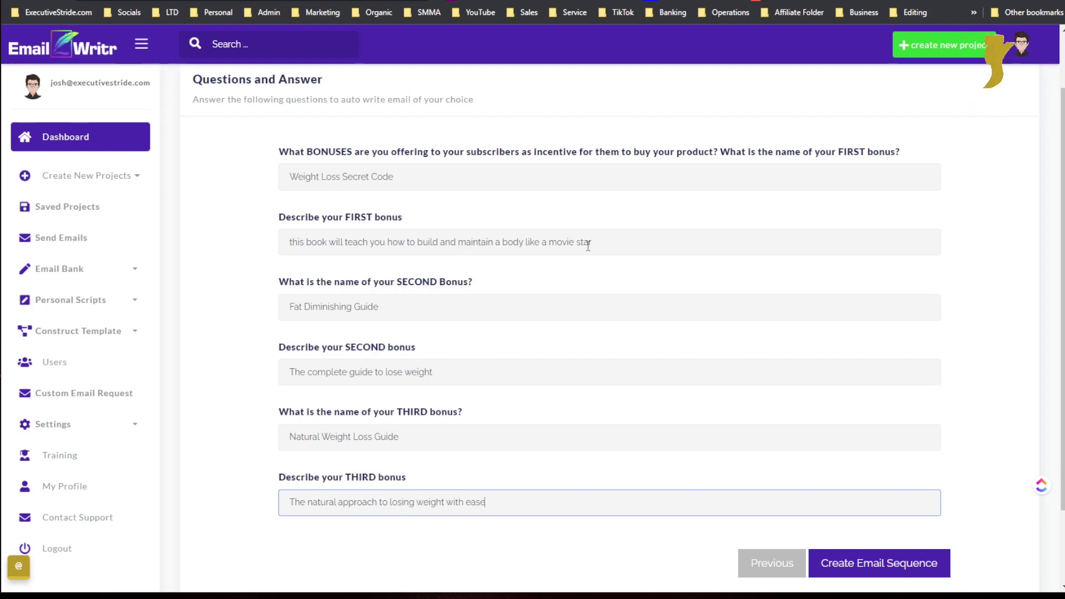
{"action": "left_click", "coordinate": [879, 566]}
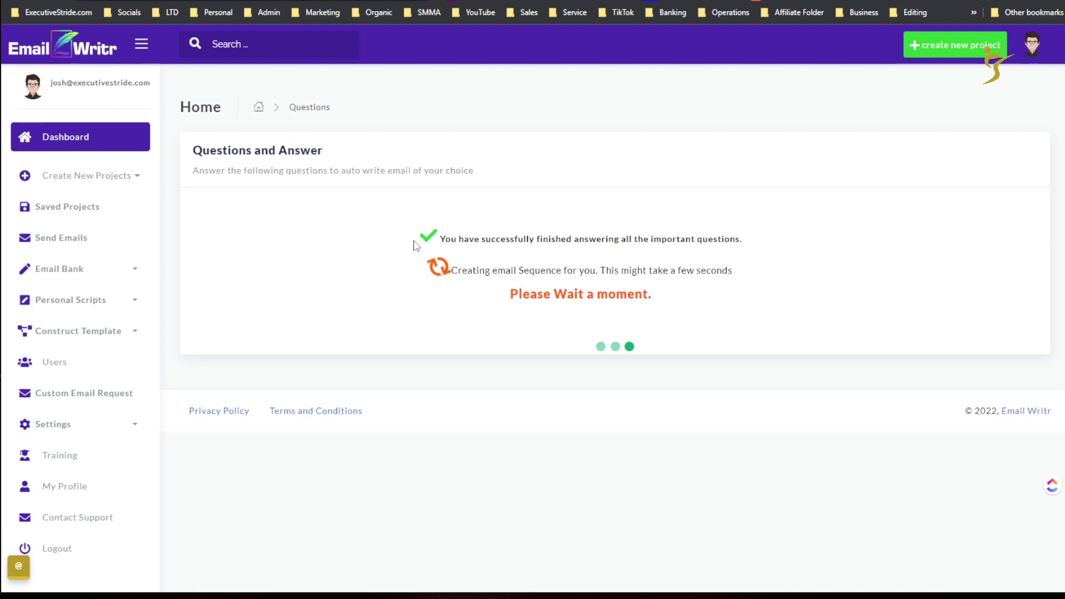
{"action": "left_click_drag", "start_coordinate": [486, 239], "coordinate": [731, 236]}
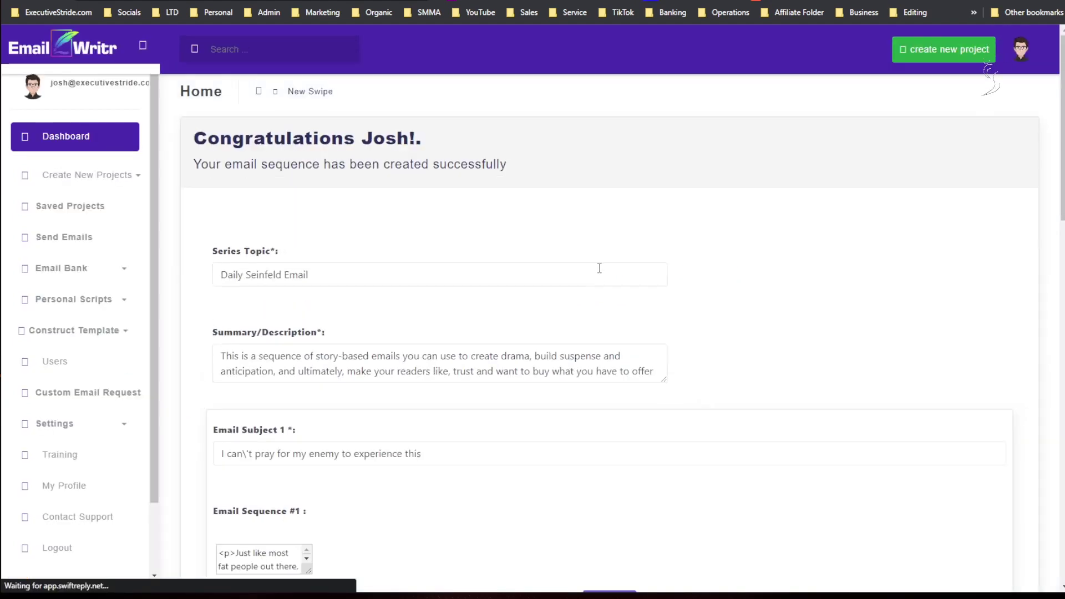
{"action": "scroll", "coordinate": [389, 294], "scroll_direction": "down", "scroll_amount": 2}
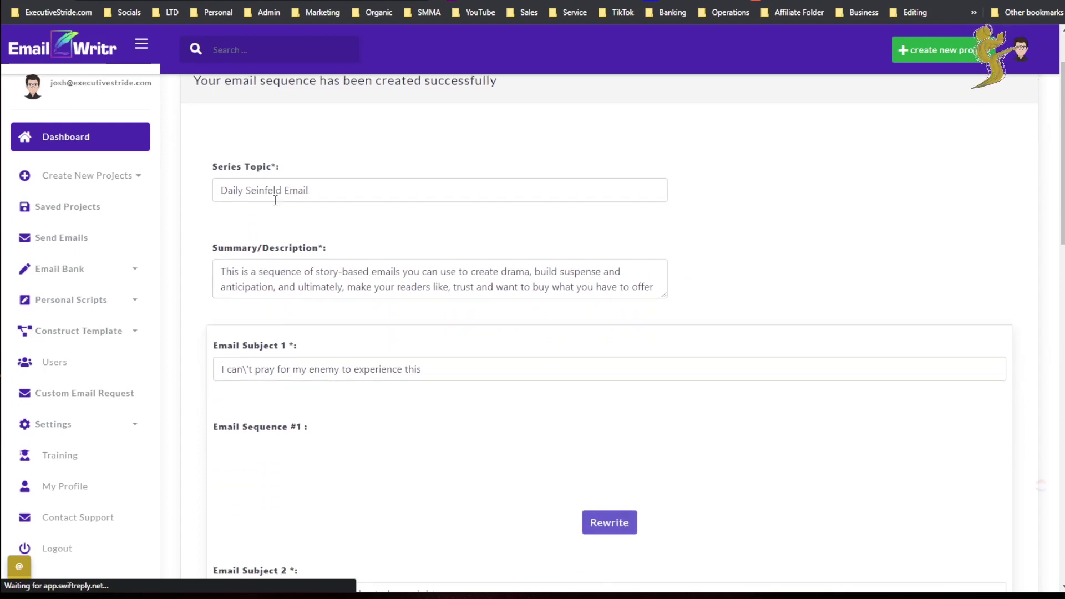
{"action": "scroll", "coordinate": [294, 276], "scroll_direction": "down", "scroll_amount": 1}
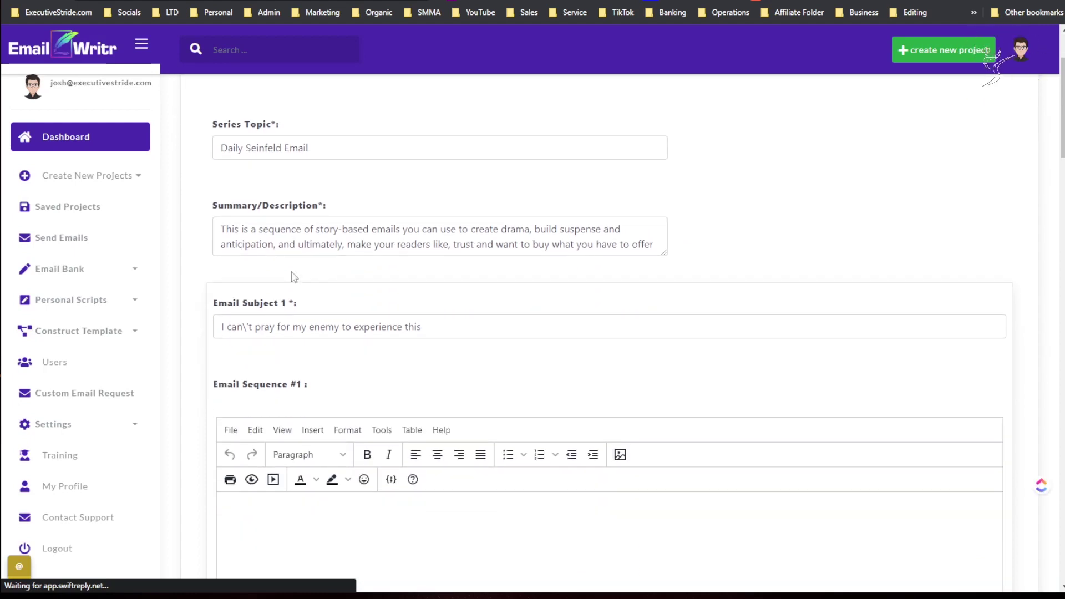
{"action": "scroll", "coordinate": [311, 250], "scroll_direction": "down", "scroll_amount": 4}
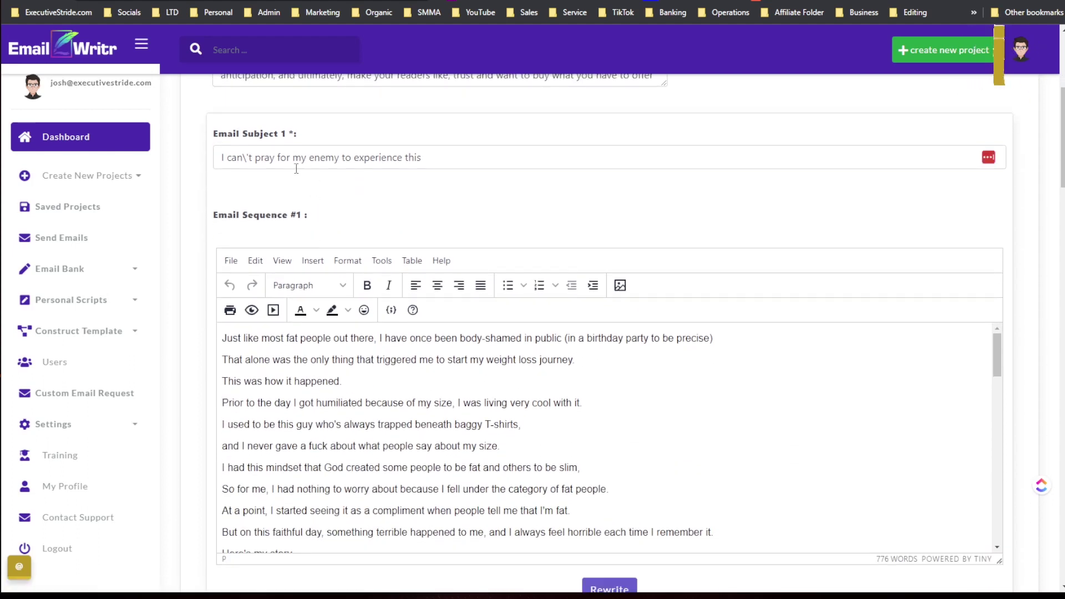
{"action": "scroll", "coordinate": [297, 169], "scroll_direction": "down", "scroll_amount": 3}
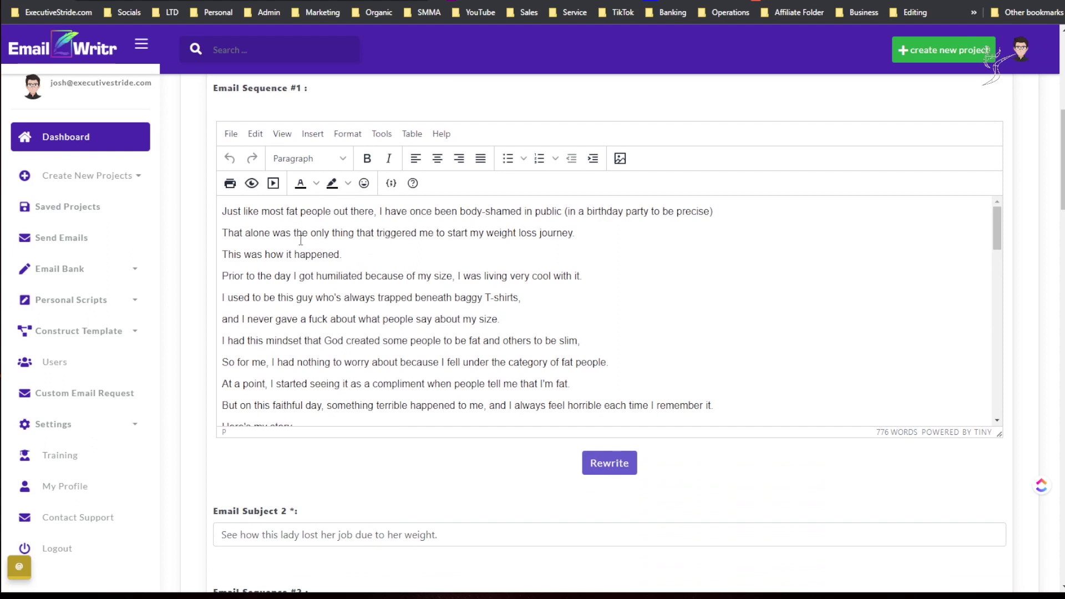
{"action": "scroll", "coordinate": [301, 240], "scroll_direction": "down", "scroll_amount": 10}
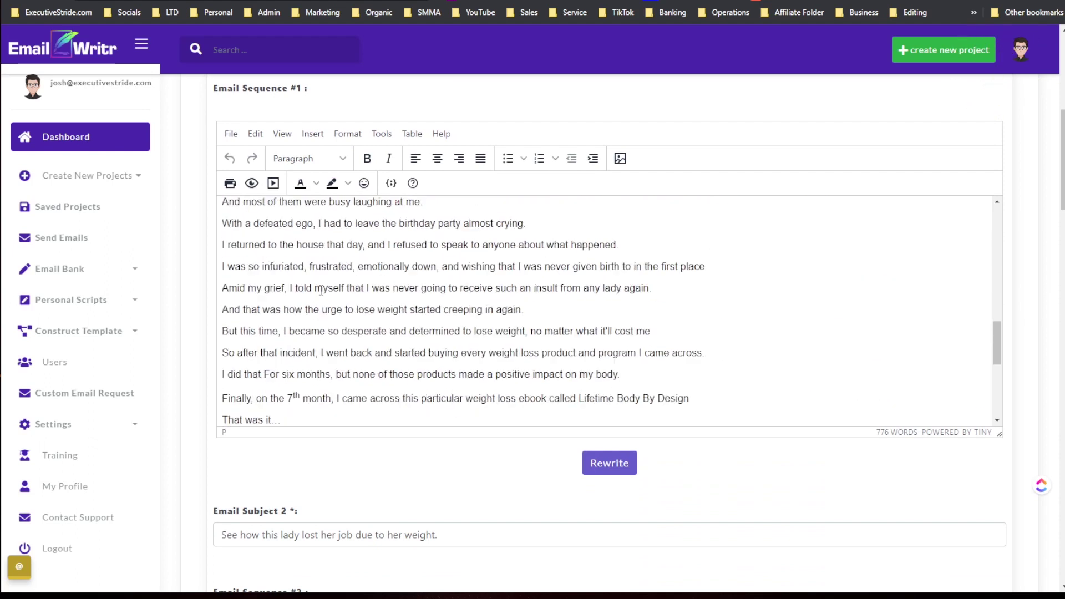
{"action": "scroll", "coordinate": [321, 291], "scroll_direction": "down", "scroll_amount": 15}
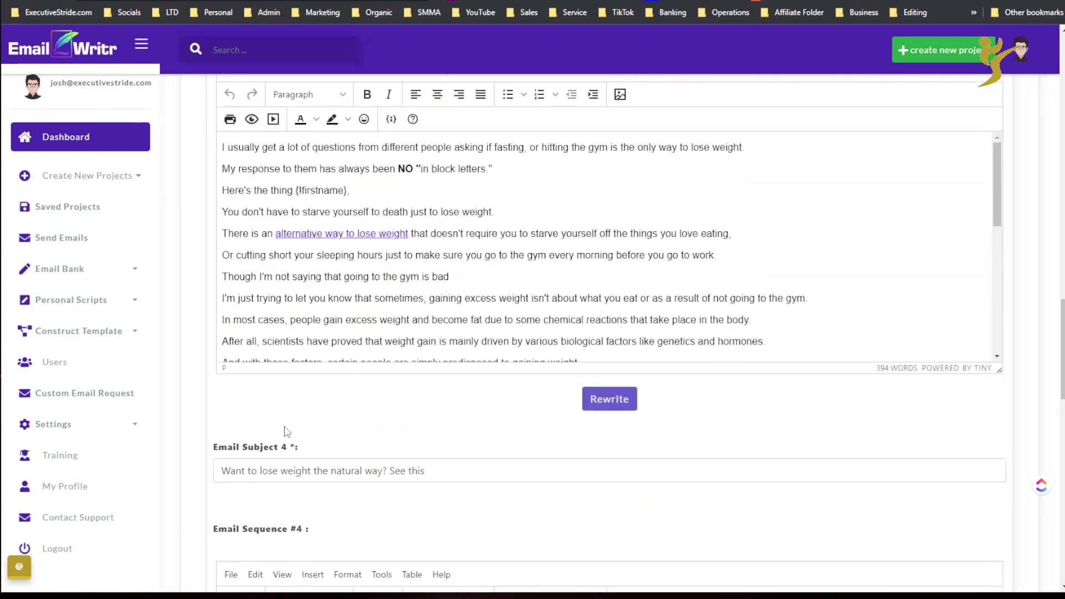
{"action": "scroll", "coordinate": [287, 432], "scroll_direction": "down", "scroll_amount": 15}
{"action": "scroll", "coordinate": [288, 425], "scroll_direction": "up", "scroll_amount": 5}
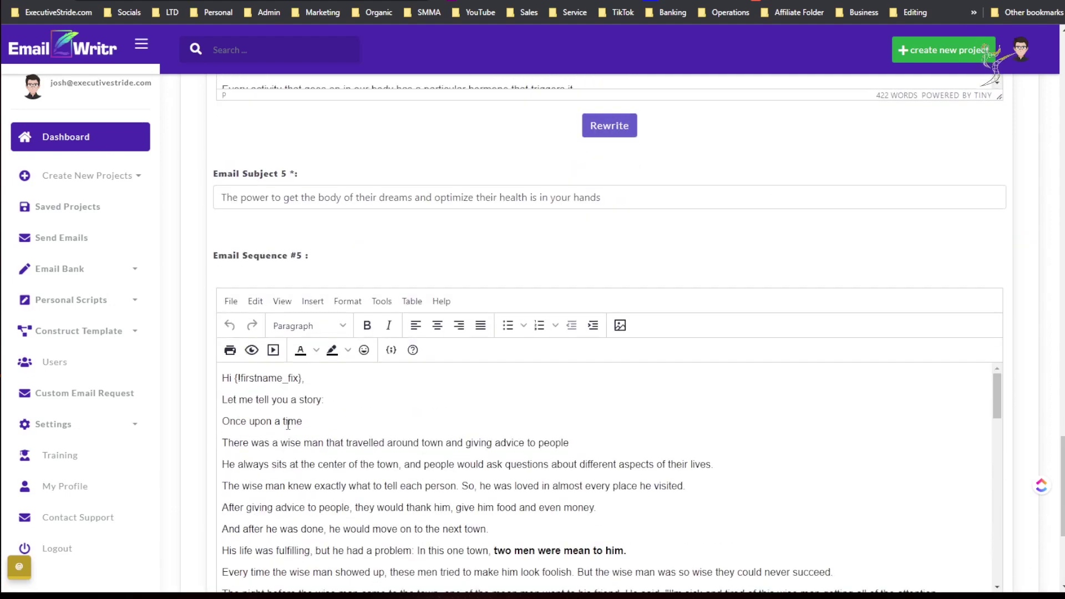
{"action": "scroll", "coordinate": [288, 425], "scroll_direction": "up", "scroll_amount": 20}
{"action": "scroll", "coordinate": [293, 428], "scroll_direction": "down", "scroll_amount": 8}
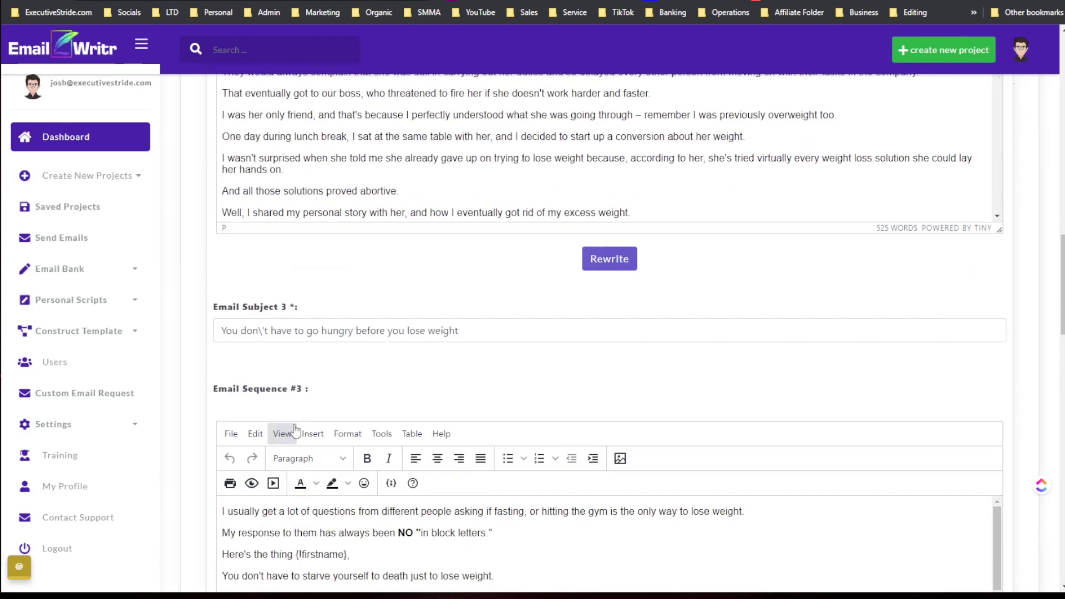
{"action": "scroll", "coordinate": [290, 441], "scroll_direction": "down", "scroll_amount": 3}
{"action": "scroll", "coordinate": [294, 430], "scroll_direction": "down", "scroll_amount": 8}
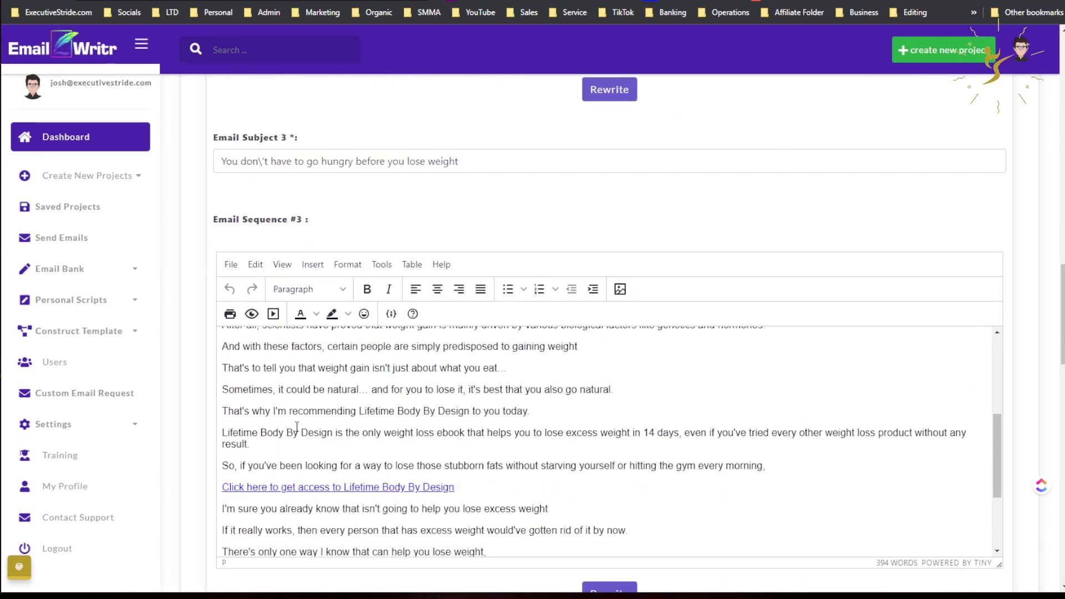
{"action": "scroll", "coordinate": [295, 426], "scroll_direction": "down", "scroll_amount": 4}
{"action": "scroll", "coordinate": [294, 431], "scroll_direction": "up", "scroll_amount": 4}
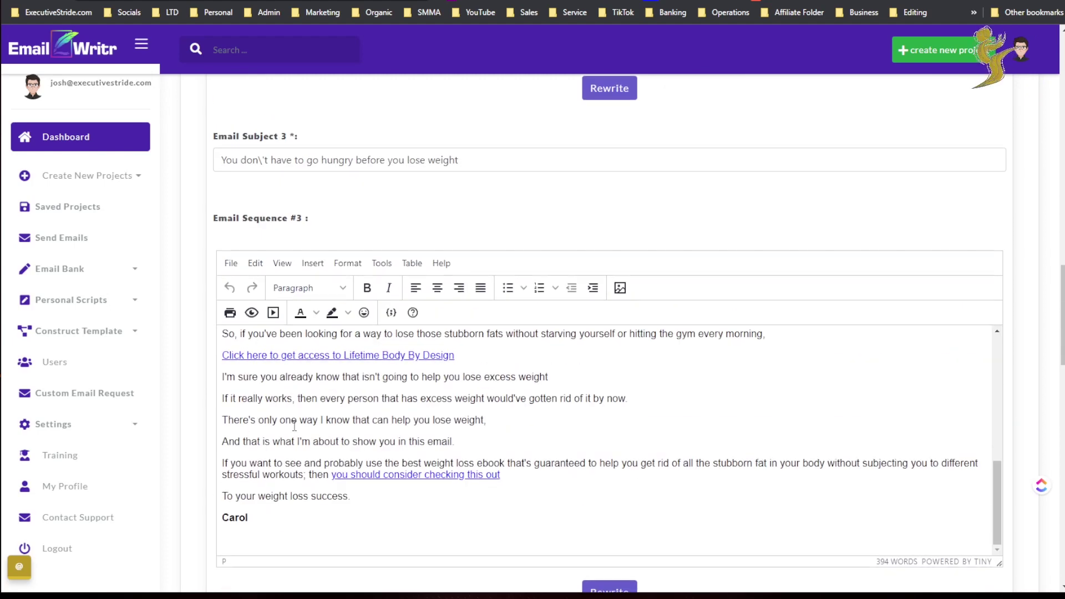
{"action": "scroll", "coordinate": [294, 431], "scroll_direction": "down", "scroll_amount": 8}
{"action": "scroll", "coordinate": [288, 427], "scroll_direction": "down", "scroll_amount": 3}
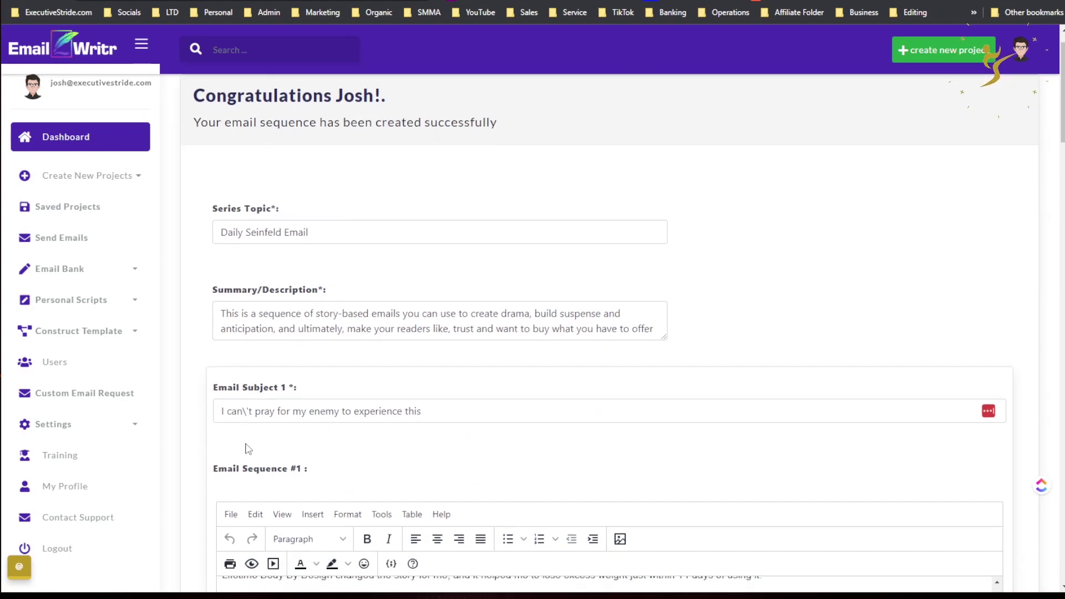
{"action": "scroll", "coordinate": [247, 444], "scroll_direction": "down", "scroll_amount": 5}
{"action": "scroll", "coordinate": [250, 440], "scroll_direction": "up", "scroll_amount": 10}
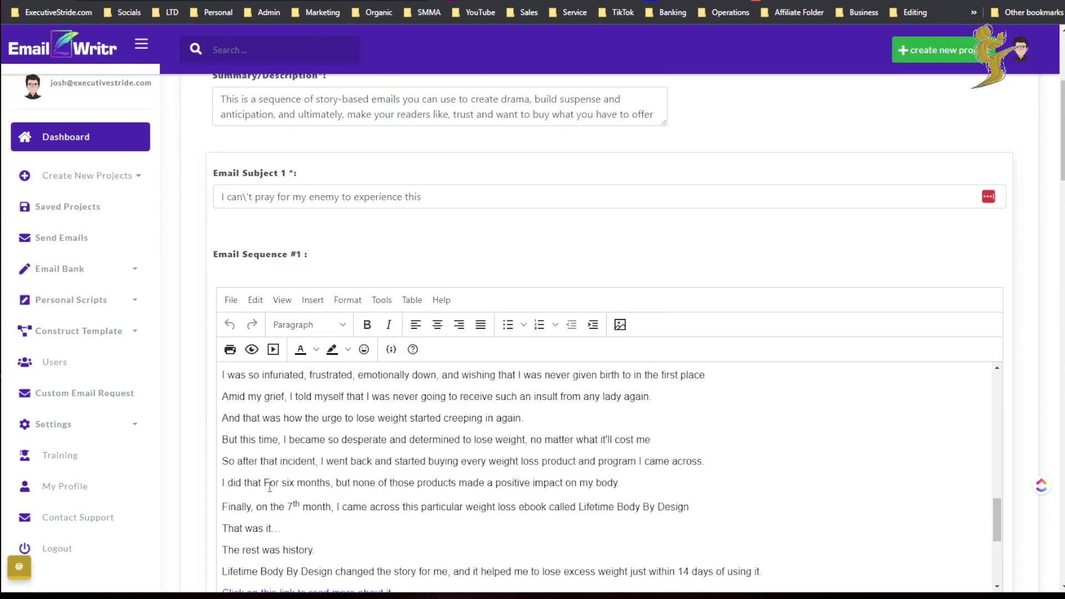
{"action": "scroll", "coordinate": [275, 465], "scroll_direction": "down", "scroll_amount": 3}
{"action": "scroll", "coordinate": [276, 465], "scroll_direction": "down", "scroll_amount": 10}
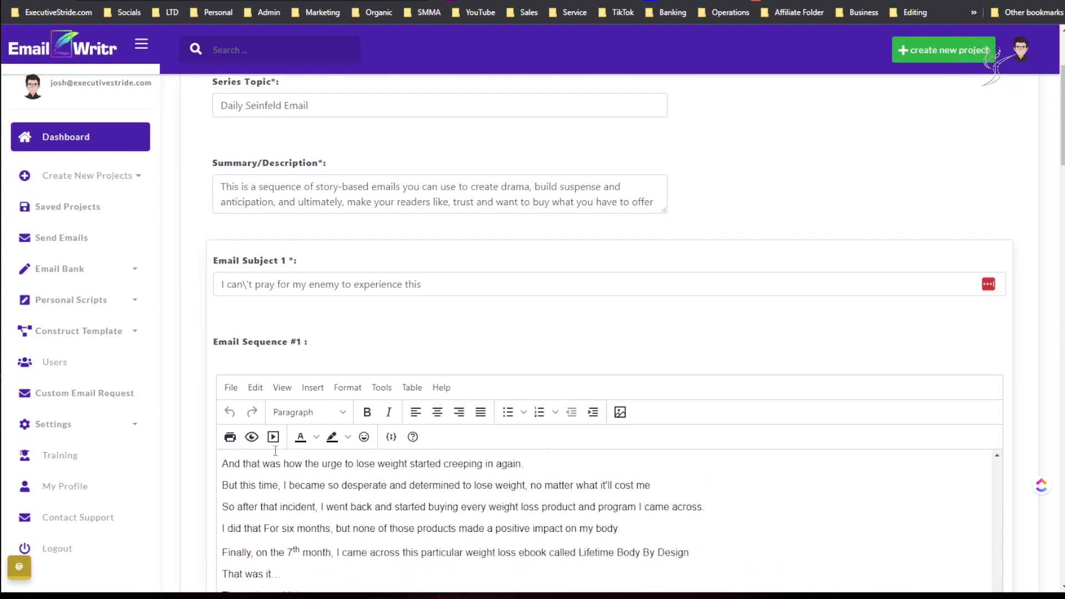
{"action": "scroll", "coordinate": [205, 339], "scroll_direction": "down", "scroll_amount": 3}
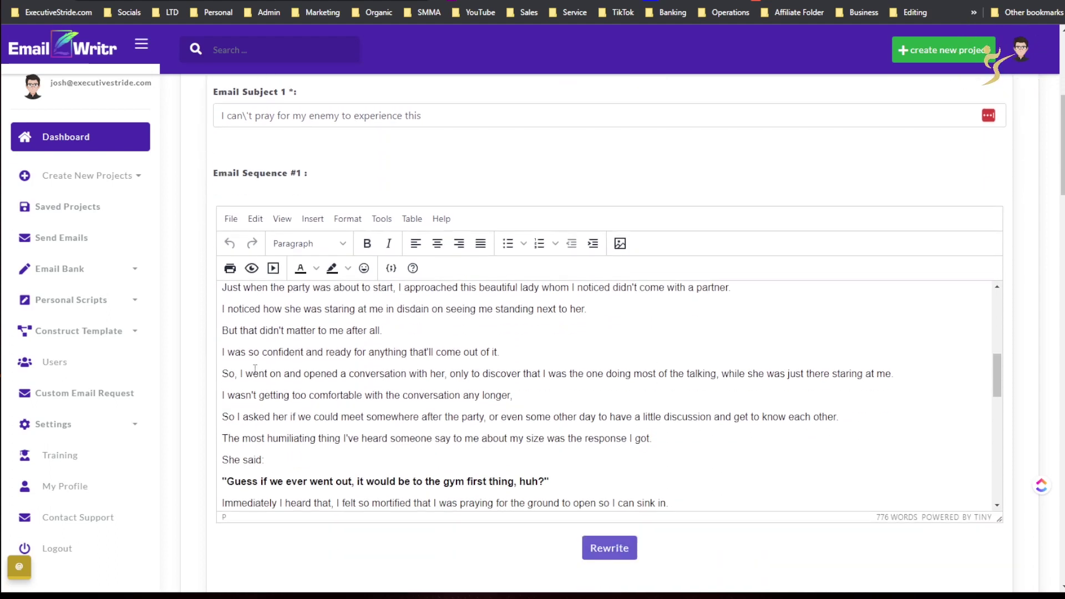
{"action": "scroll", "coordinate": [260, 370], "scroll_direction": "up", "scroll_amount": 5}
{"action": "scroll", "coordinate": [261, 370], "scroll_direction": "up", "scroll_amount": 3}
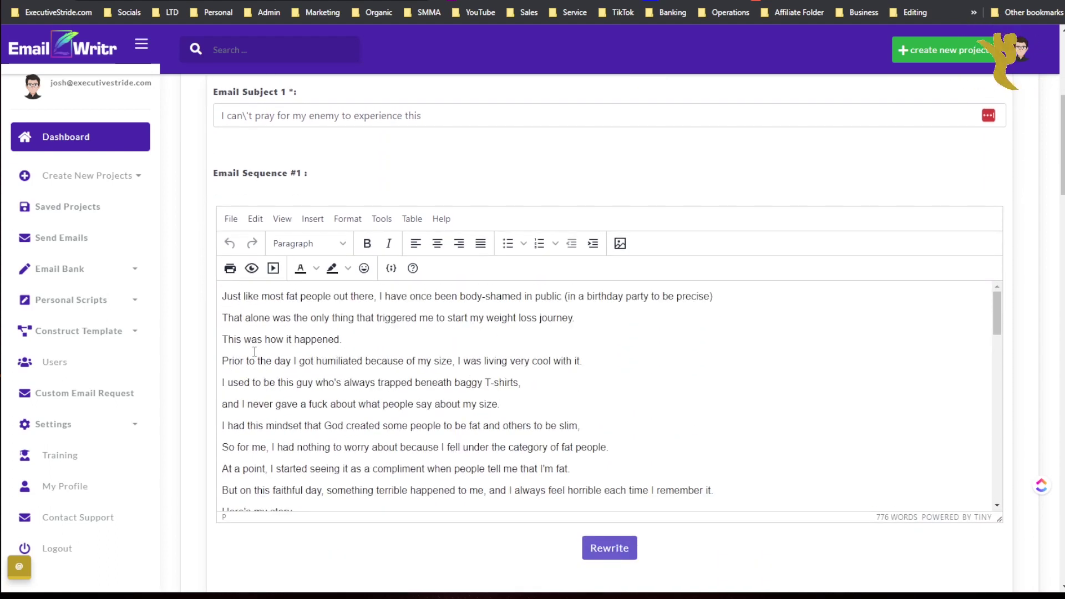
{"action": "scroll", "coordinate": [255, 351], "scroll_direction": "up", "scroll_amount": 2}
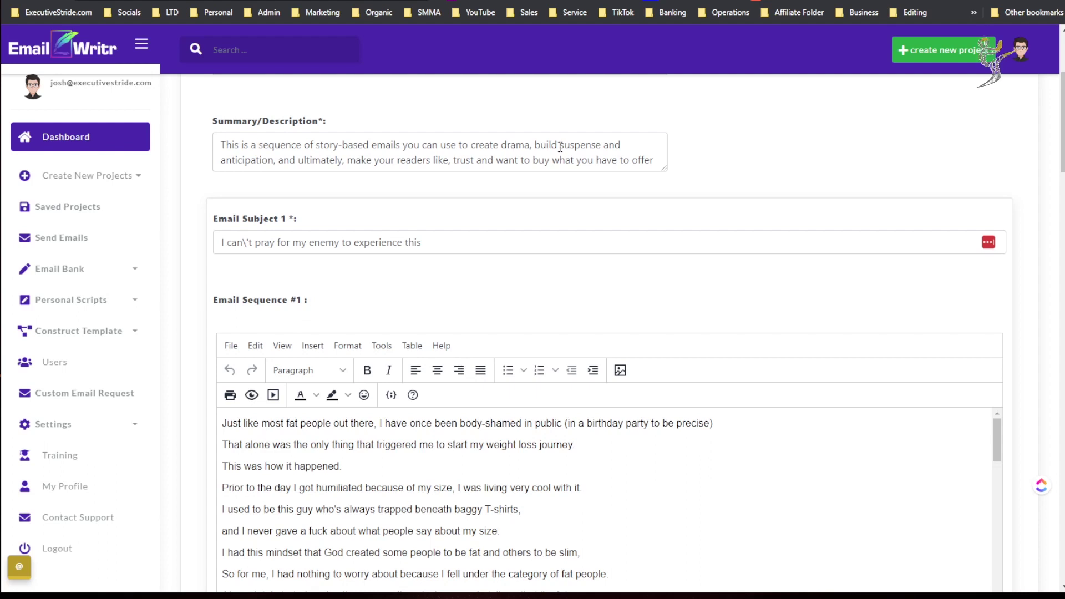
{"action": "scroll", "coordinate": [302, 200], "scroll_direction": "down", "scroll_amount": 1}
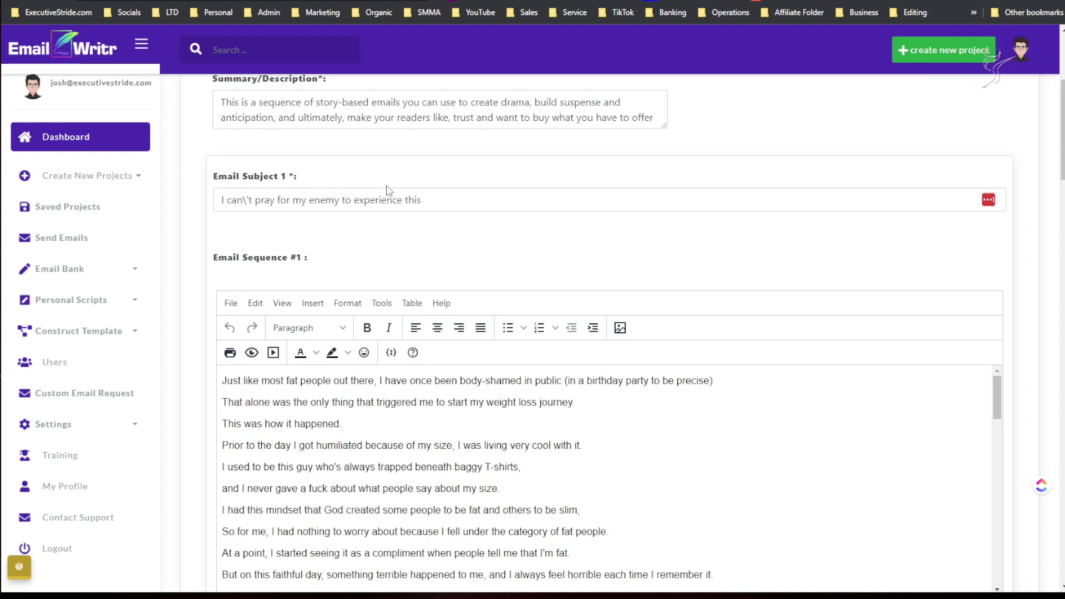
{"action": "scroll", "coordinate": [419, 247], "scroll_direction": "down", "scroll_amount": 2}
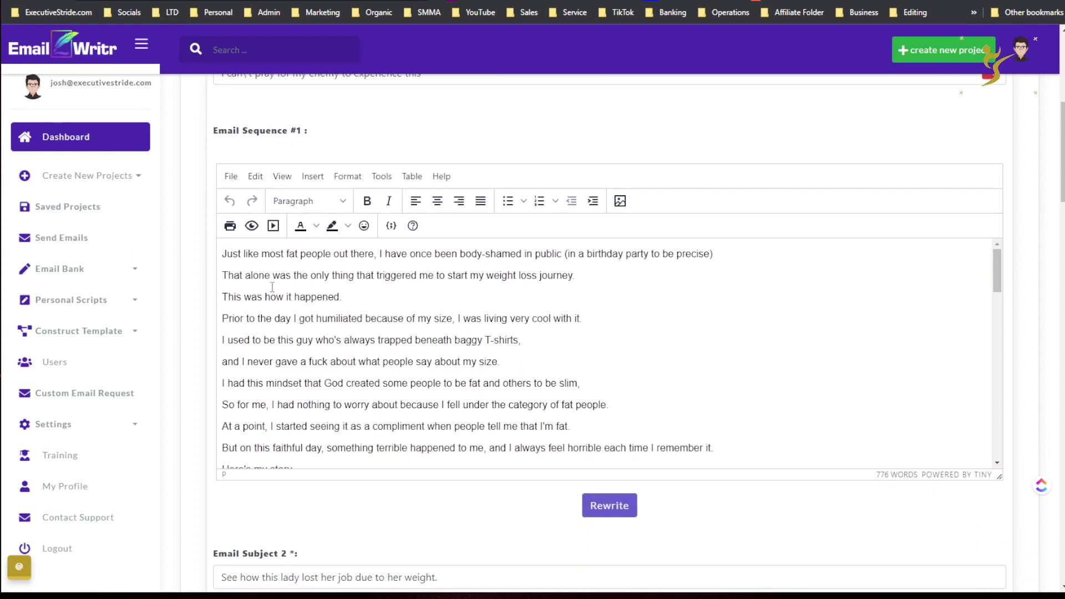
{"action": "scroll", "coordinate": [273, 287], "scroll_direction": "up", "scroll_amount": 1}
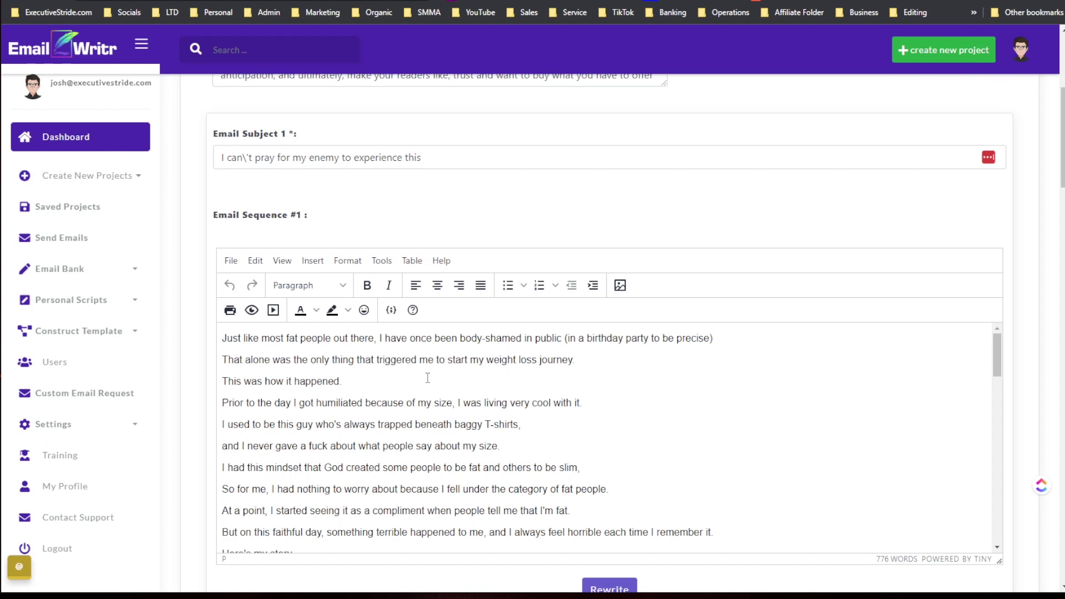
{"action": "scroll", "coordinate": [313, 376], "scroll_direction": "down", "scroll_amount": 1}
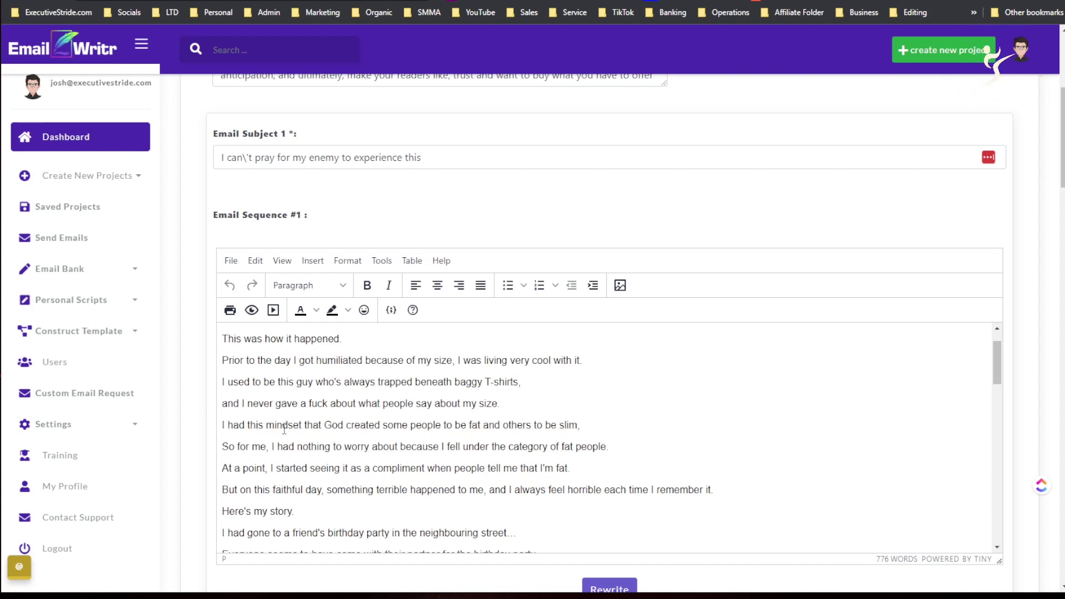
{"action": "scroll", "coordinate": [284, 428], "scroll_direction": "down", "scroll_amount": 1}
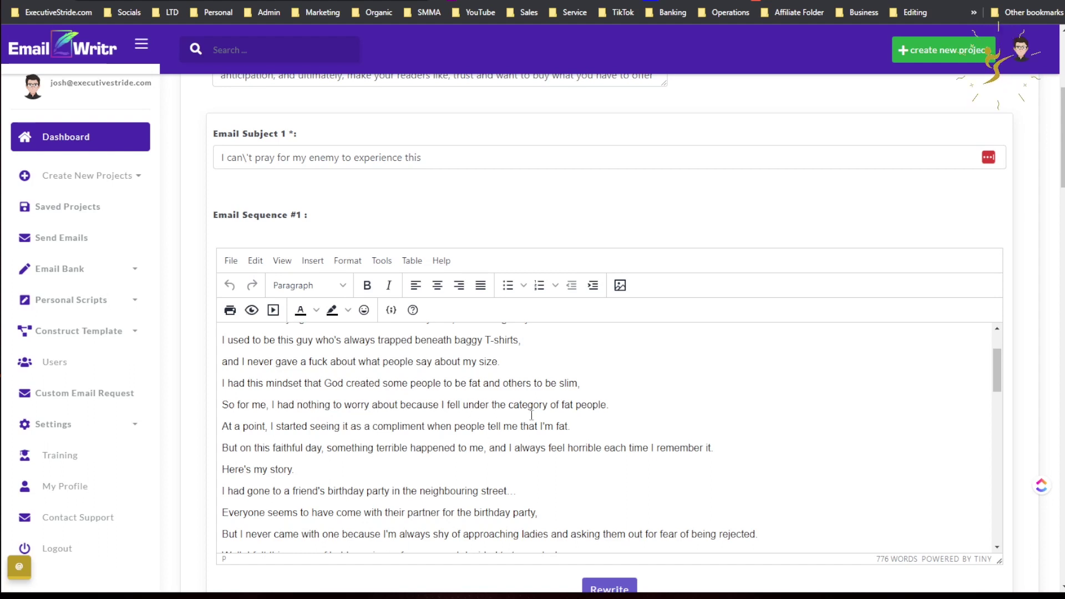
{"action": "scroll", "coordinate": [531, 414], "scroll_direction": "down", "scroll_amount": 1}
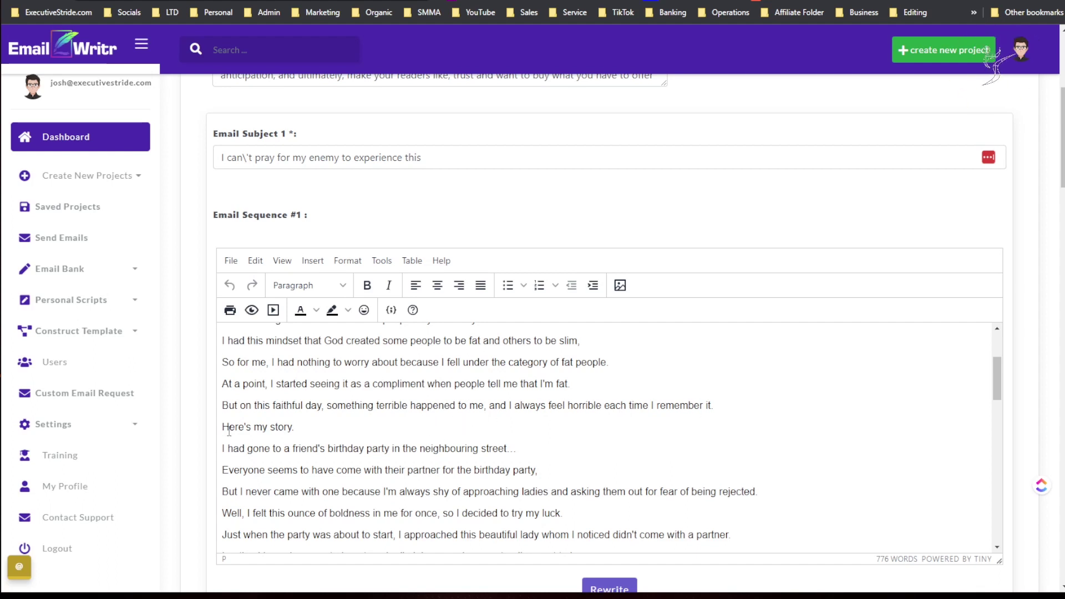
{"action": "scroll", "coordinate": [235, 447], "scroll_direction": "down", "scroll_amount": 7}
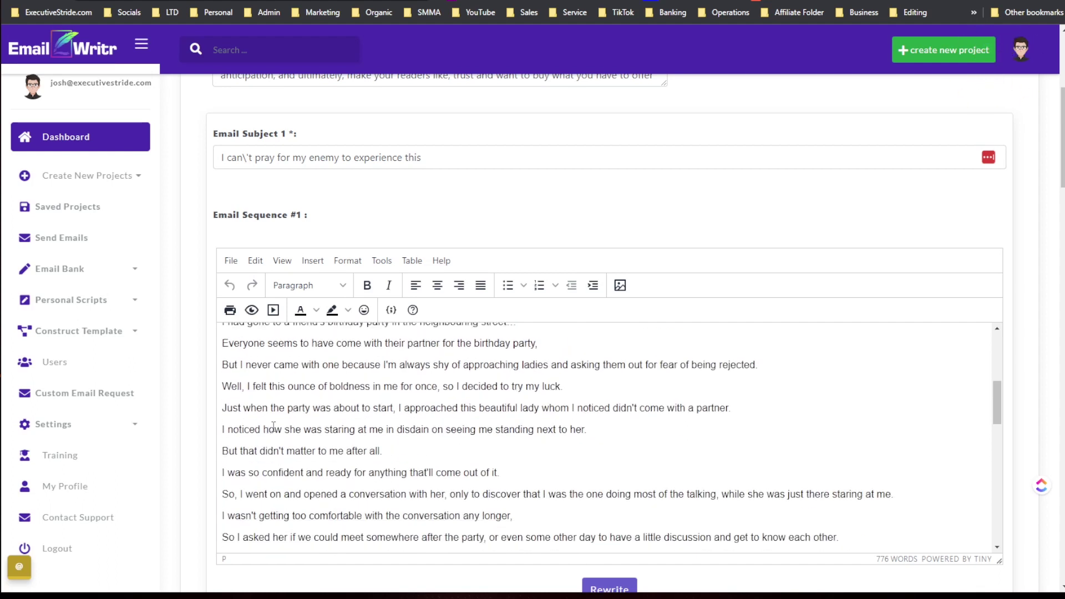
{"action": "scroll", "coordinate": [322, 428], "scroll_direction": "down", "scroll_amount": 10}
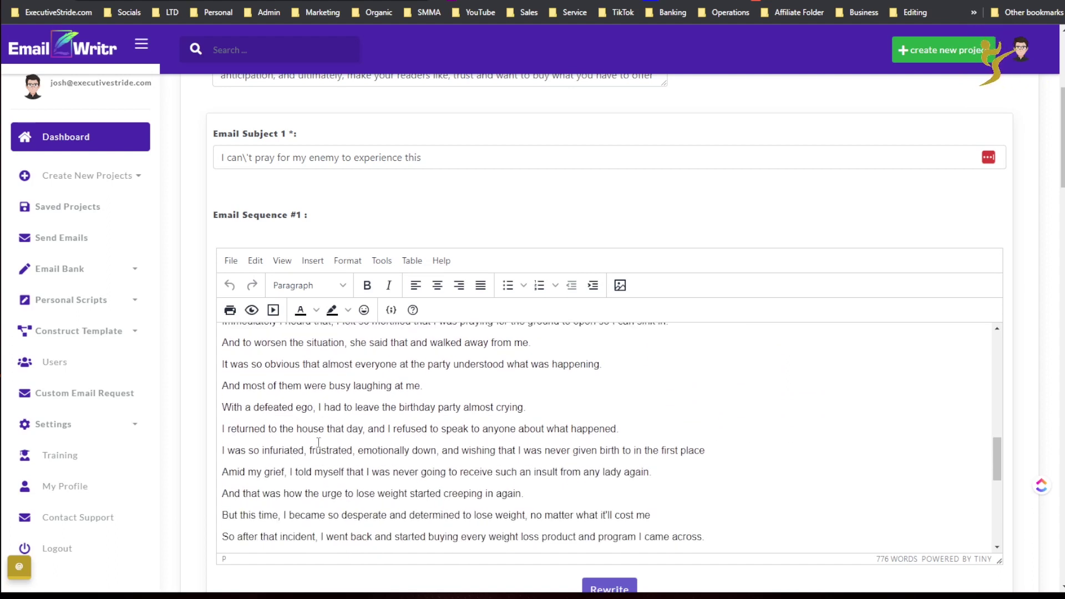
{"action": "scroll", "coordinate": [304, 473], "scroll_direction": "down", "scroll_amount": 13}
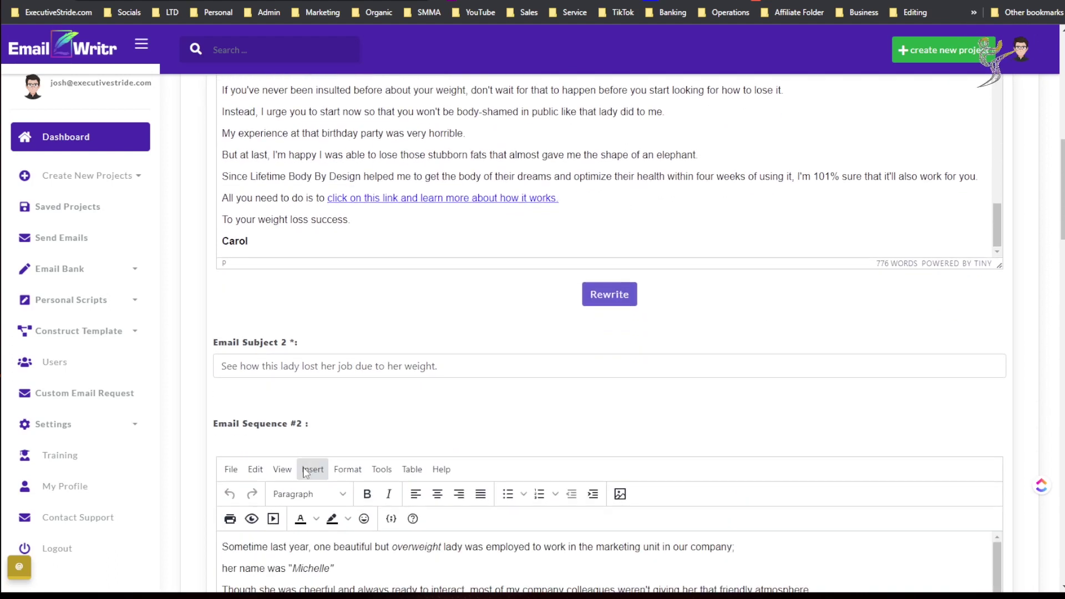
{"action": "scroll", "coordinate": [311, 466], "scroll_direction": "down", "scroll_amount": 15}
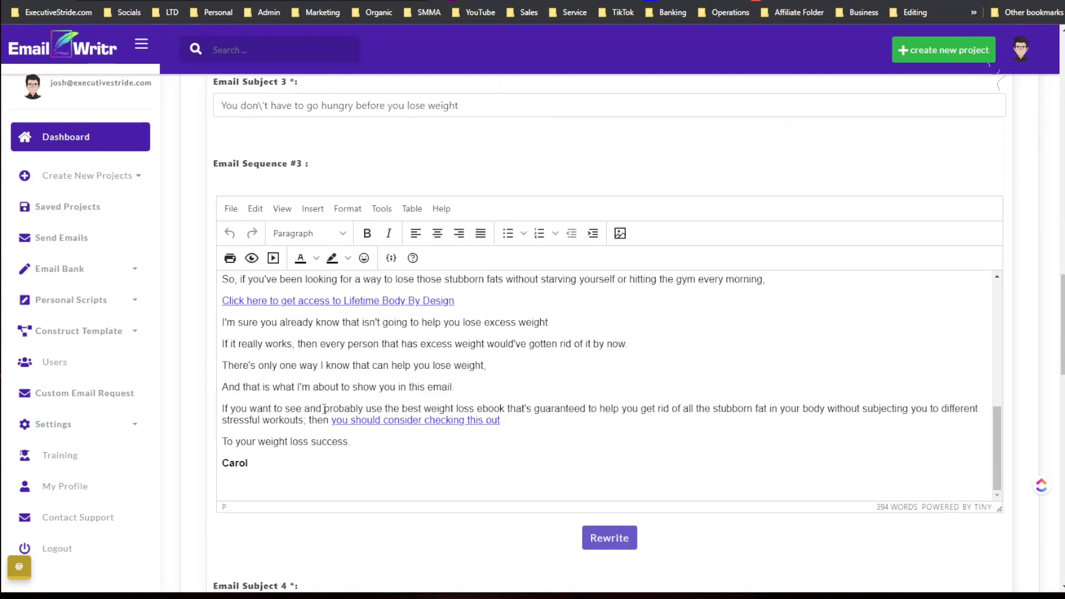
{"action": "scroll", "coordinate": [312, 404], "scroll_direction": "up", "scroll_amount": 14}
{"action": "scroll", "coordinate": [333, 425], "scroll_direction": "up", "scroll_amount": 20}
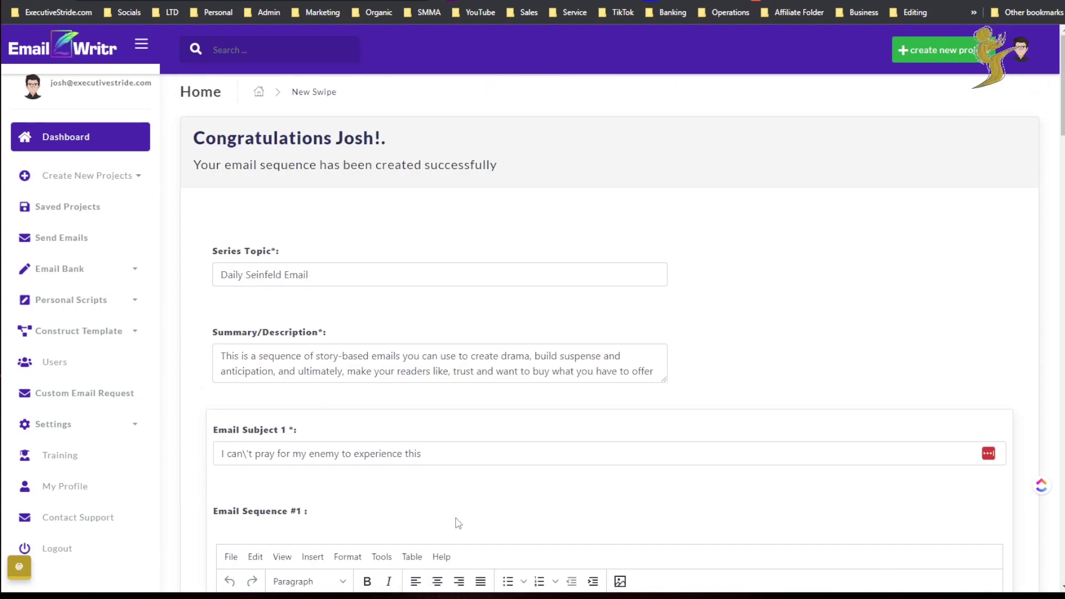
- Scroll through Emails 4 and 5 to the end of the generated sequence
{"action": "scroll", "coordinate": [471, 490], "scroll_direction": "down", "scroll_amount": 2}
{"action": "scroll", "coordinate": [506, 442], "scroll_direction": "down", "scroll_amount": 2}
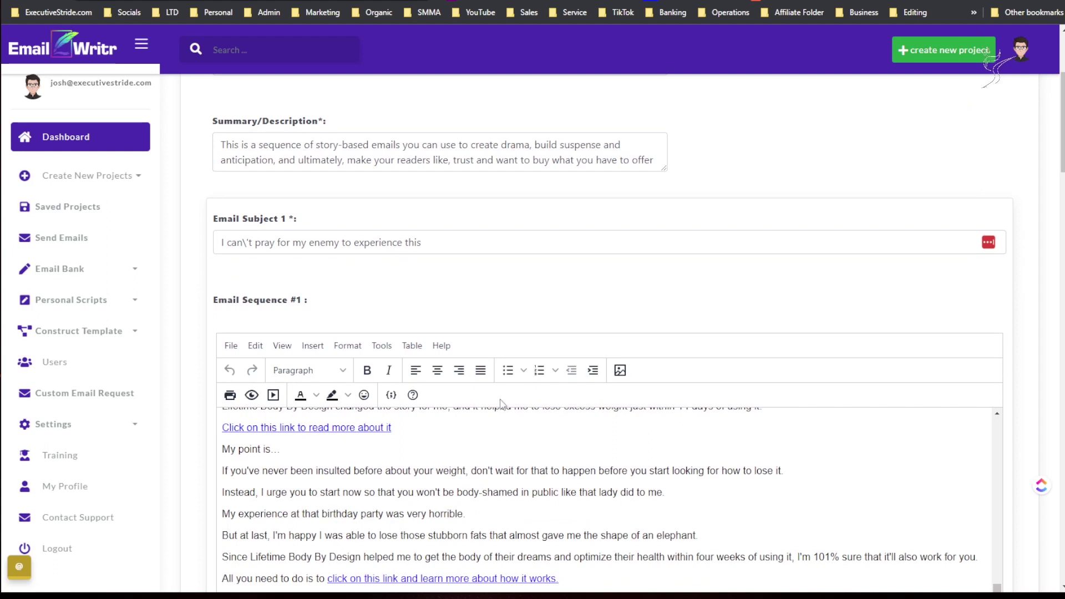
{"action": "scroll", "coordinate": [409, 396], "scroll_direction": "down", "scroll_amount": 7}
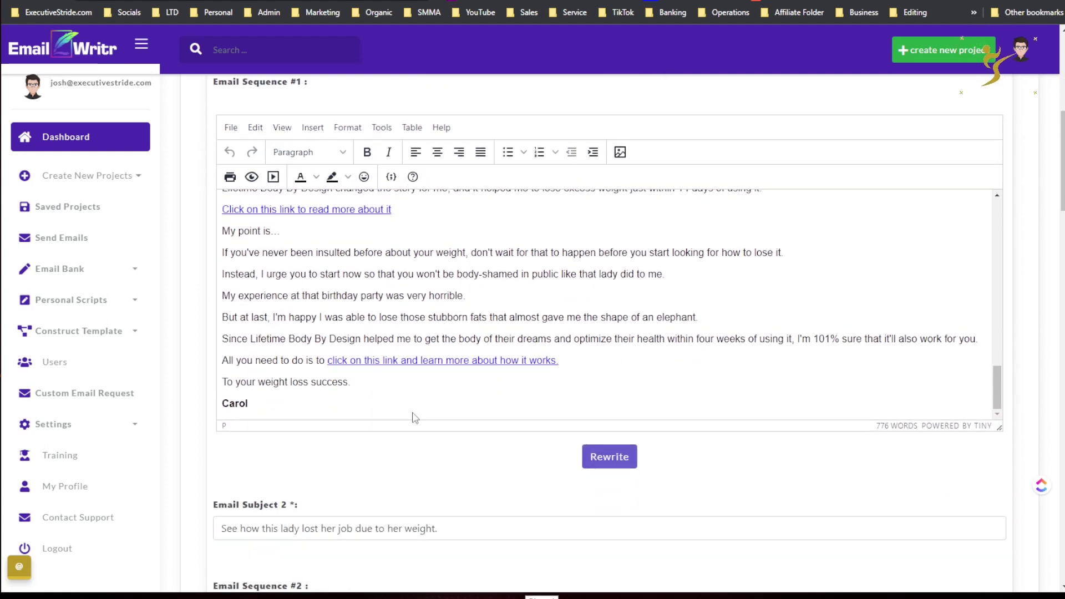
{"action": "scroll", "coordinate": [418, 418], "scroll_direction": "down", "scroll_amount": 3}
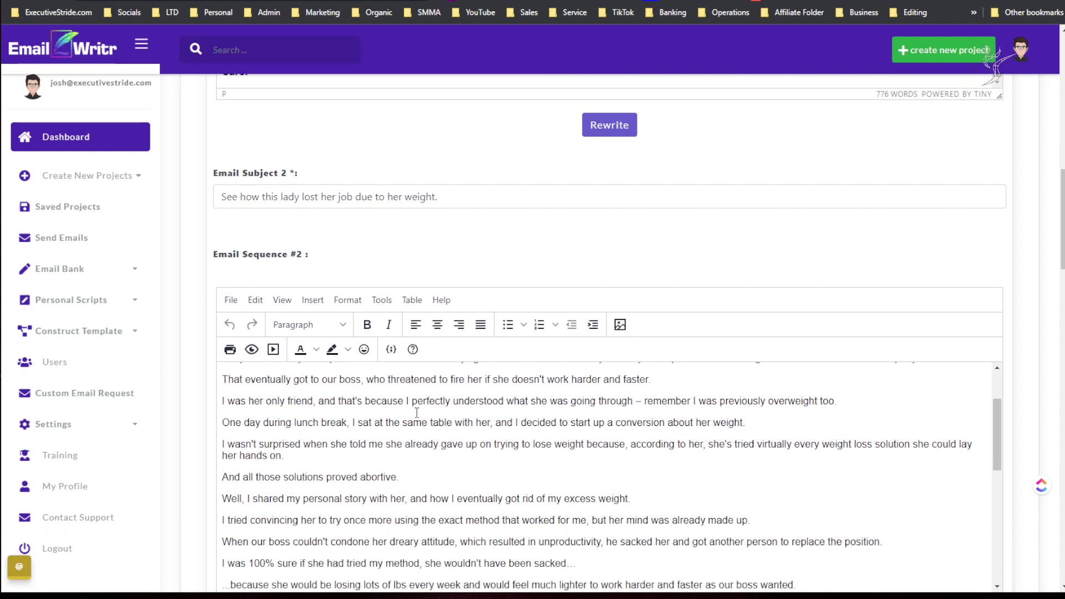
{"action": "scroll", "coordinate": [626, 204], "scroll_direction": "down", "scroll_amount": 8}
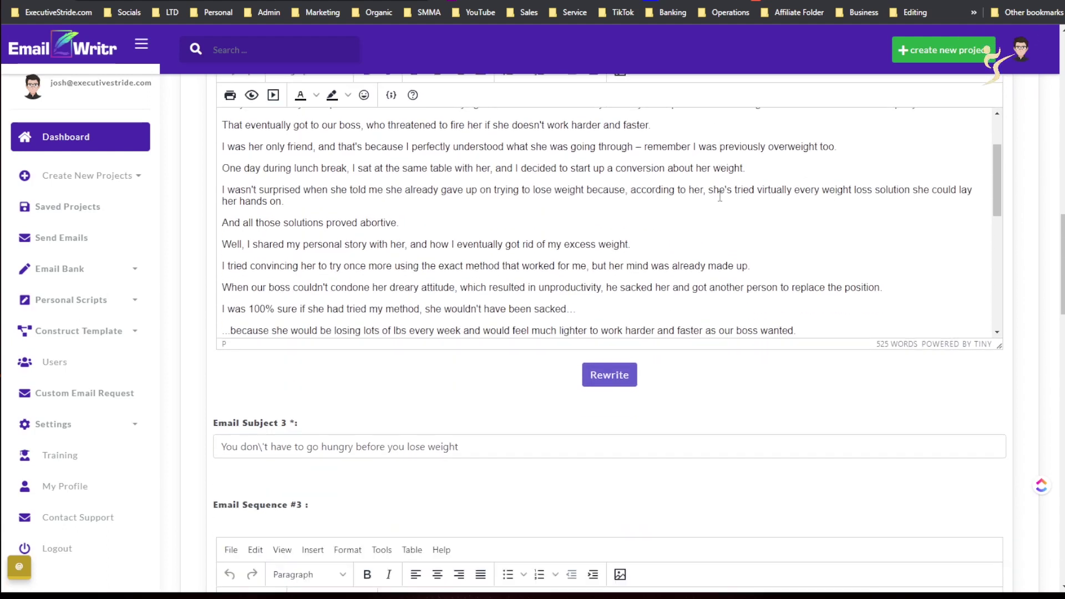
{"action": "scroll", "coordinate": [610, 233], "scroll_direction": "down", "scroll_amount": 5}
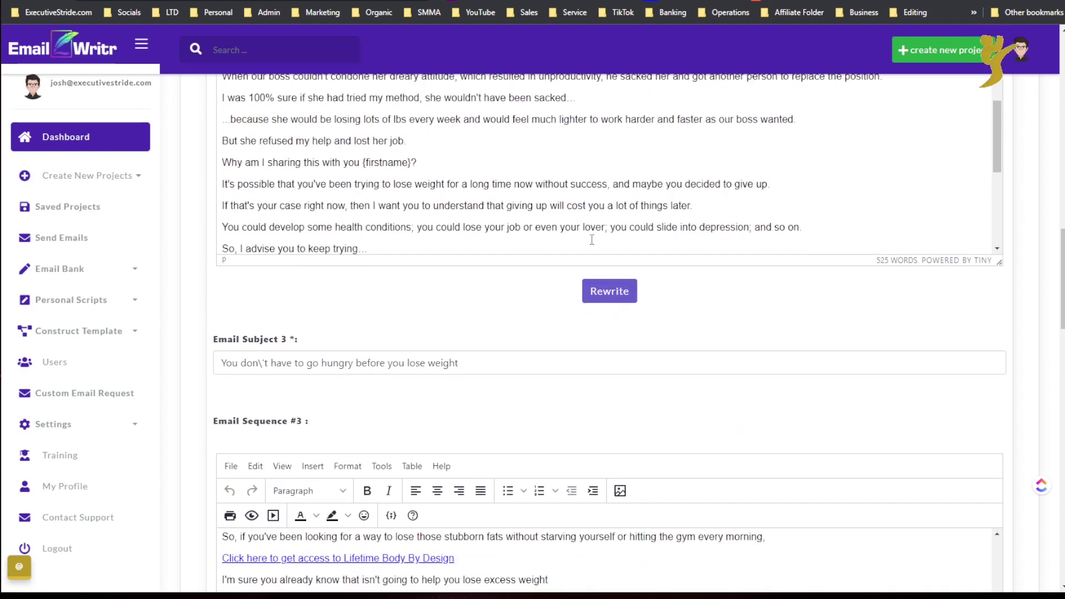
{"action": "scroll", "coordinate": [413, 195], "scroll_direction": "down", "scroll_amount": 10}
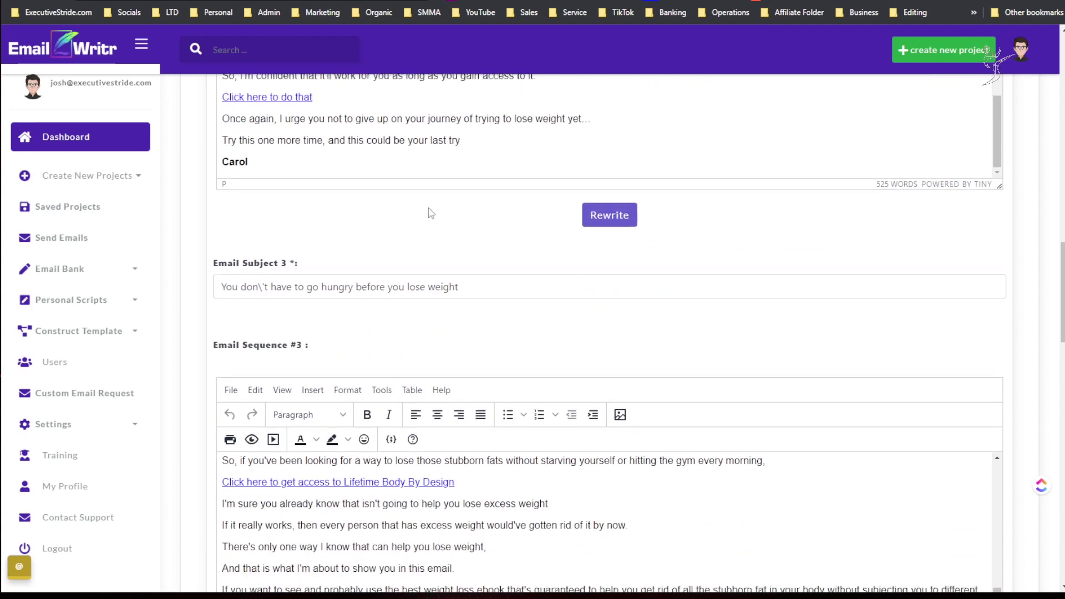
{"action": "scroll", "coordinate": [278, 294], "scroll_direction": "down", "scroll_amount": 1}
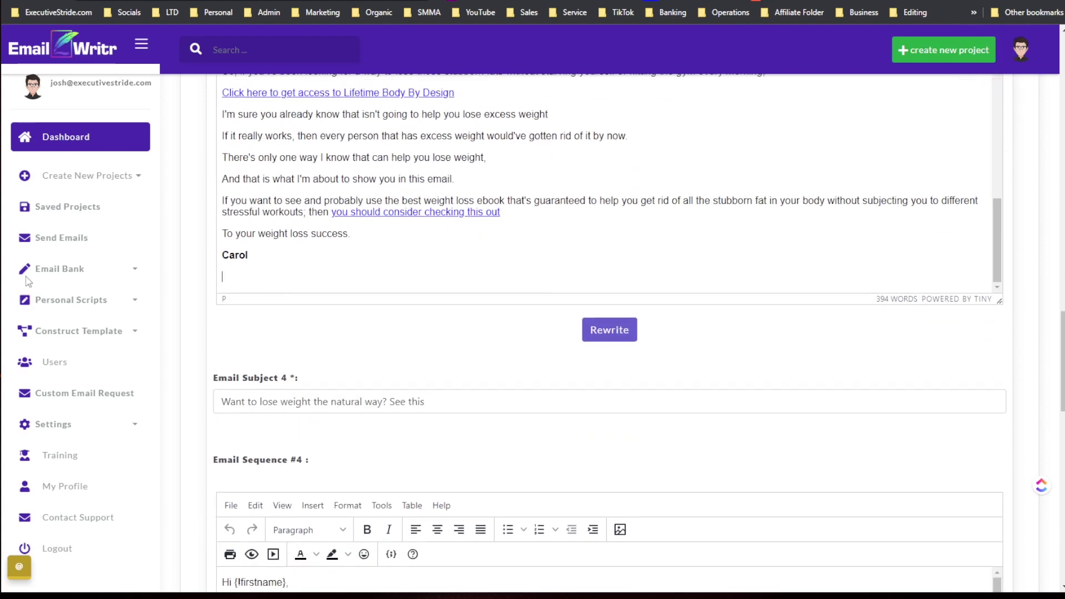
{"action": "scroll", "coordinate": [167, 416], "scroll_direction": "down", "scroll_amount": 7}
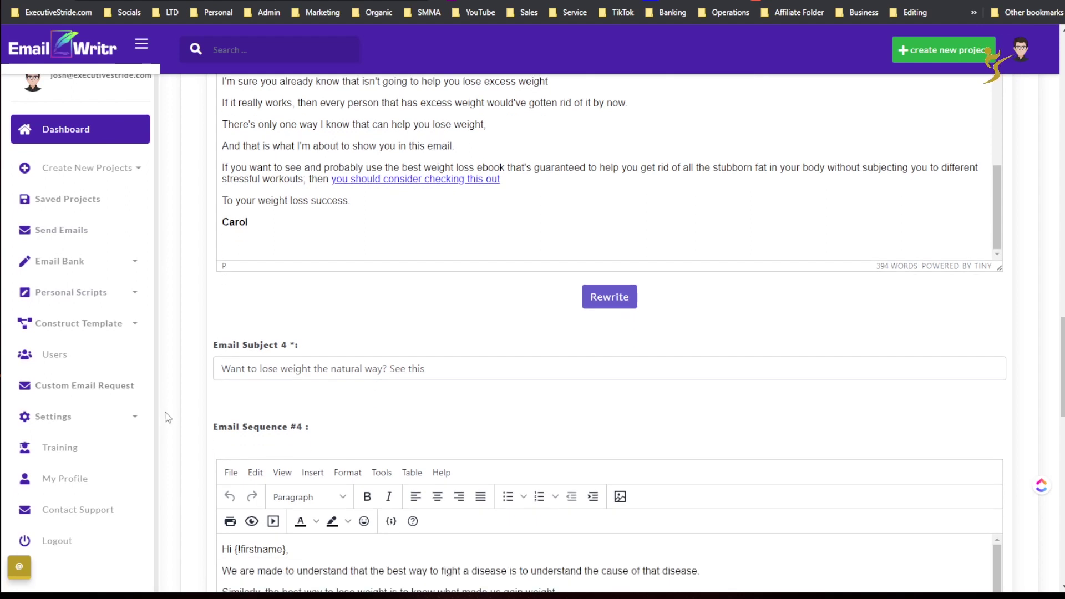
{"action": "scroll", "coordinate": [198, 376], "scroll_direction": "down", "scroll_amount": 6}
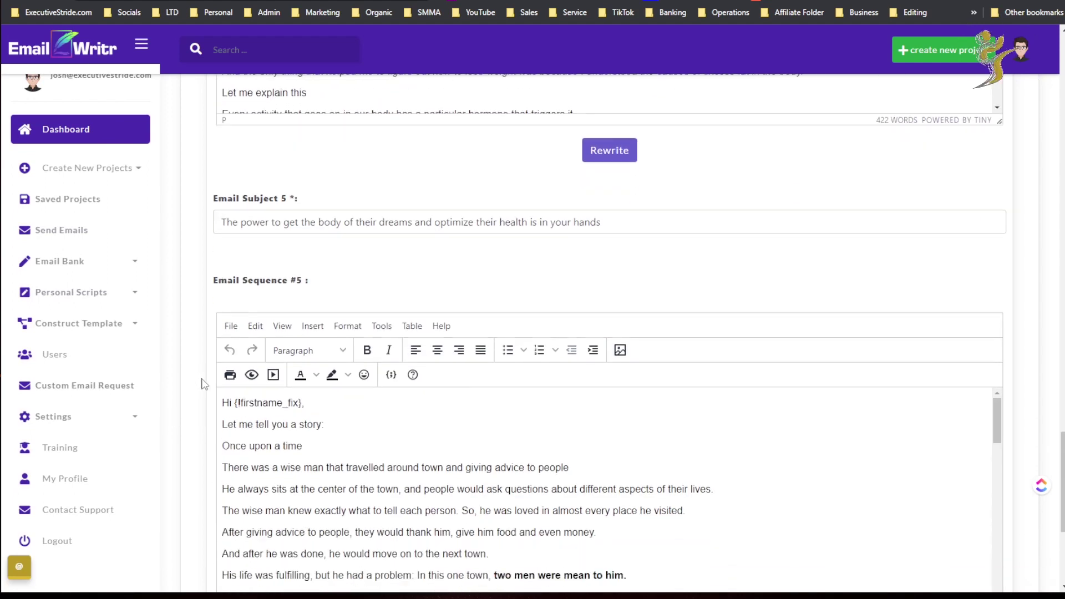
{"action": "left_click", "coordinate": [88, 168]}
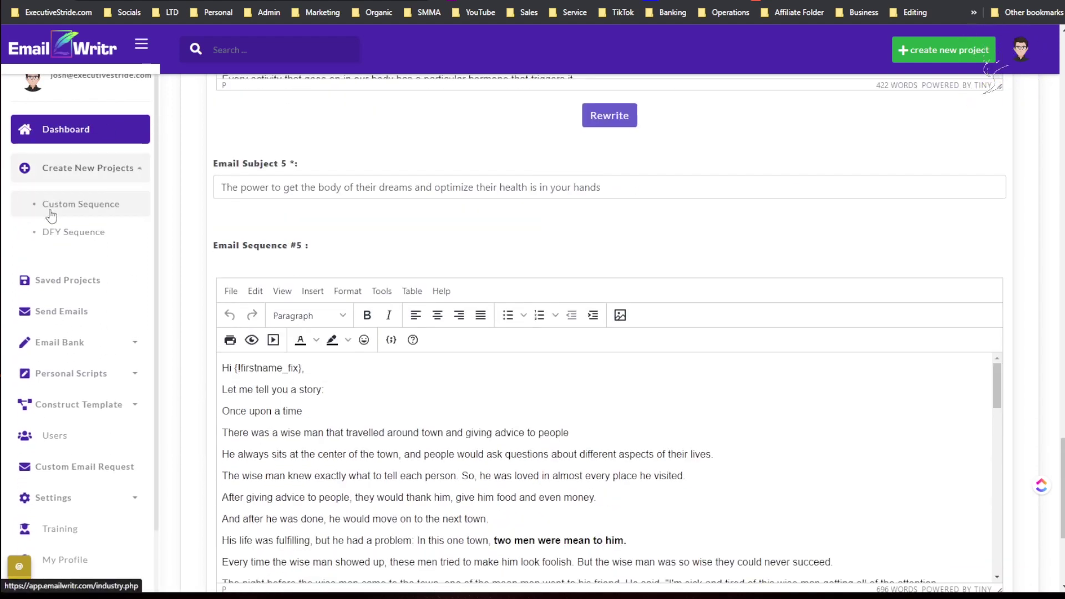
{"action": "scroll", "coordinate": [357, 255], "scroll_direction": "down", "scroll_amount": 4}
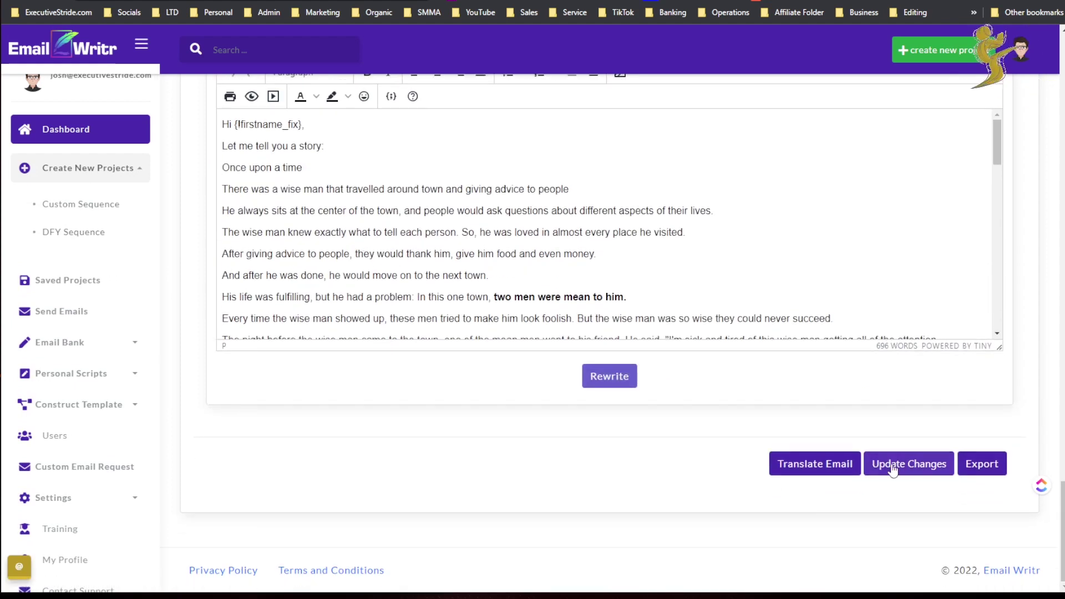
- Save the sequence changes, check the dashboard's saved emails, then browse the DFY industry categories
{"action": "left_click", "coordinate": [934, 468]}
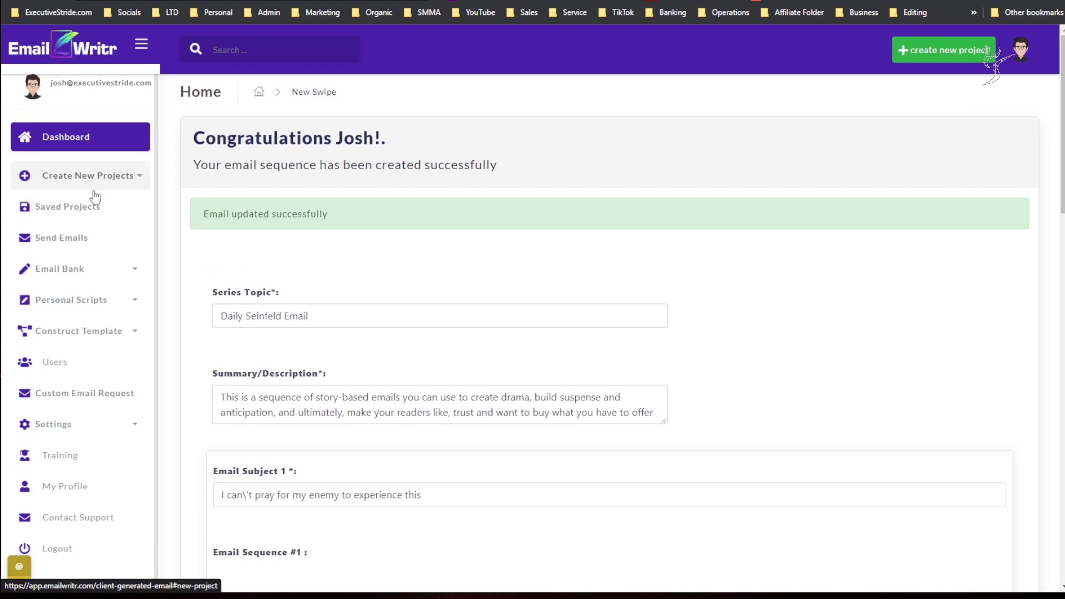
{"action": "left_click", "coordinate": [65, 143]}
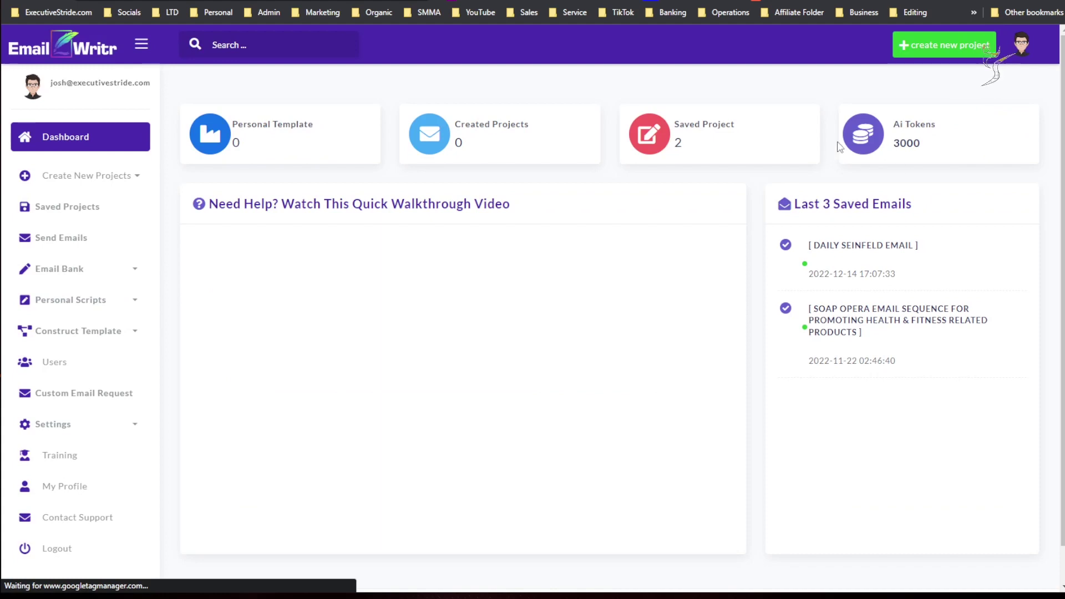
{"action": "left_click_drag", "start_coordinate": [839, 146], "coordinate": [923, 150]}
{"action": "left_click", "coordinate": [638, 161]}
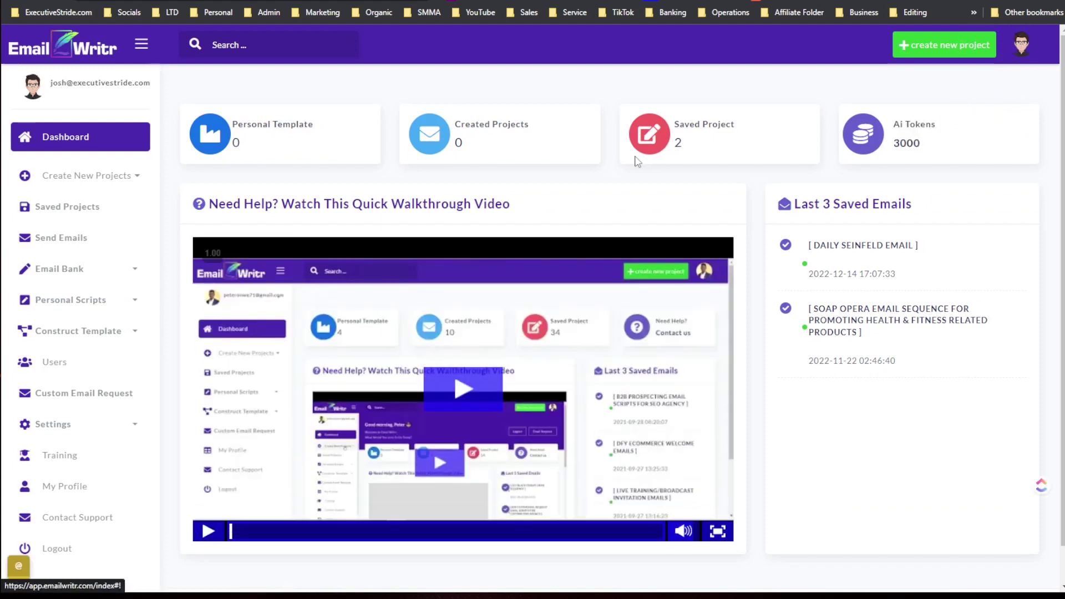
{"action": "left_click", "coordinate": [30, 183]}
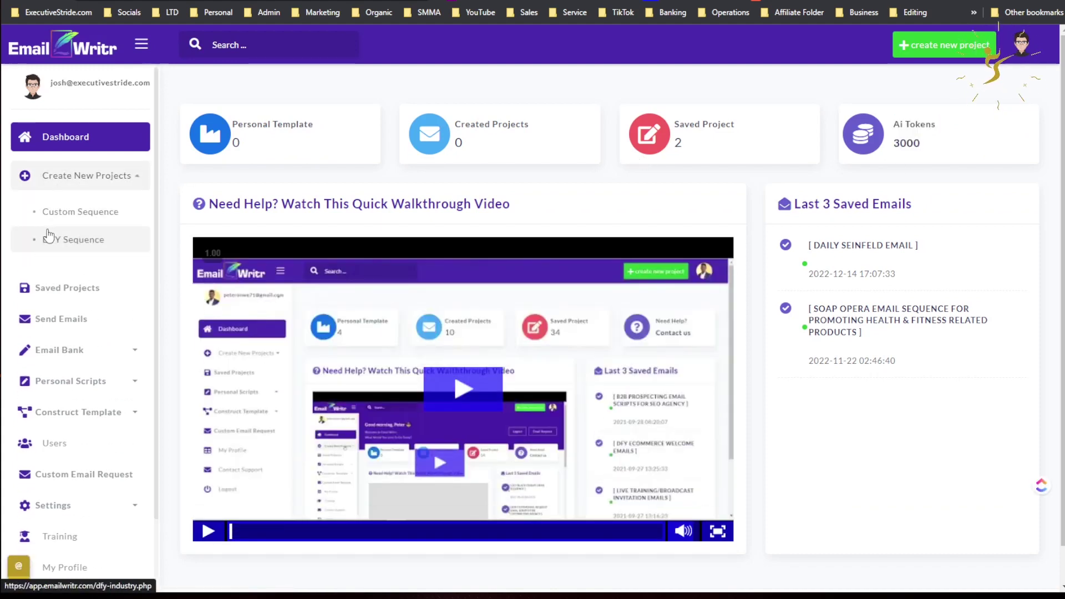
{"action": "left_click", "coordinate": [48, 237]}
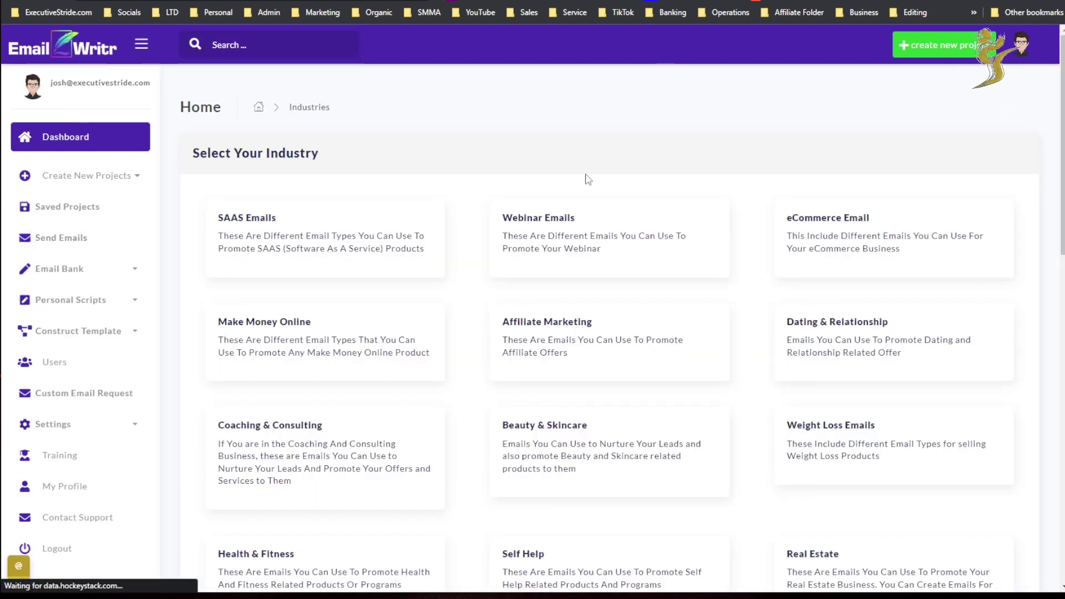
- Open the saved Lifetime Body By Design project from Saved Projects for editing
{"action": "scroll", "coordinate": [586, 198], "scroll_direction": "down", "scroll_amount": 3}
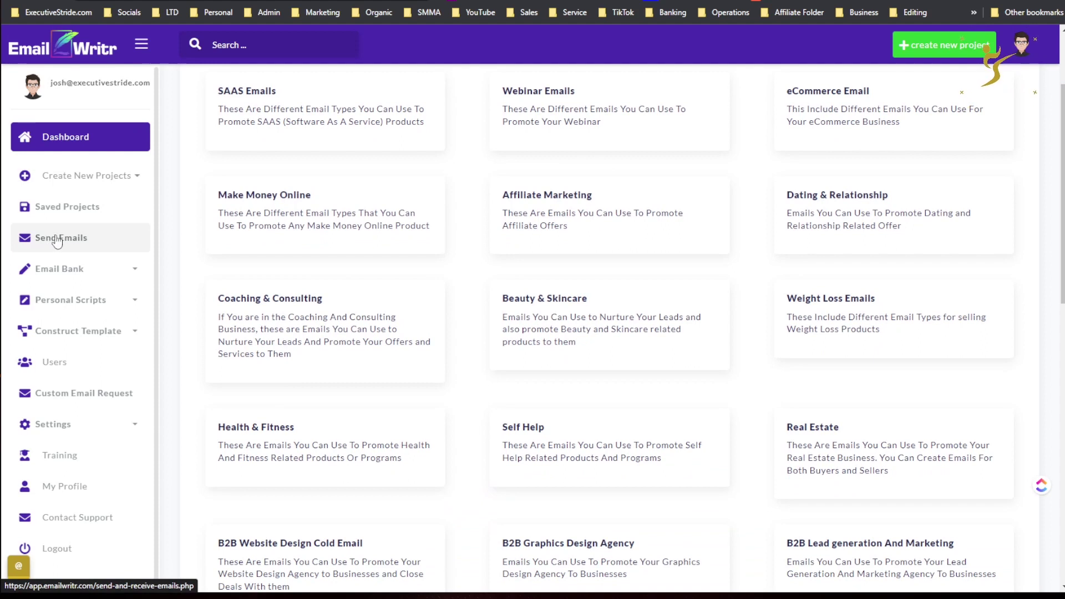
{"action": "left_click", "coordinate": [72, 221]}
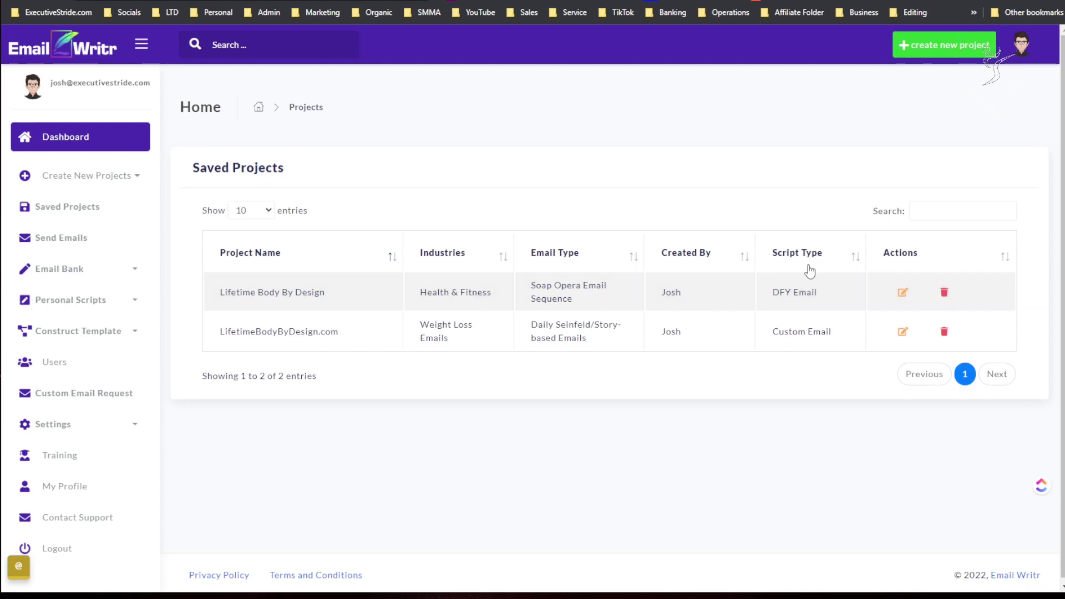
{"action": "left_click_drag", "start_coordinate": [780, 309], "coordinate": [842, 304]}
{"action": "left_click", "coordinate": [839, 314]}
{"action": "left_click", "coordinate": [904, 292]}
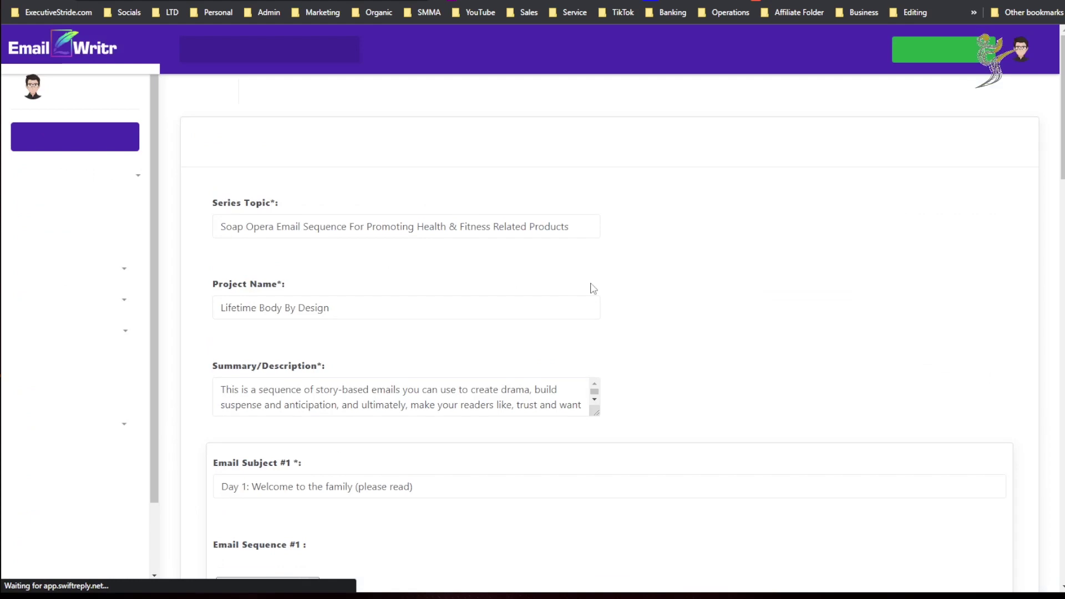
{"action": "scroll", "coordinate": [293, 335], "scroll_direction": "down", "scroll_amount": 5}
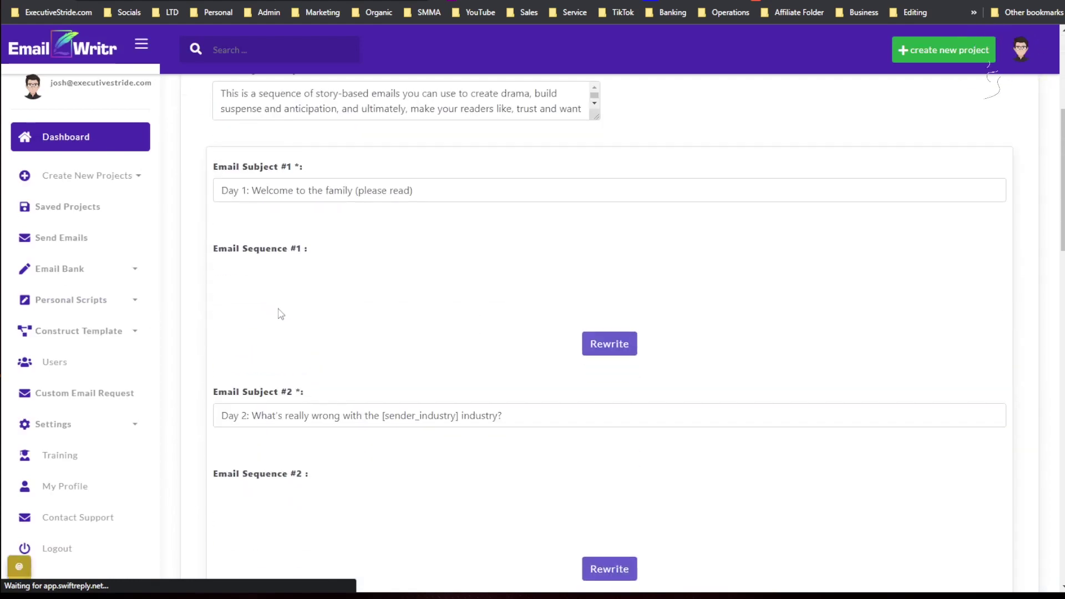
- Scroll through the generated discount-extension emails and select the first-name placeholder in email two
{"action": "scroll", "coordinate": [281, 312], "scroll_direction": "down", "scroll_amount": 2}
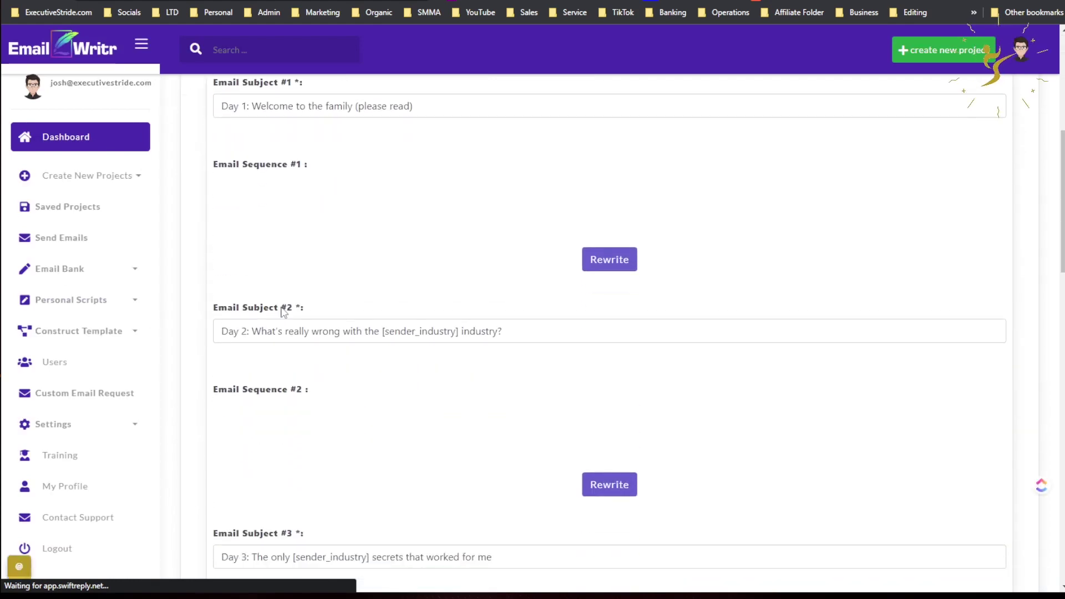
{"action": "scroll", "coordinate": [582, 452], "scroll_direction": "down", "scroll_amount": 2}
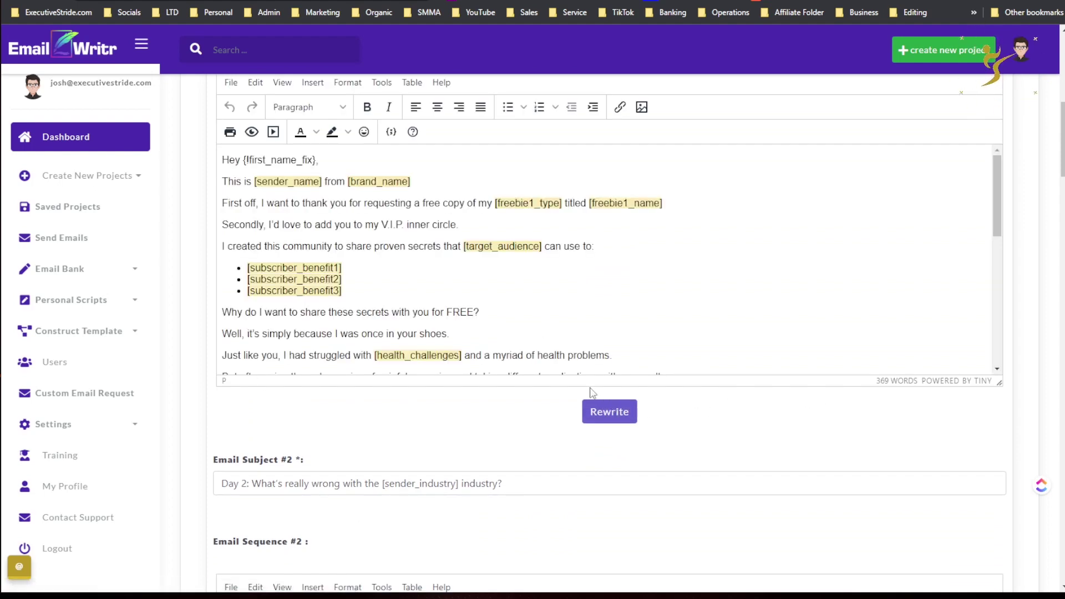
{"action": "scroll", "coordinate": [525, 361], "scroll_direction": "down", "scroll_amount": 1}
{"action": "scroll", "coordinate": [525, 360], "scroll_direction": "down", "scroll_amount": 5}
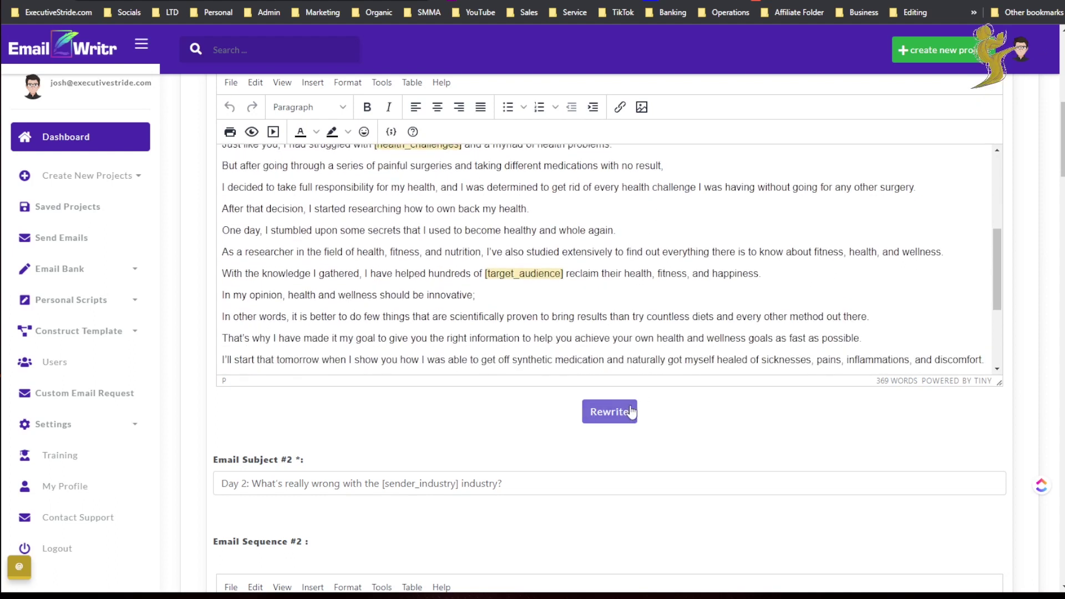
{"action": "scroll", "coordinate": [611, 411], "scroll_direction": "down", "scroll_amount": 3}
{"action": "scroll", "coordinate": [609, 393], "scroll_direction": "down", "scroll_amount": 6}
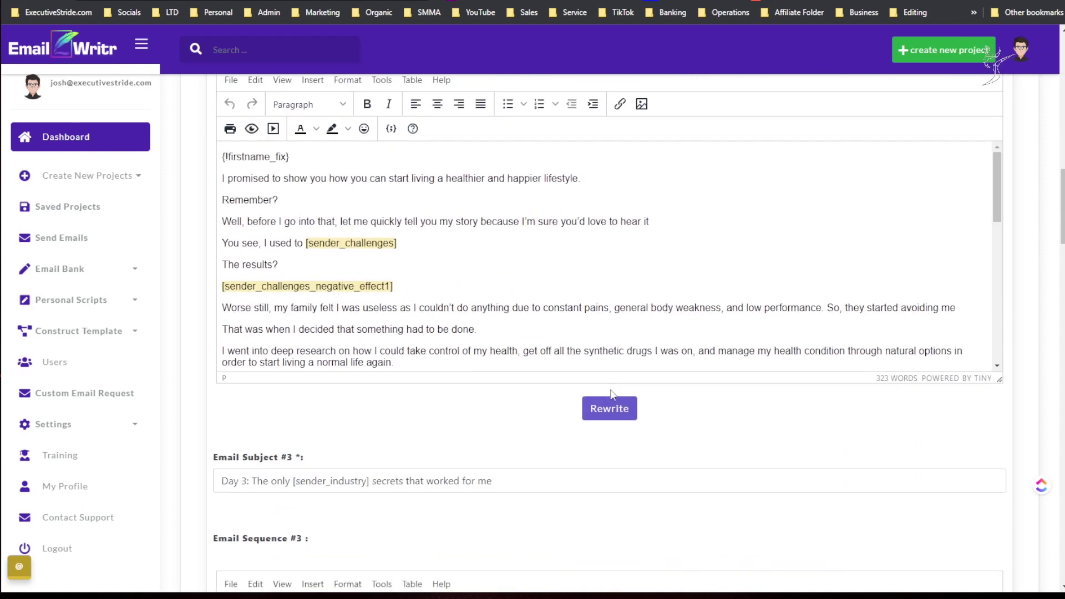
{"action": "scroll", "coordinate": [612, 394], "scroll_direction": "down", "scroll_amount": 3}
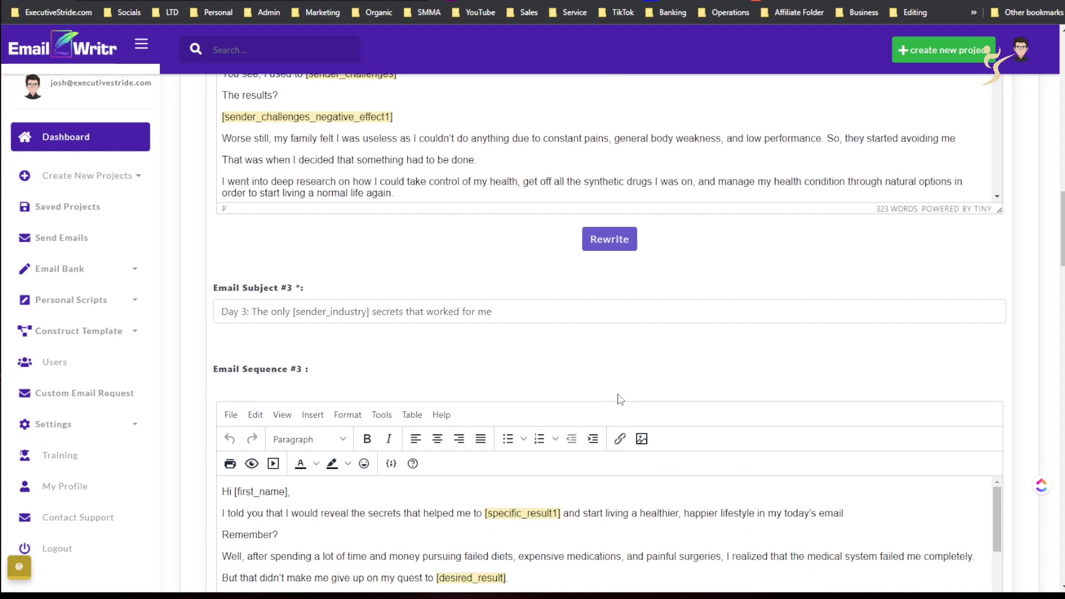
{"action": "scroll", "coordinate": [614, 395], "scroll_direction": "up", "scroll_amount": 4}
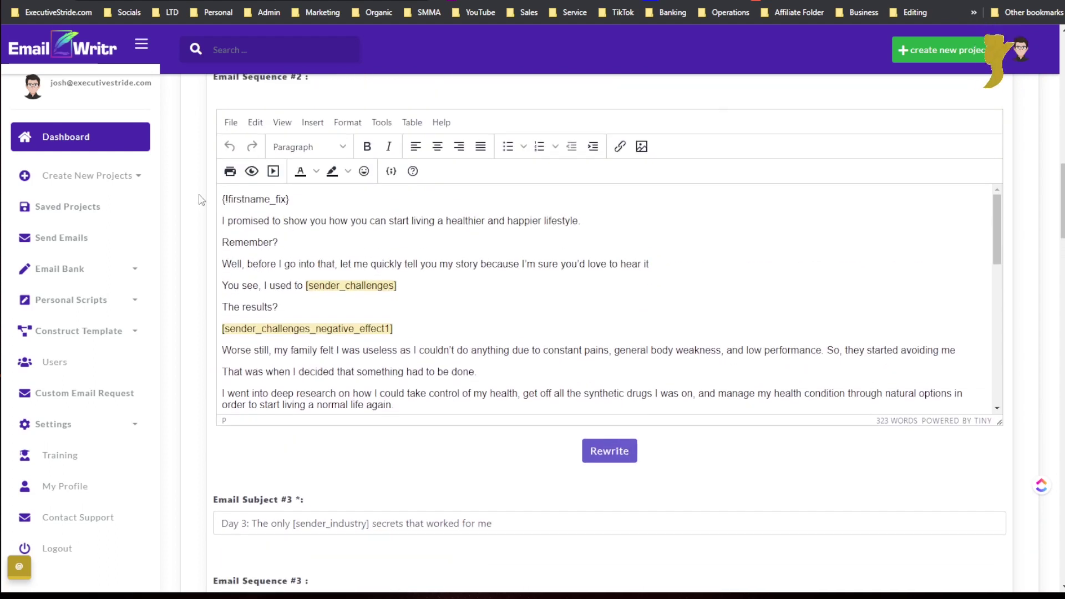
{"action": "scroll", "coordinate": [201, 199], "scroll_direction": "down", "scroll_amount": 1}
{"action": "scroll", "coordinate": [272, 210], "scroll_direction": "down", "scroll_amount": 1}
{"action": "scroll", "coordinate": [275, 216], "scroll_direction": "up", "scroll_amount": 1}
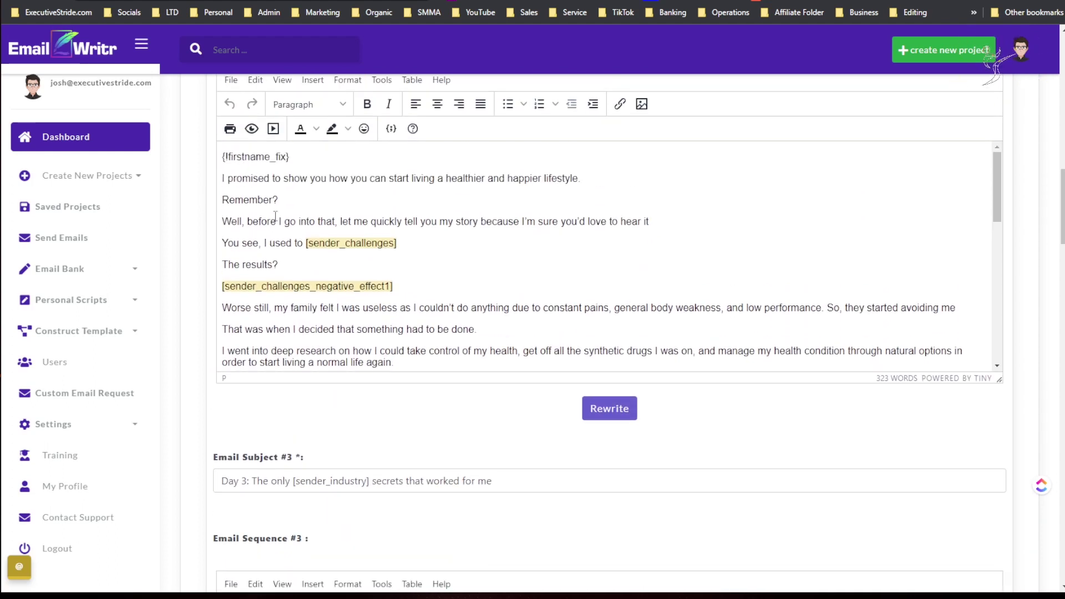
{"action": "left_click_drag", "start_coordinate": [292, 160], "coordinate": [229, 159]}
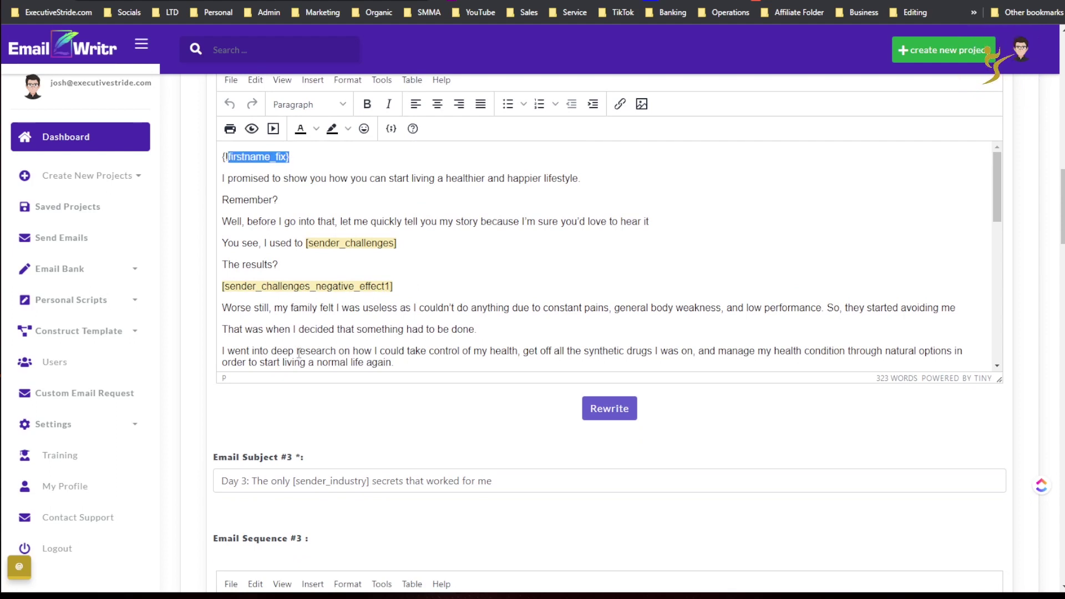
- Read through the remaining emails, highlighting passages, then return to the dashboard
{"action": "scroll", "coordinate": [298, 352], "scroll_direction": "down", "scroll_amount": 2}
{"action": "scroll", "coordinate": [297, 440], "scroll_direction": "down", "scroll_amount": 2}
{"action": "left_click_drag", "start_coordinate": [291, 535], "coordinate": [271, 536]}
{"action": "scroll", "coordinate": [326, 356], "scroll_direction": "down", "scroll_amount": 5}
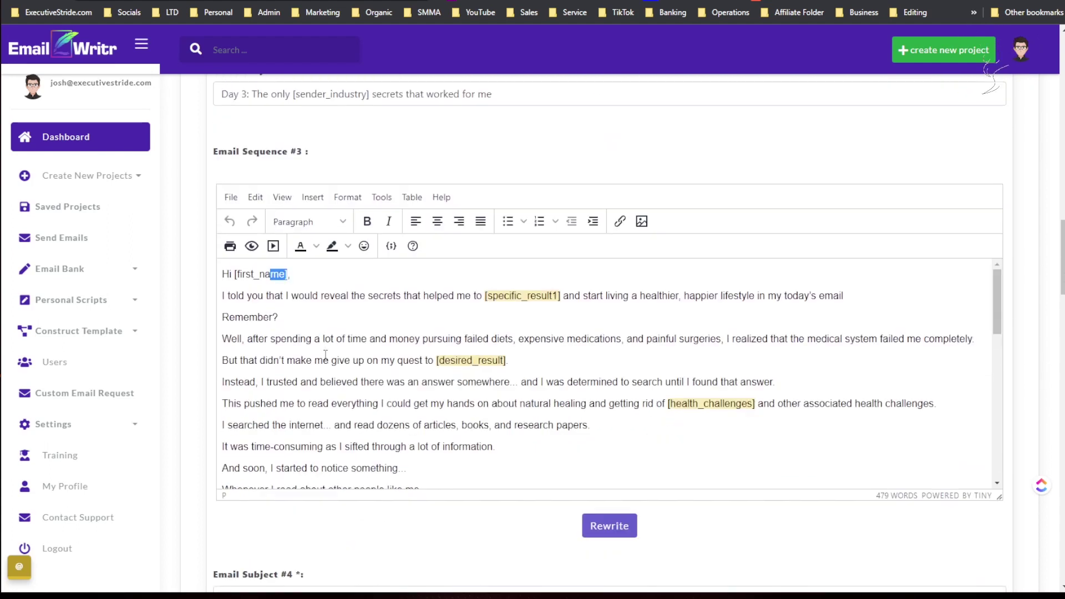
{"action": "scroll", "coordinate": [326, 355], "scroll_direction": "down", "scroll_amount": 8}
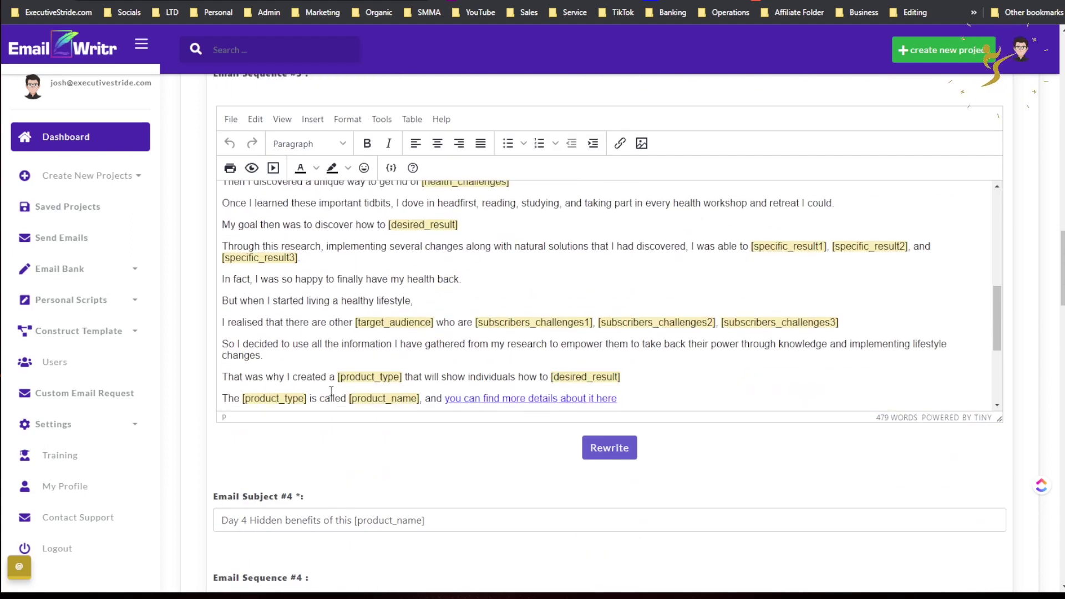
{"action": "scroll", "coordinate": [331, 391], "scroll_direction": "down", "scroll_amount": 3}
{"action": "scroll", "coordinate": [353, 480], "scroll_direction": "down", "scroll_amount": 5}
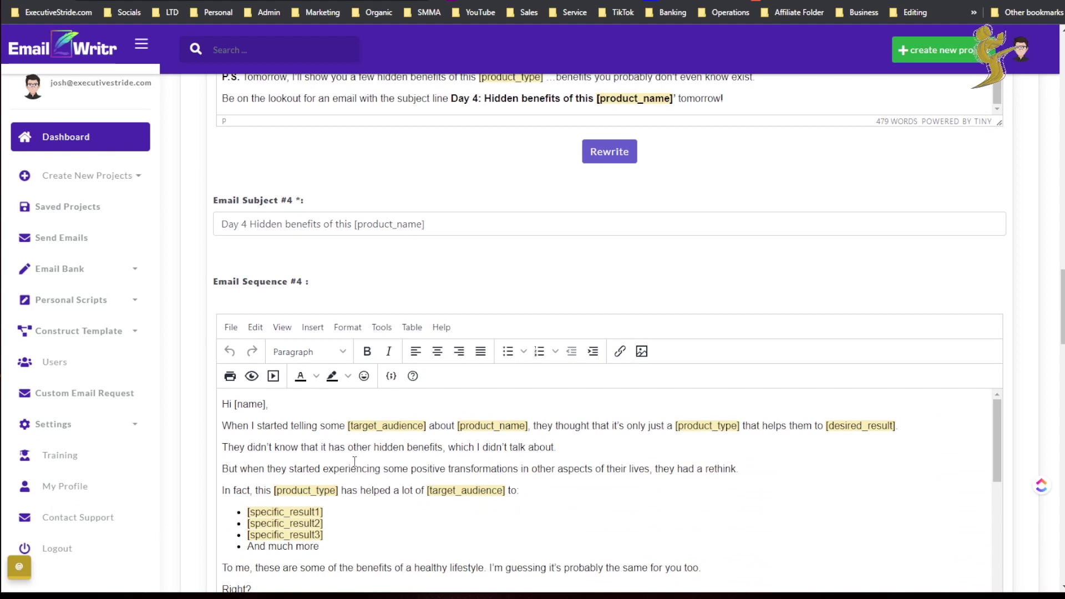
{"action": "left_click_drag", "start_coordinate": [234, 404], "coordinate": [280, 407]}
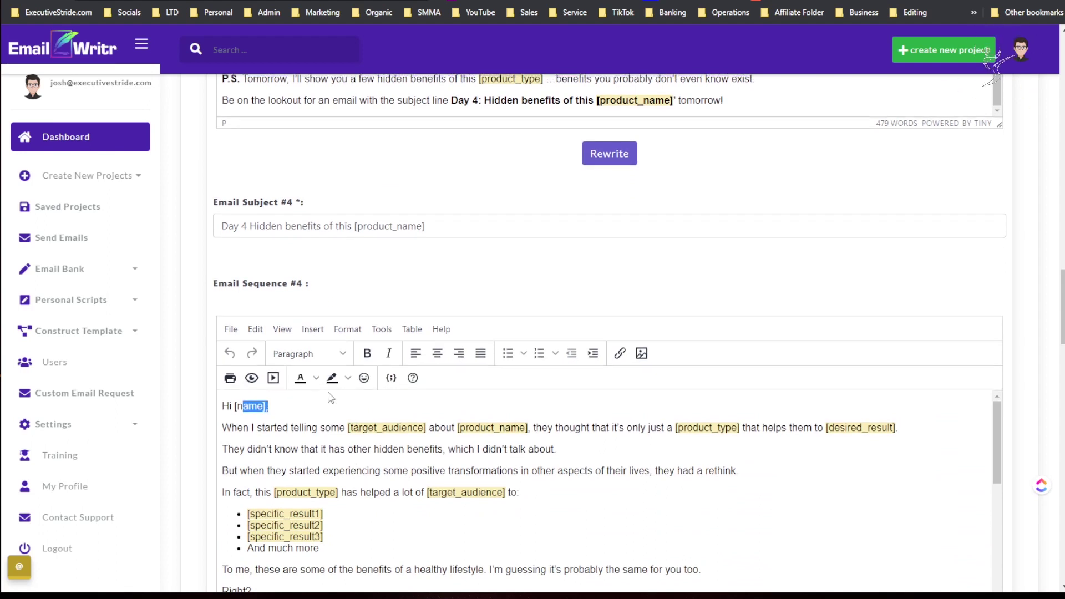
{"action": "scroll", "coordinate": [363, 316], "scroll_direction": "up", "scroll_amount": 20}
{"action": "scroll", "coordinate": [363, 316], "scroll_direction": "down", "scroll_amount": 5}
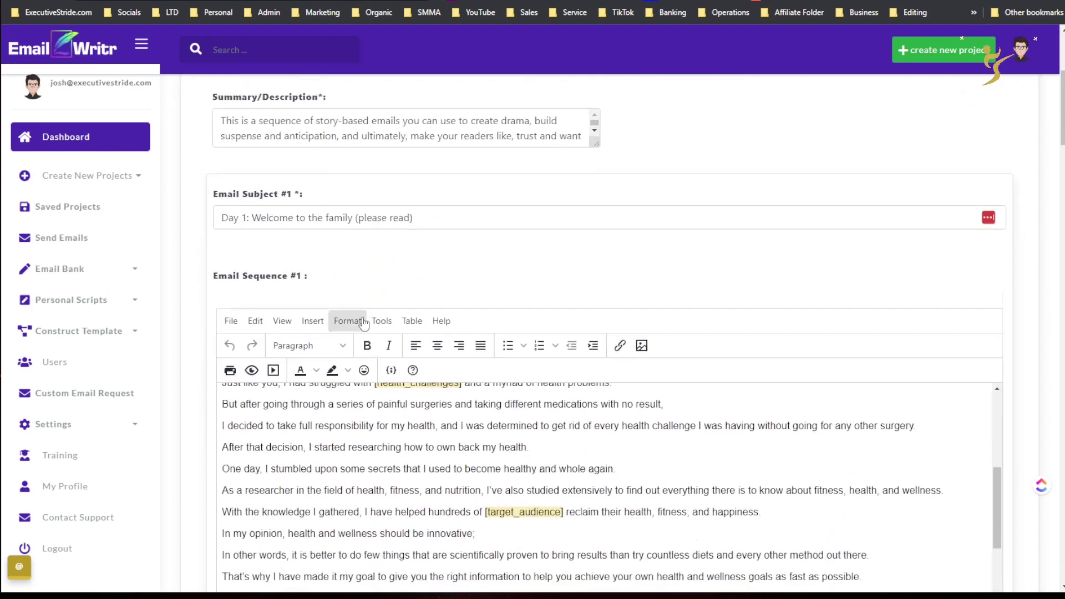
{"action": "scroll", "coordinate": [348, 476], "scroll_direction": "up", "scroll_amount": 8}
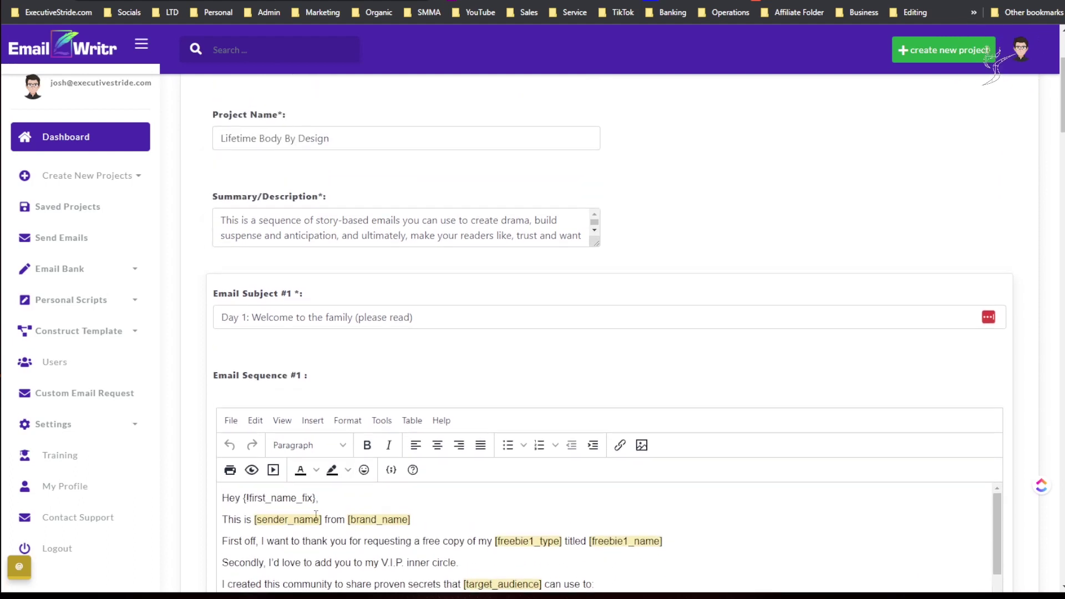
{"action": "scroll", "coordinate": [316, 515], "scroll_direction": "down", "scroll_amount": 10}
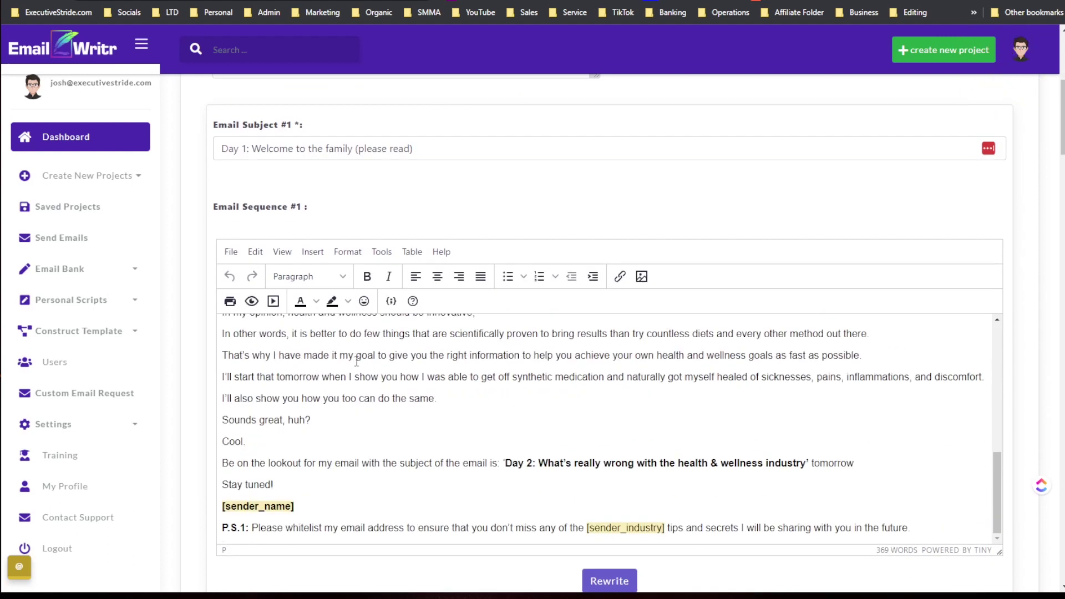
{"action": "scroll", "coordinate": [357, 362], "scroll_direction": "down", "scroll_amount": 2}
{"action": "scroll", "coordinate": [341, 251], "scroll_direction": "down", "scroll_amount": 12}
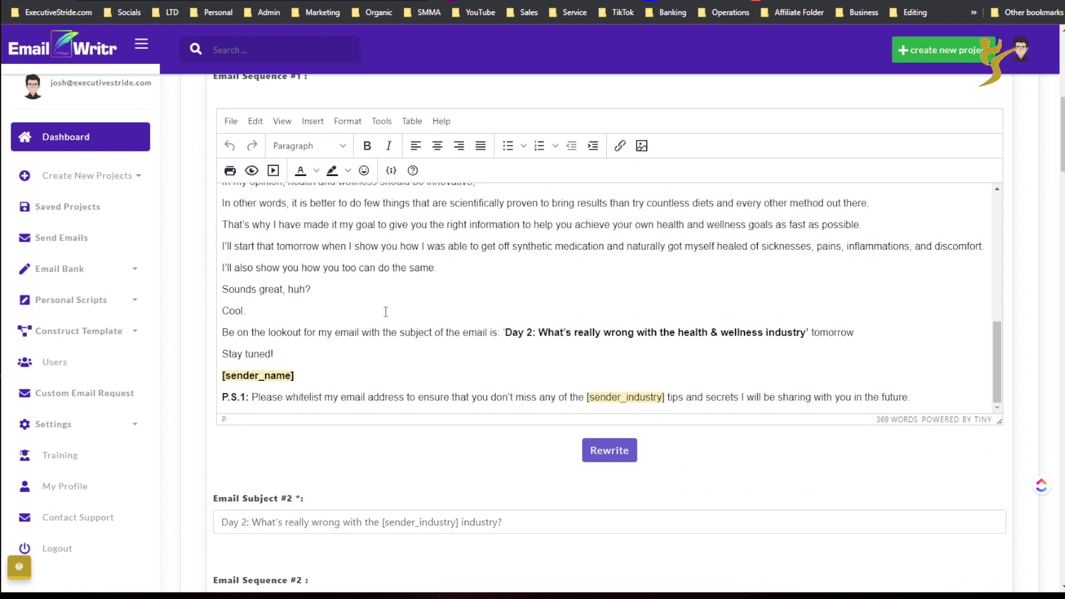
{"action": "scroll", "coordinate": [322, 391], "scroll_direction": "down", "scroll_amount": 15}
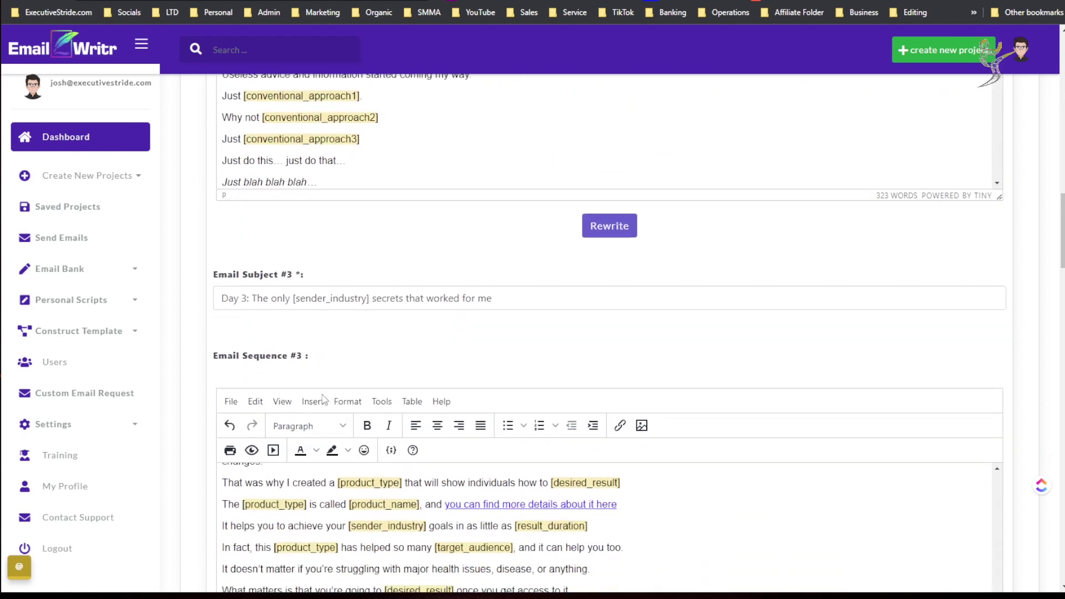
{"action": "scroll", "coordinate": [337, 401], "scroll_direction": "down", "scroll_amount": 5}
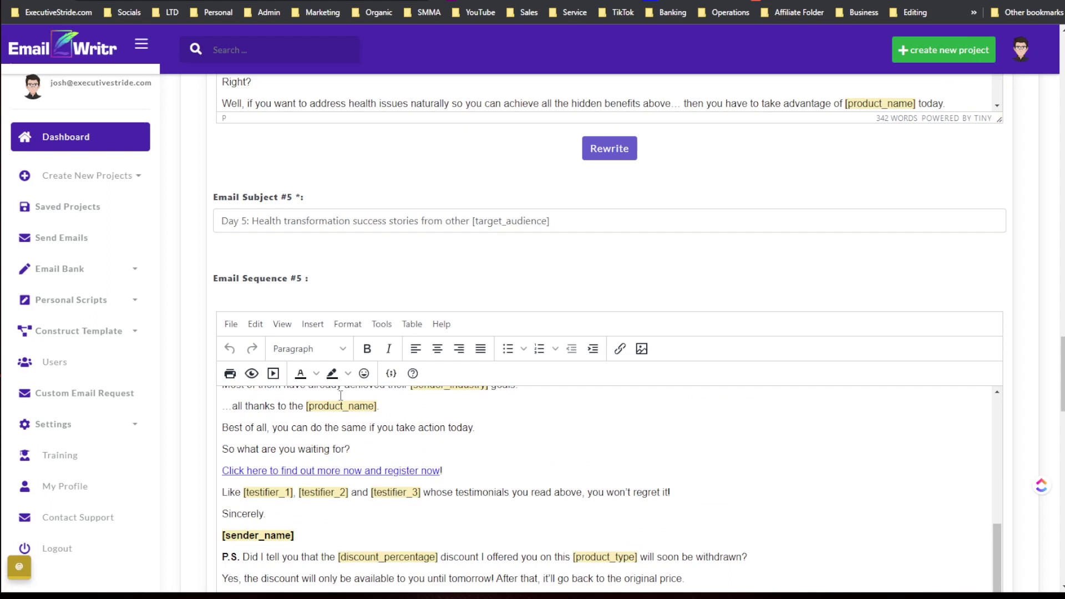
{"action": "scroll", "coordinate": [355, 355], "scroll_direction": "down", "scroll_amount": 8}
{"action": "scroll", "coordinate": [359, 343], "scroll_direction": "down", "scroll_amount": 12}
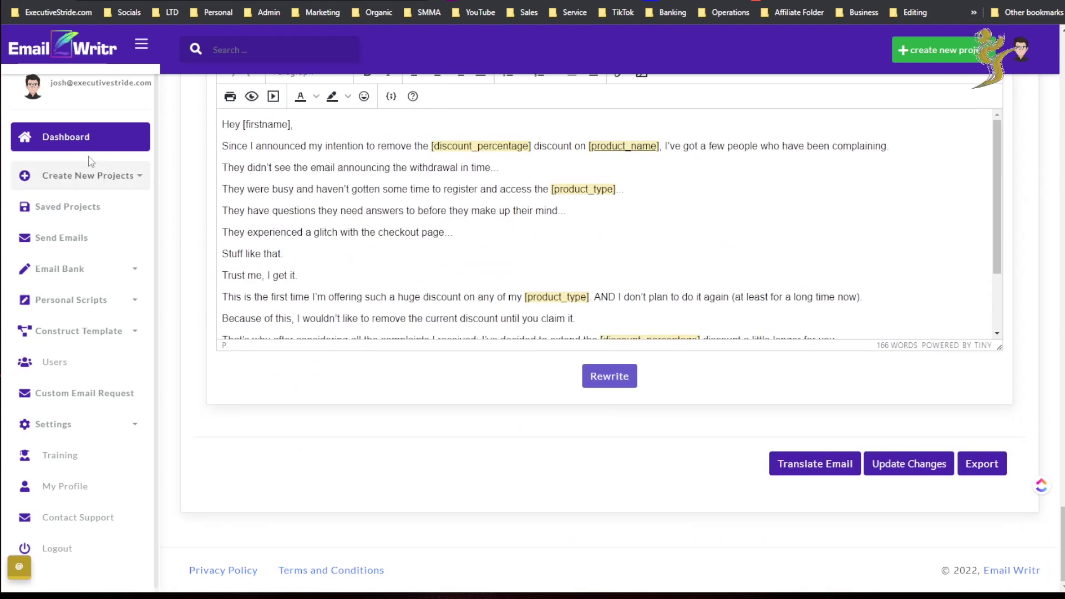
{"action": "left_click", "coordinate": [77, 138]}
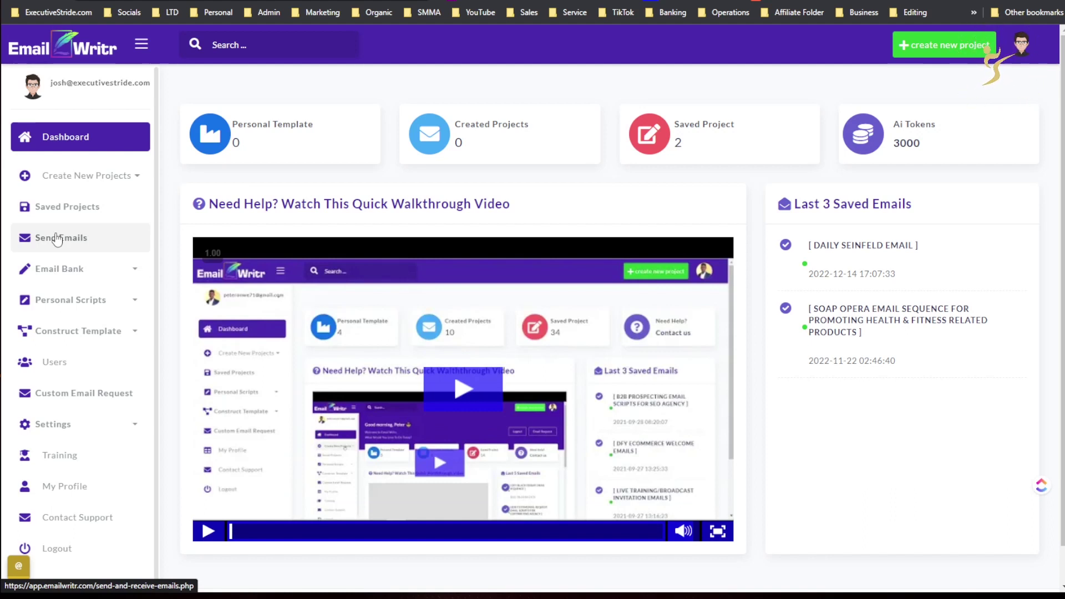
- Start a new Custom Sequence from Create New Projects to reach the industry selection
{"action": "left_click", "coordinate": [104, 175]}
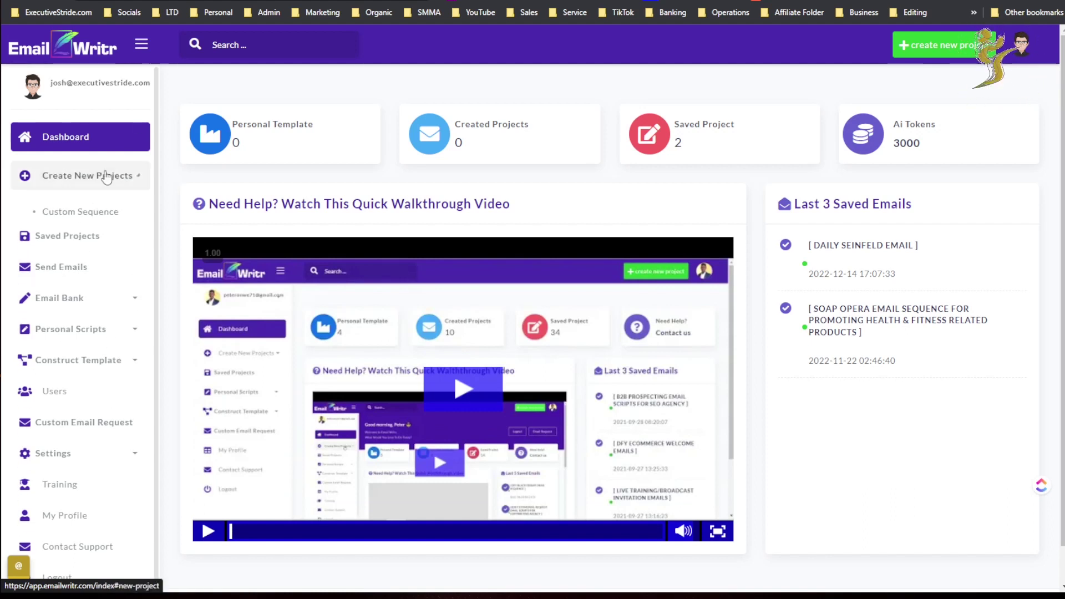
{"action": "left_click", "coordinate": [81, 213]}
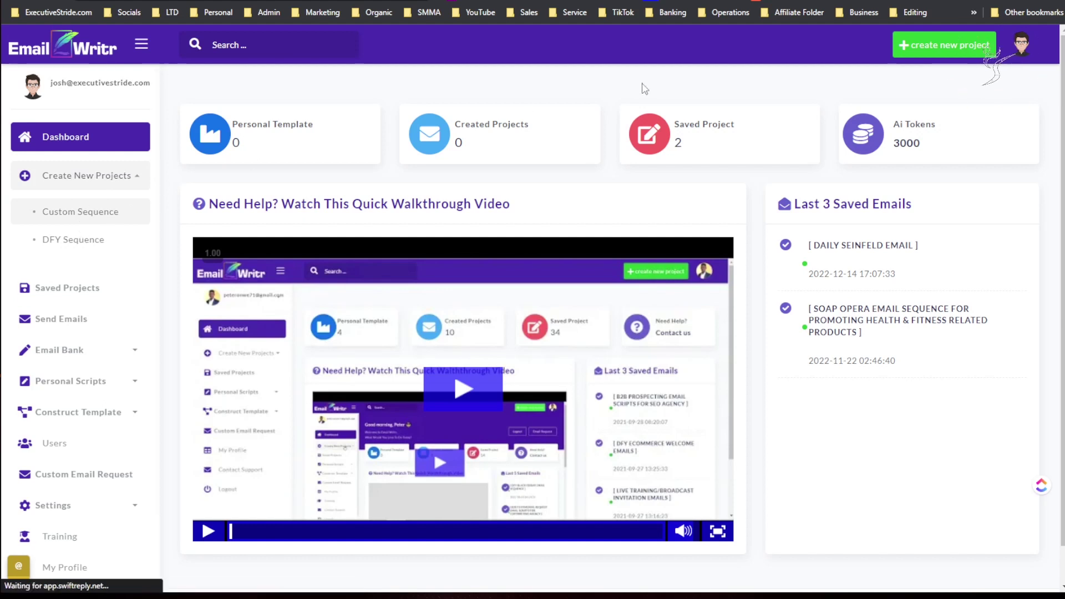
{"action": "scroll", "coordinate": [831, 183], "scroll_direction": "down", "scroll_amount": 3}
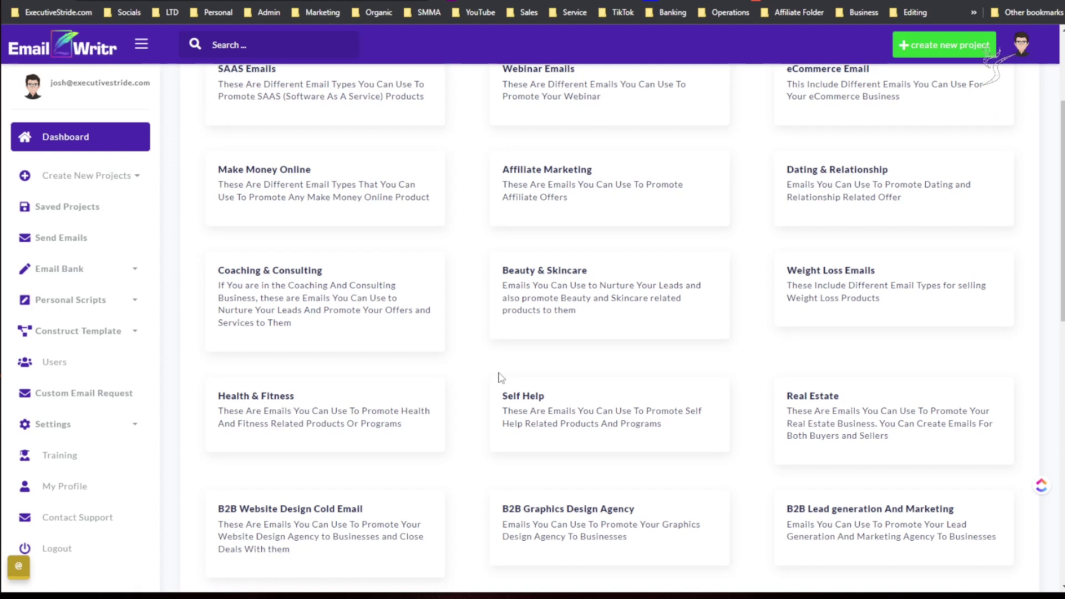
{"action": "scroll", "coordinate": [335, 283], "scroll_direction": "down", "scroll_amount": 12}
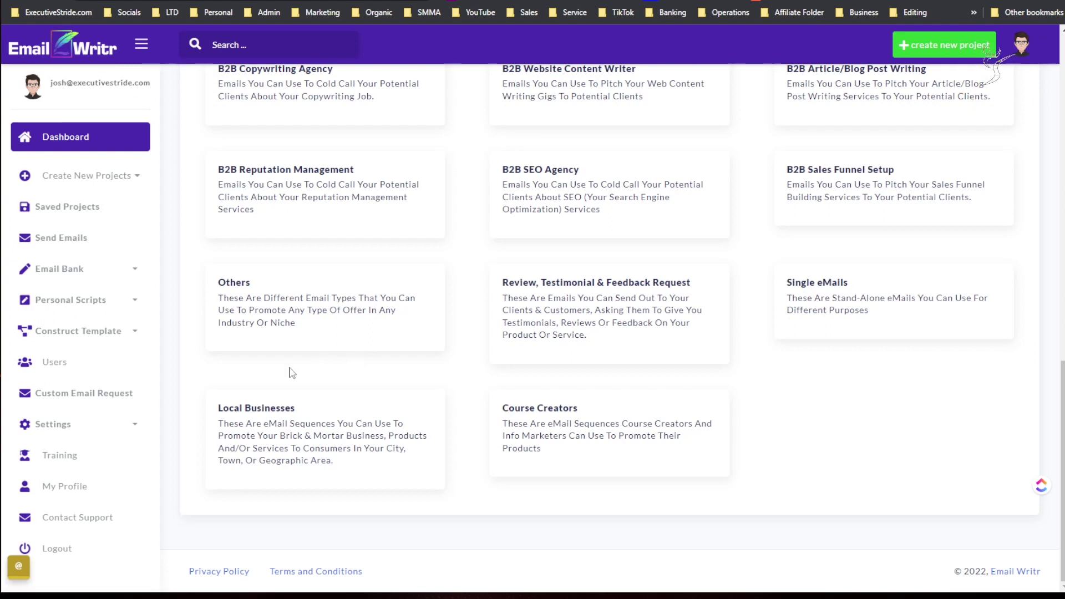
{"action": "scroll", "coordinate": [117, 272], "scroll_direction": "up", "scroll_amount": 1}
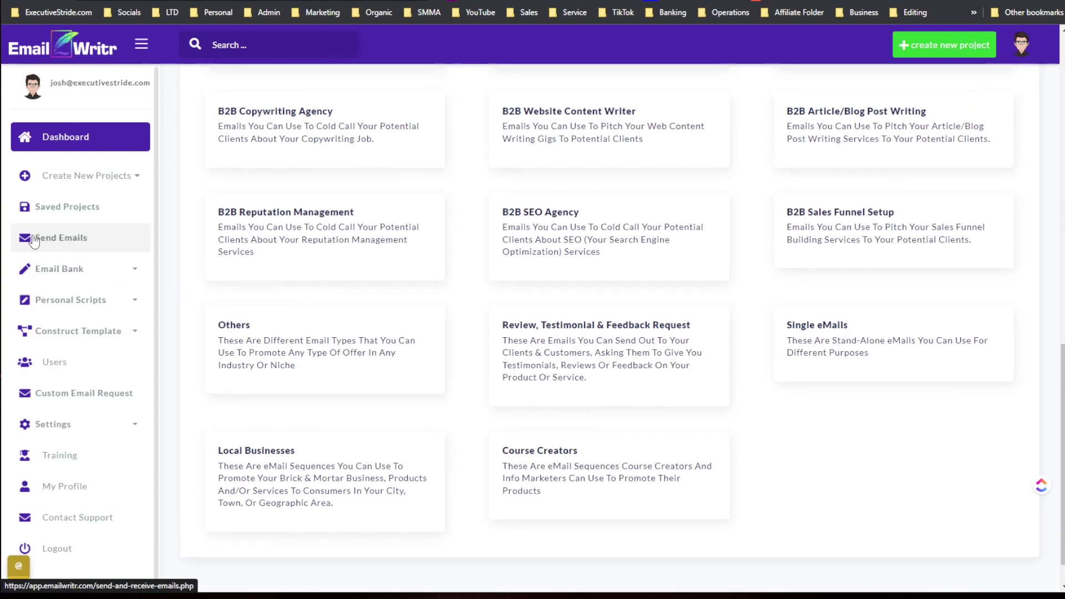
{"action": "scroll", "coordinate": [33, 239], "scroll_direction": "up", "scroll_amount": 14}
- Browse the industry cards from SAAS Emails down to Local Businesses and Course Creators
{"action": "scroll", "coordinate": [372, 236], "scroll_direction": "down", "scroll_amount": 2}
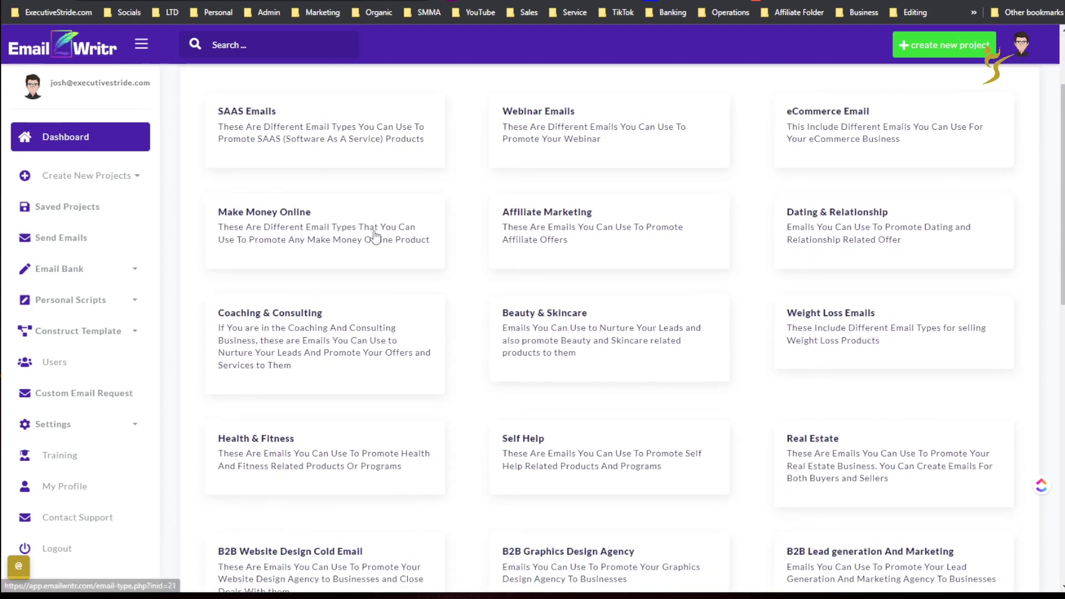
{"action": "scroll", "coordinate": [374, 236], "scroll_direction": "down", "scroll_amount": 8}
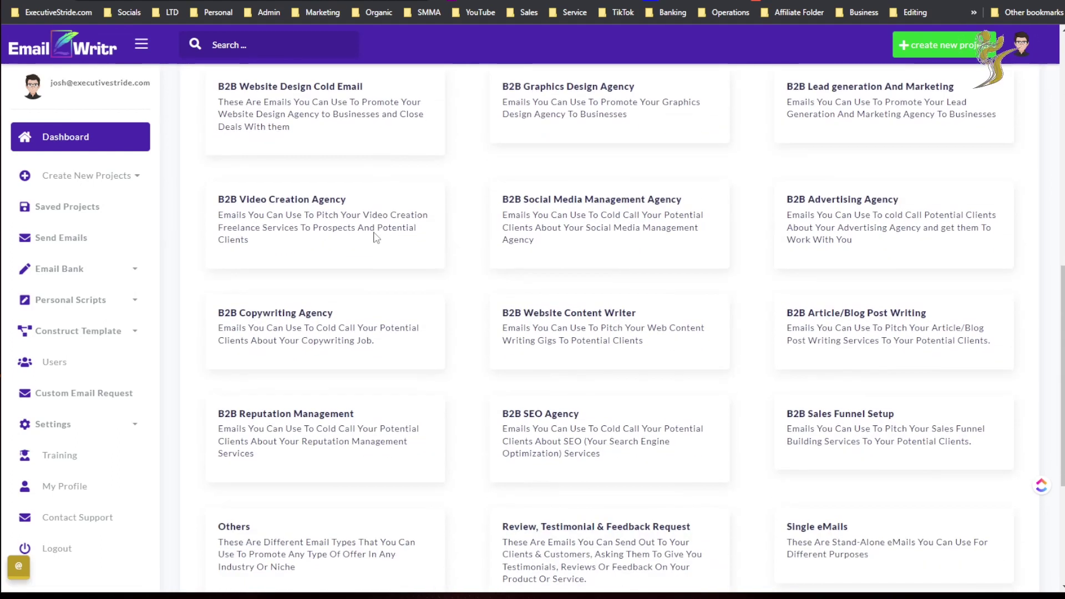
{"action": "scroll", "coordinate": [374, 238], "scroll_direction": "down", "scroll_amount": 4}
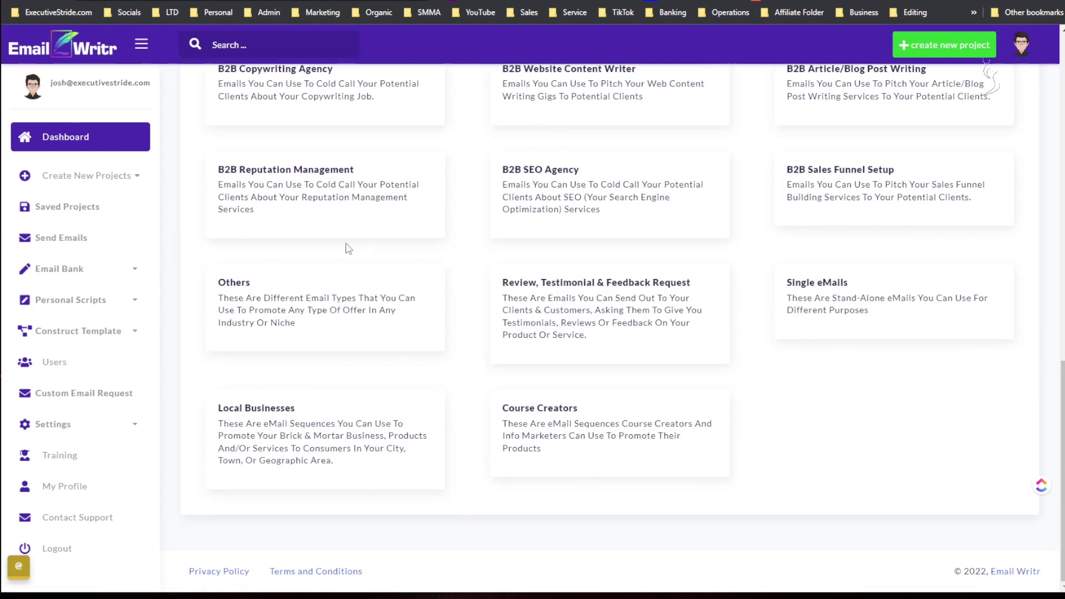
{"action": "scroll", "coordinate": [347, 250], "scroll_direction": "up", "scroll_amount": 4}
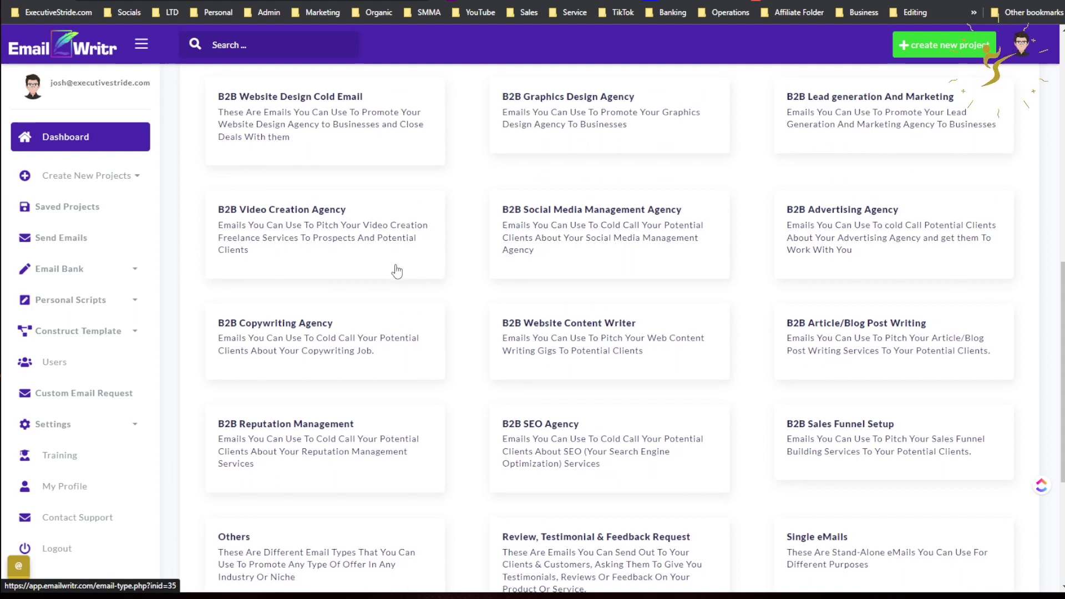
{"action": "scroll", "coordinate": [397, 271], "scroll_direction": "up", "scroll_amount": 8}
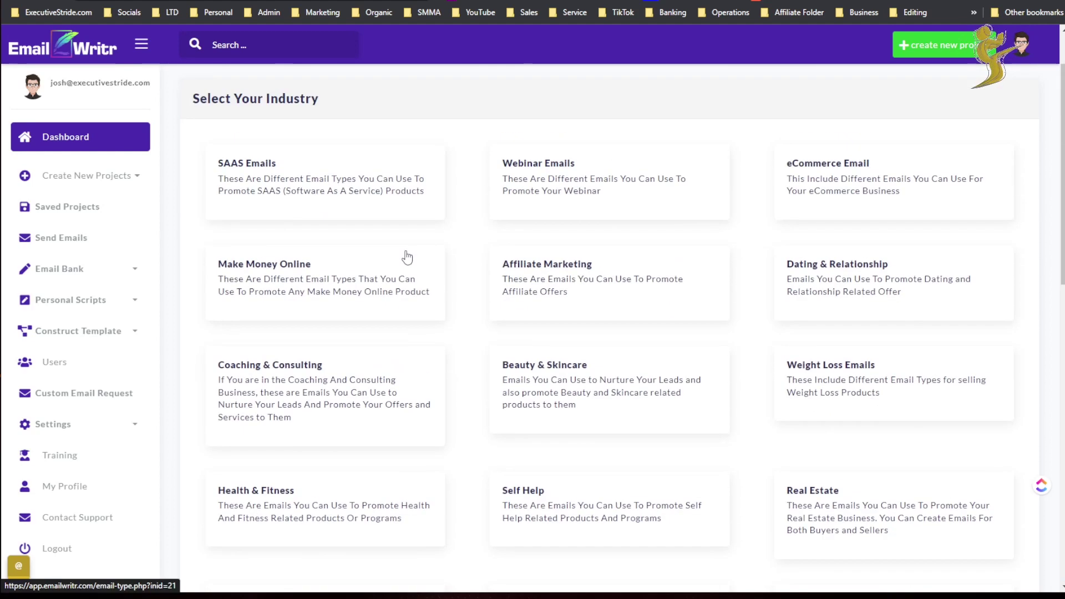
{"action": "scroll", "coordinate": [524, 272], "scroll_direction": "up", "scroll_amount": 2}
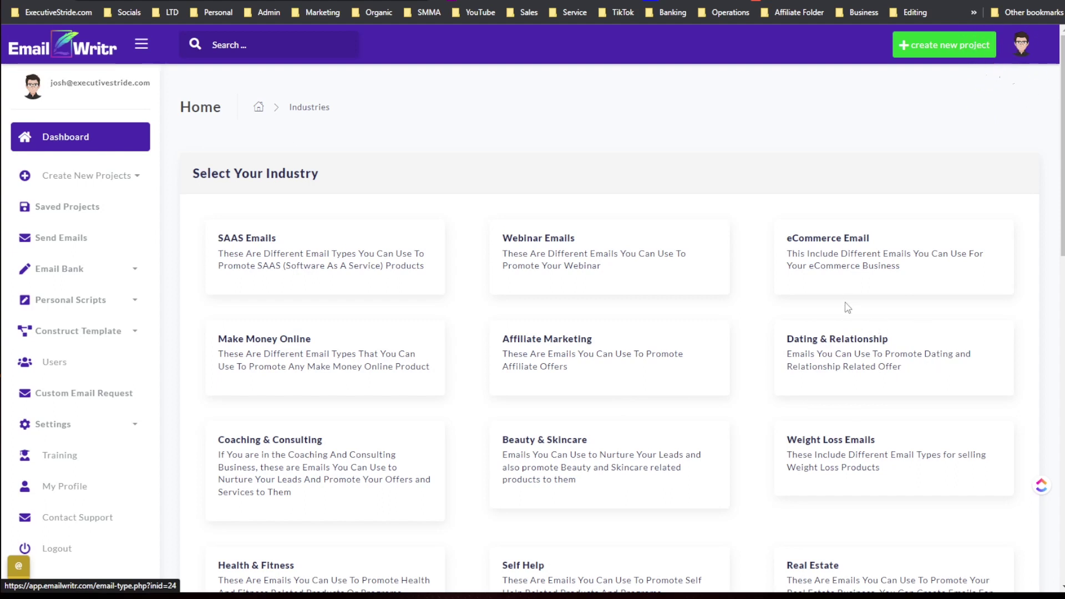
{"action": "scroll", "coordinate": [653, 420], "scroll_direction": "down", "scroll_amount": 3}
{"action": "scroll", "coordinate": [590, 332], "scroll_direction": "down", "scroll_amount": 7}
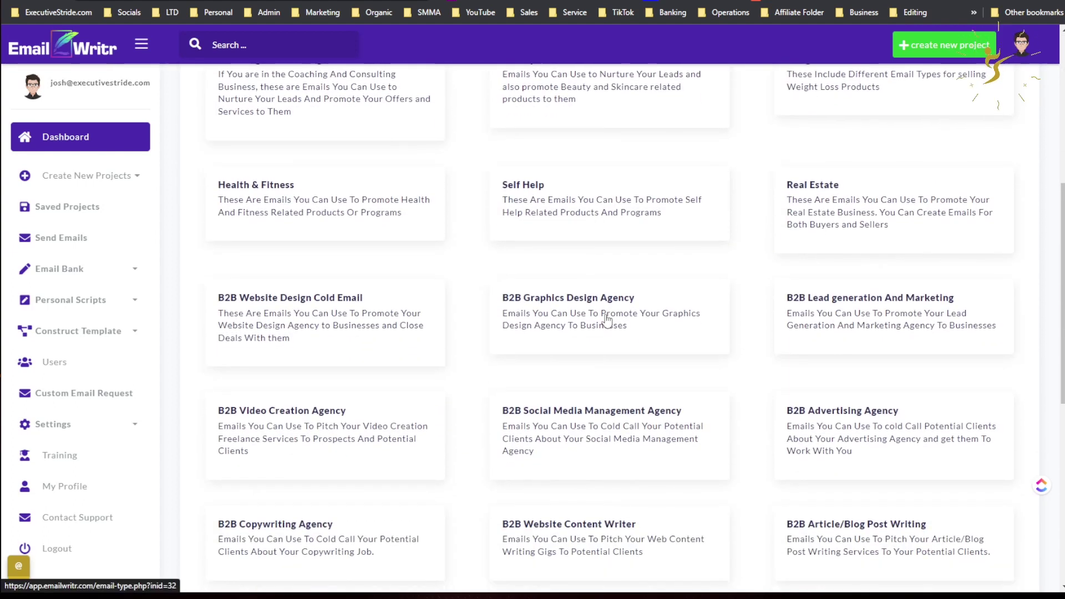
{"action": "scroll", "coordinate": [511, 131], "scroll_direction": "down", "scroll_amount": 4}
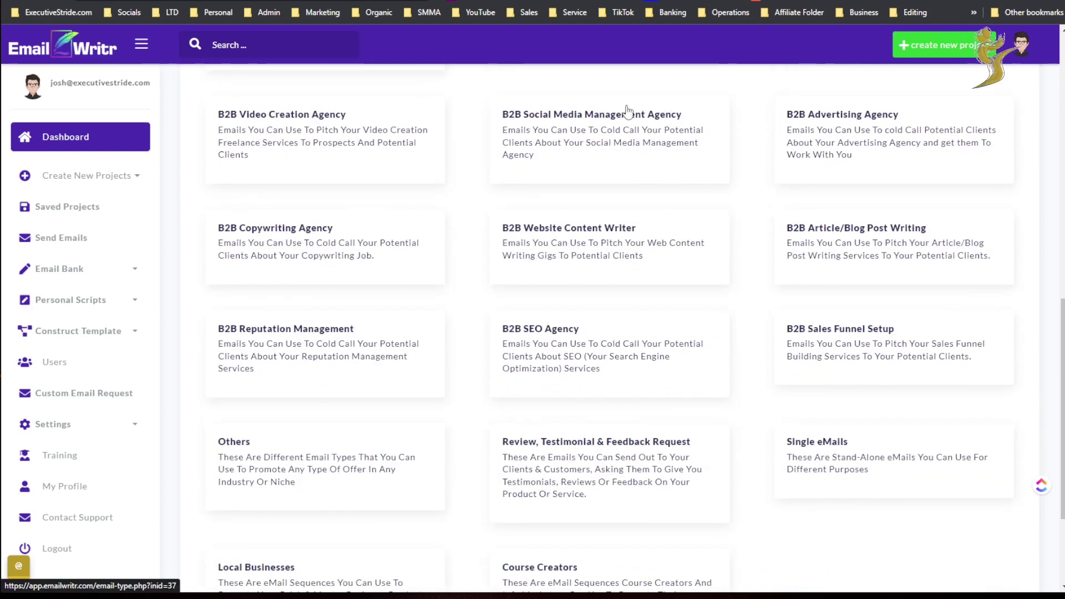
{"action": "scroll", "coordinate": [656, 160], "scroll_direction": "down", "scroll_amount": 3}
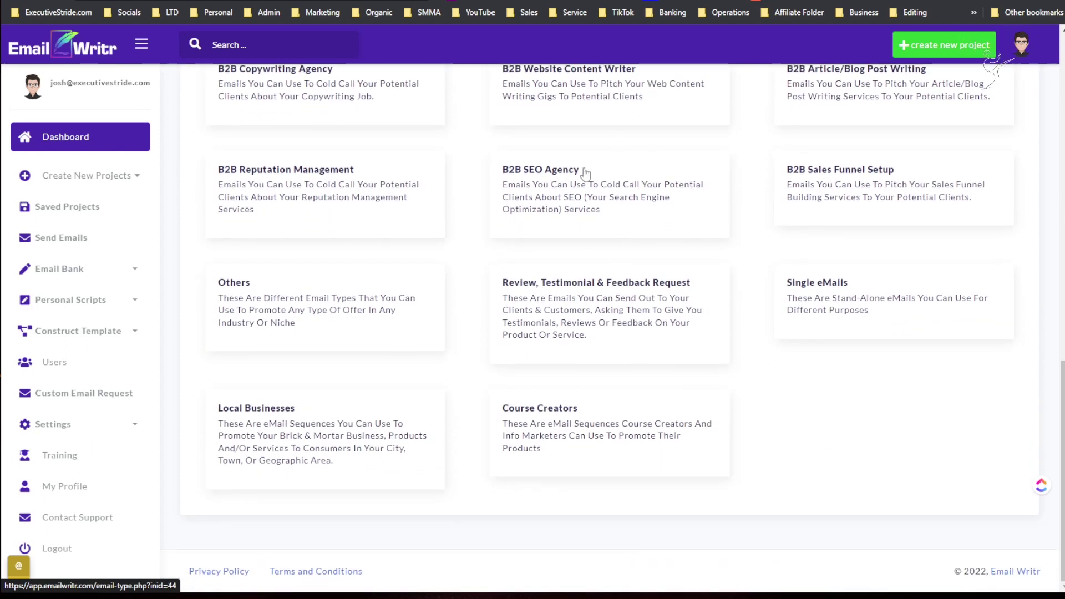
{"action": "scroll", "coordinate": [664, 206], "scroll_direction": "up", "scroll_amount": 7}
{"action": "scroll", "coordinate": [665, 205], "scroll_direction": "up", "scroll_amount": 9}
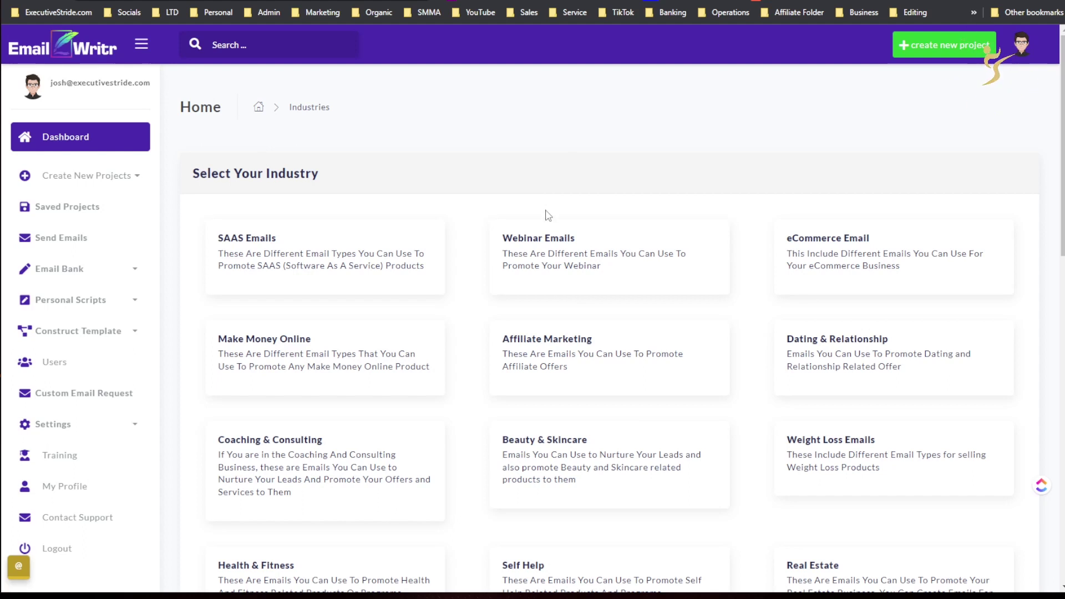
{"action": "scroll", "coordinate": [604, 281], "scroll_direction": "down", "scroll_amount": 2}
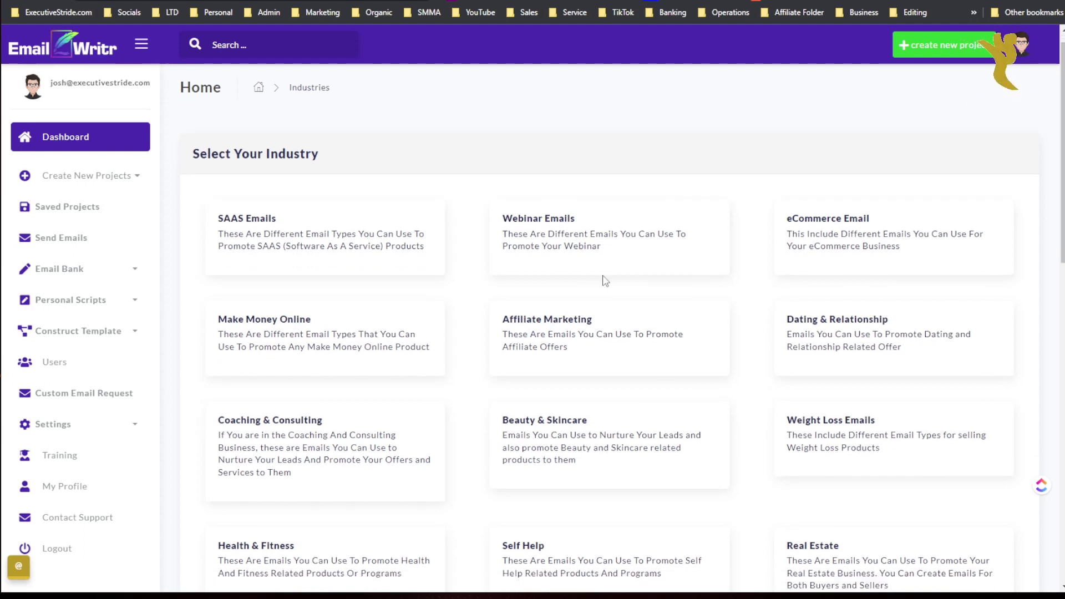
{"action": "scroll", "coordinate": [603, 304], "scroll_direction": "up", "scroll_amount": 2}
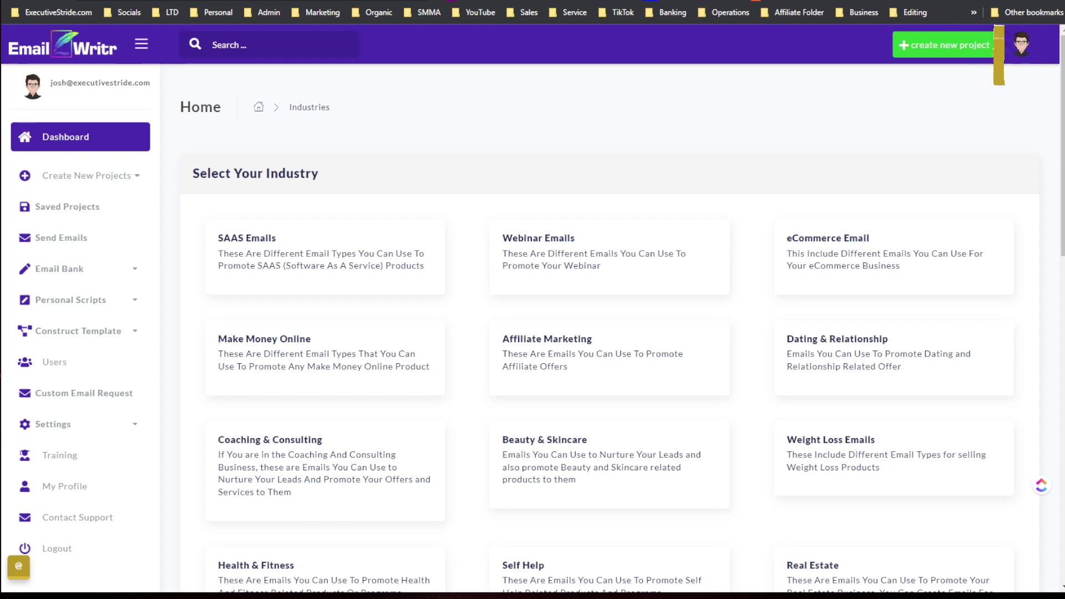
{"action": "key", "text": "ctrl+l"}
- Open the Accelerate Your Stride challenge page, then open and dismiss its free AYS Program sign-up form
{"action": "type", "text": "acc"}
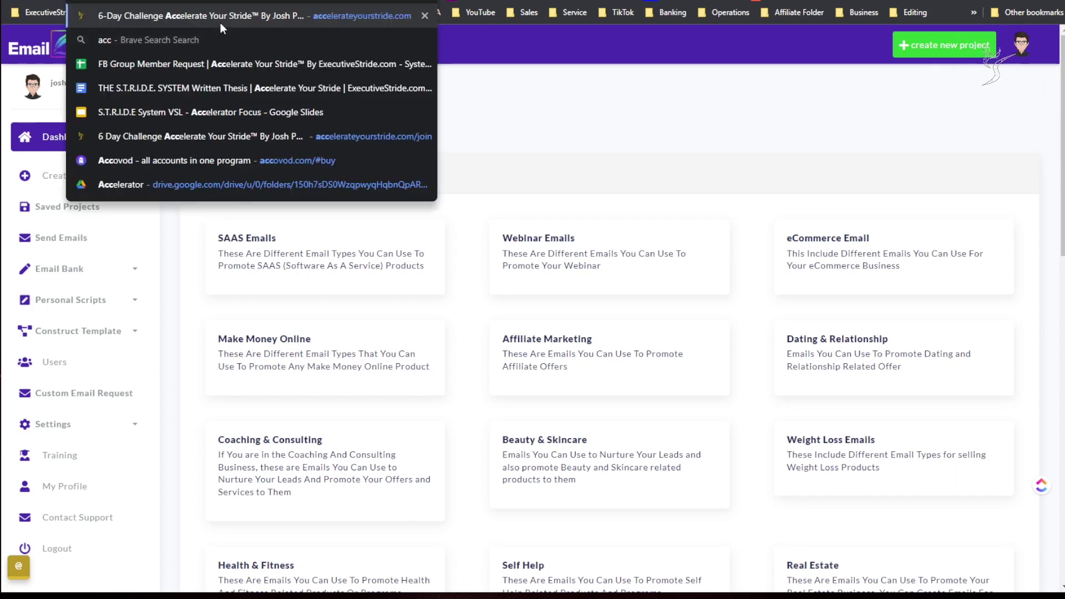
{"action": "left_click", "coordinate": [222, 17]}
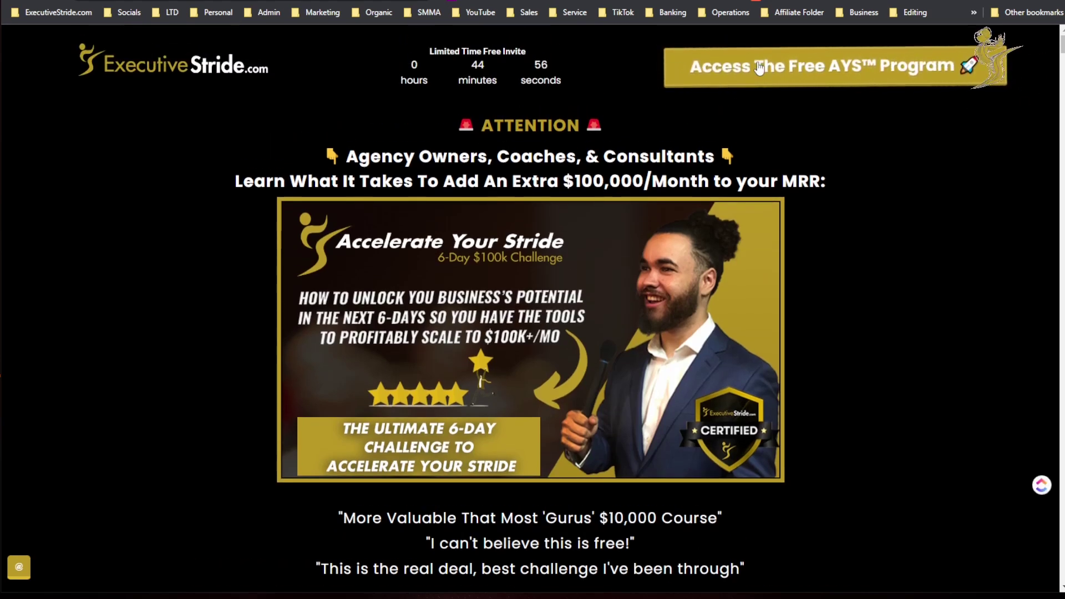
{"action": "left_click", "coordinate": [759, 67]}
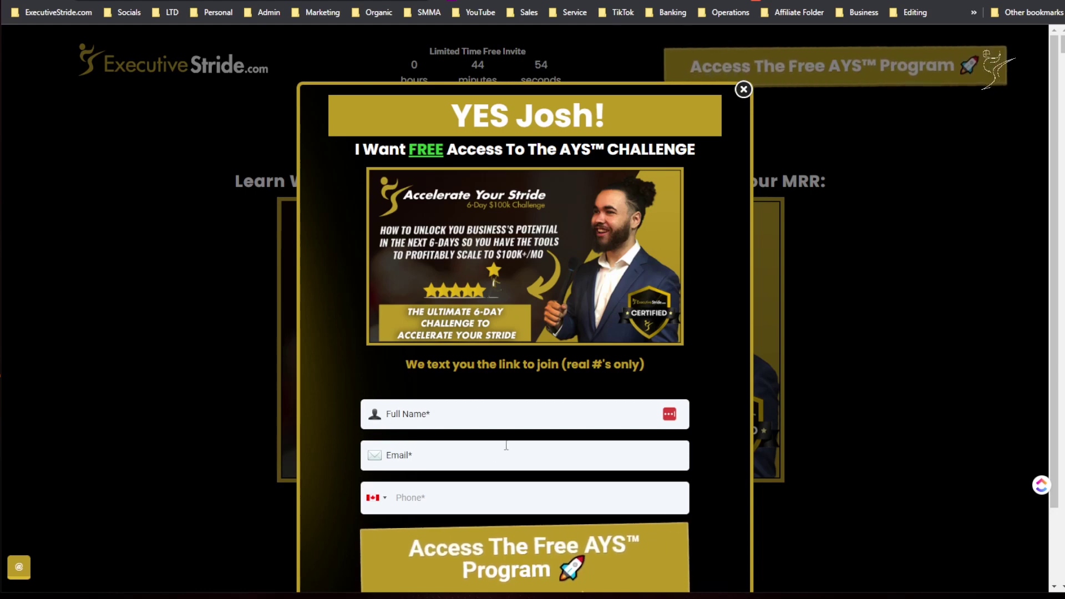
{"action": "left_click", "coordinate": [744, 89]}
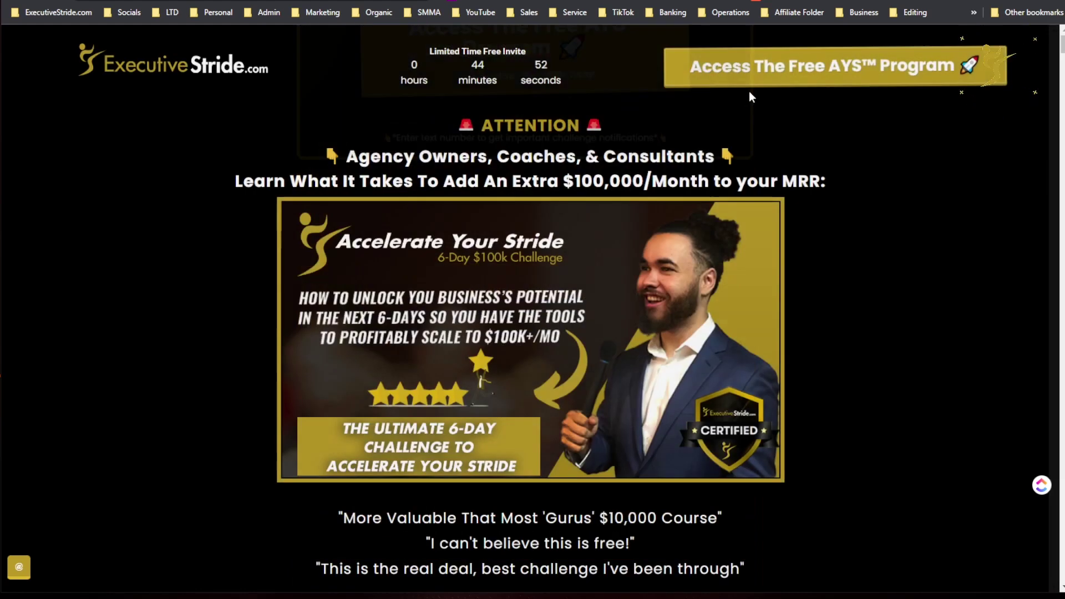
{"action": "scroll", "coordinate": [748, 122], "scroll_direction": "down", "scroll_amount": 20}
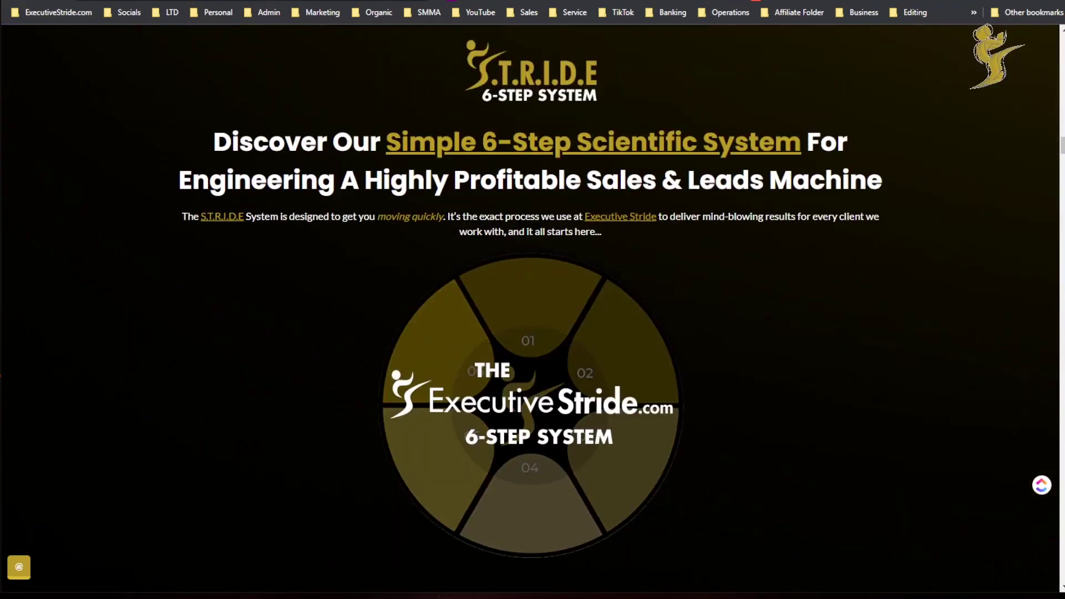
- Go to the Stride Community 'Join Our Free Facebook Group' page from the address bar suggestions
{"action": "type", "text": "str"}
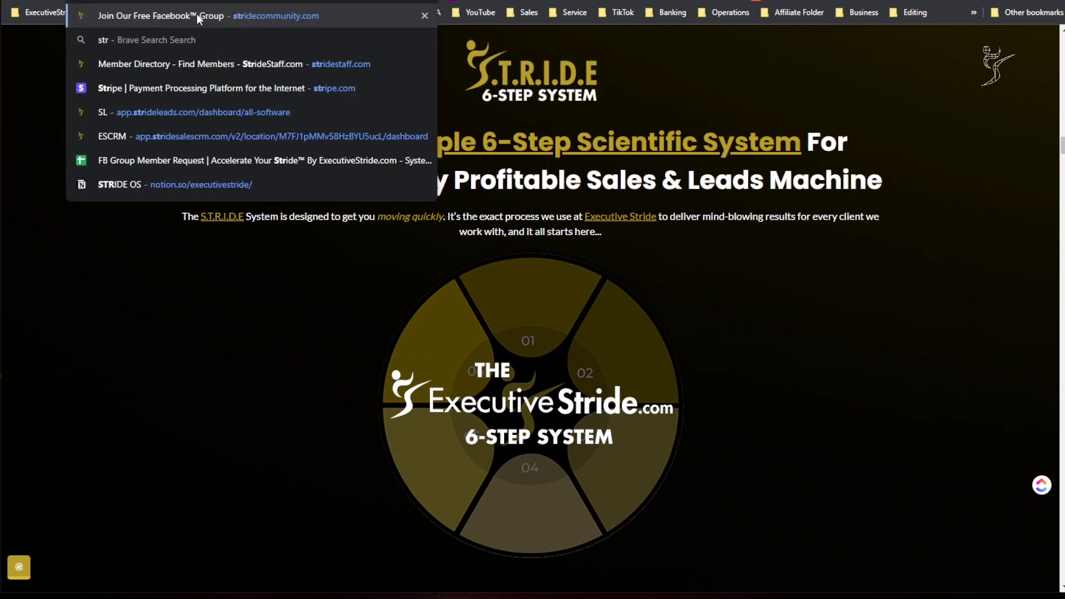
{"action": "left_click", "coordinate": [198, 15]}
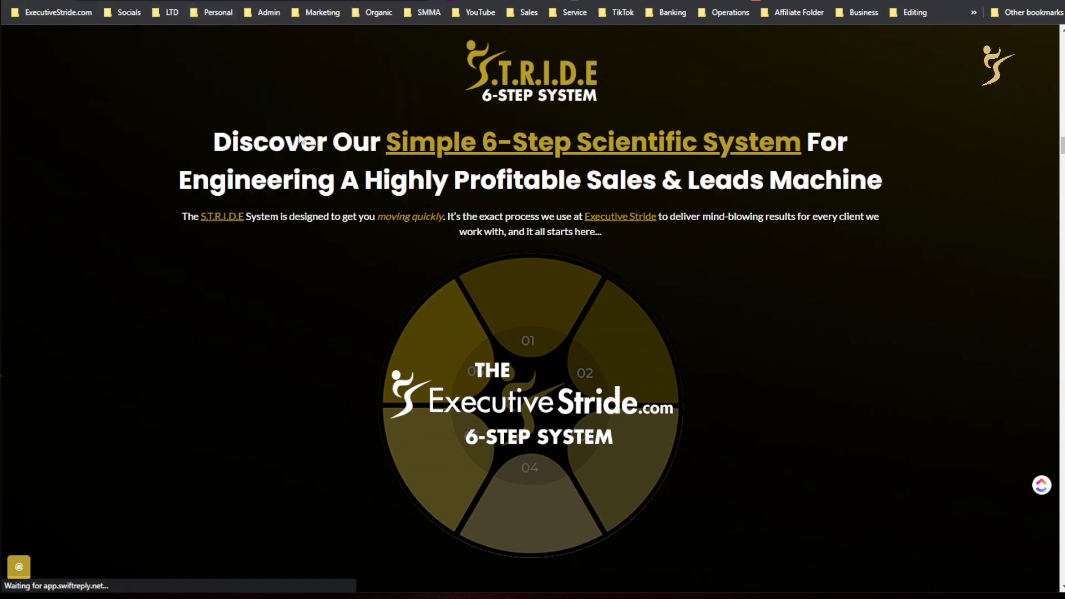